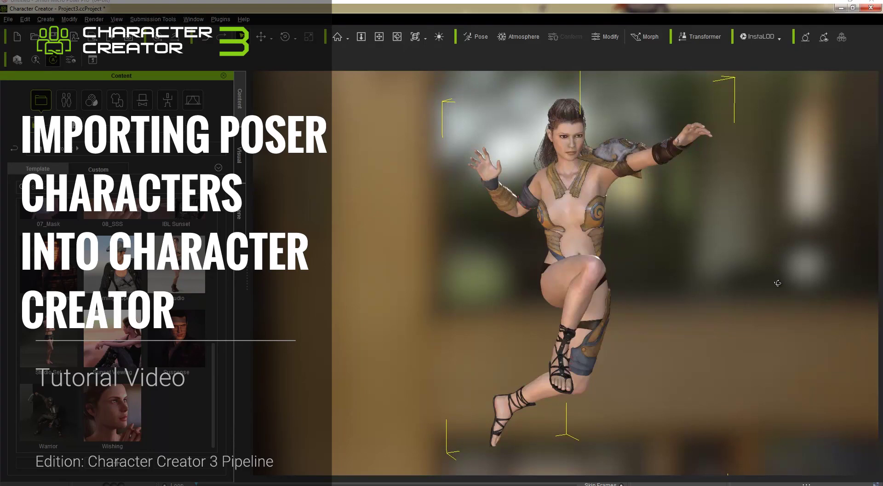
left_click_drag(777, 283, 881, 346)
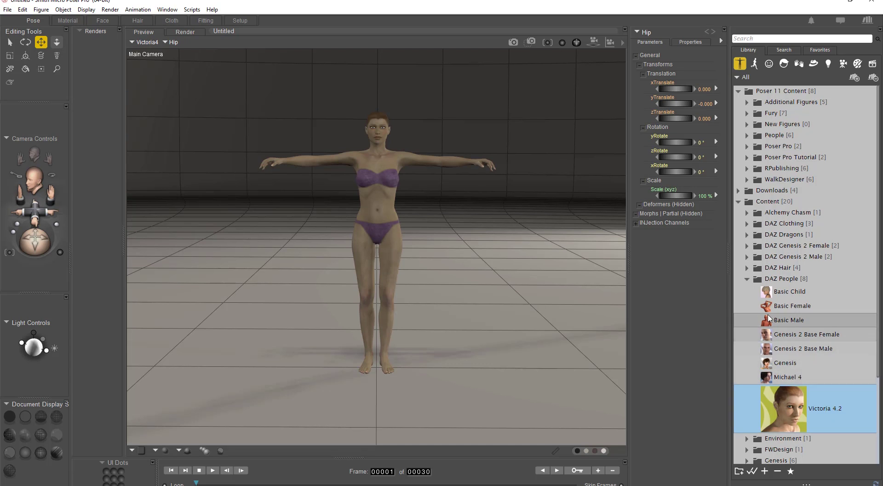
Step: Add the six Fury armor pieces from Fury_Bodice through Fury_RShldrArmor to the Victoria4 figure in the scene
left_click(747, 279)
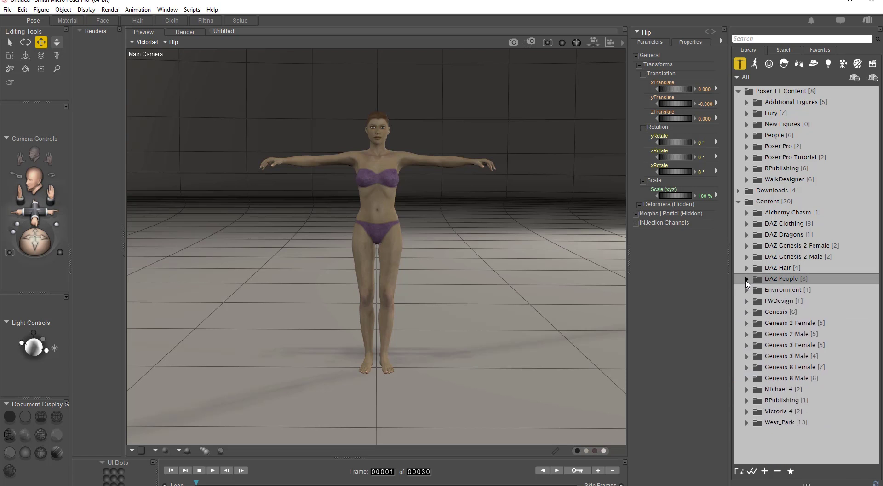
left_click(748, 114)
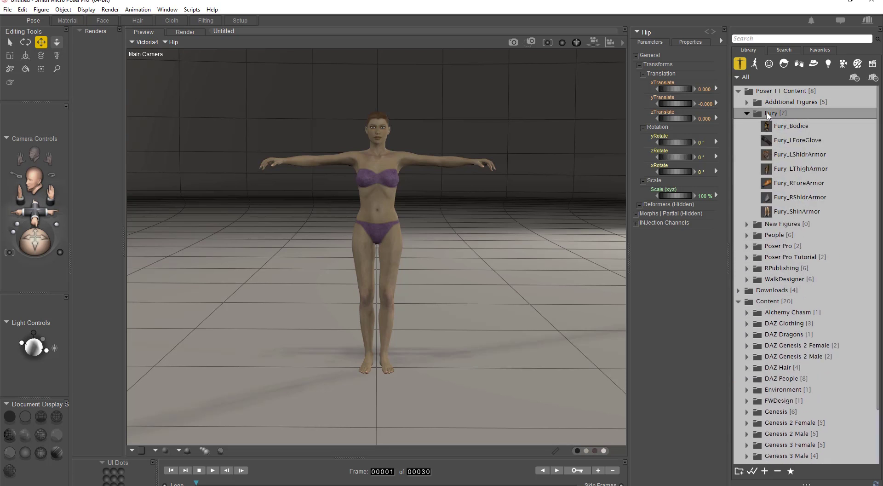
left_click(796, 126)
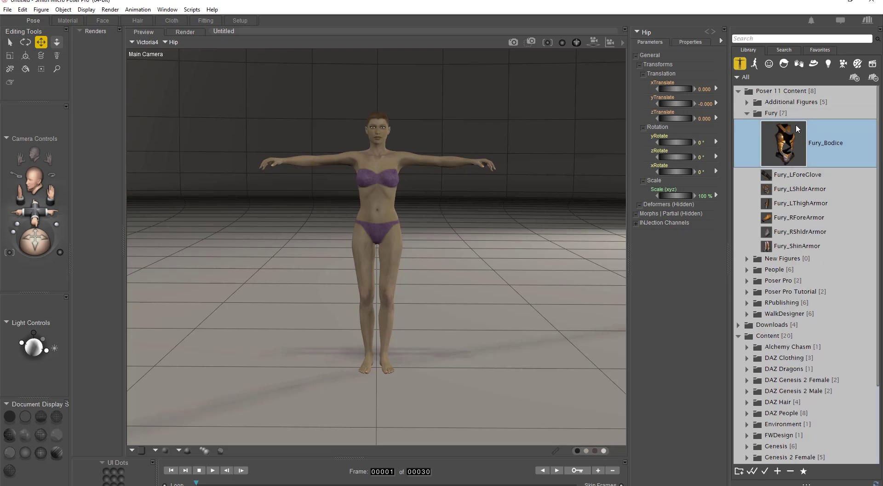
left_click(800, 233, "shift")
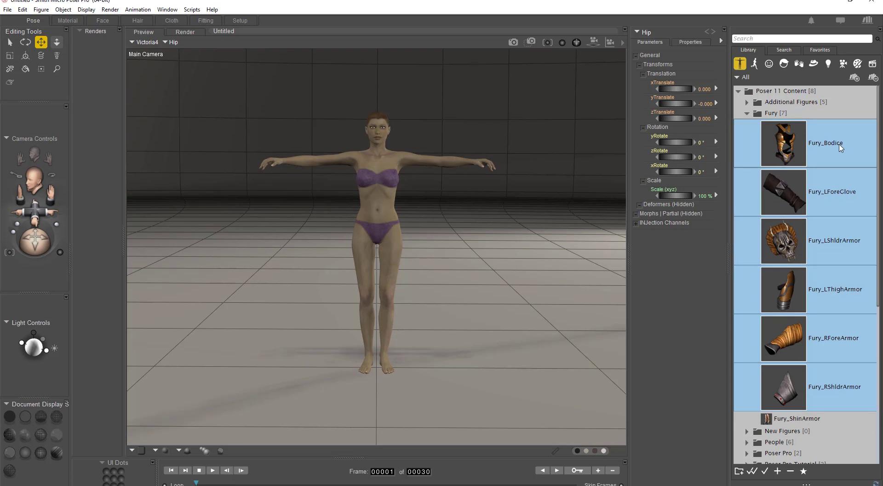
left_click_drag(815, 149, 375, 206)
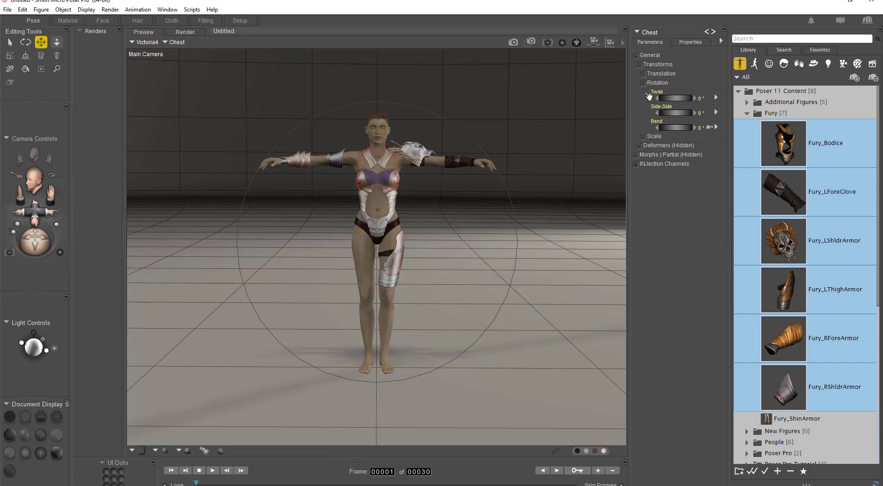
Step: In the Material room, replace the diffuse texture of Victoria4's 2_SkinTorso material with V4SmplTorsoM_NG
mouse_move(34, 243)
left_mouse_down()
mouse_move(27, 252)
mouse_move(36, 227)
left_mouse_up()
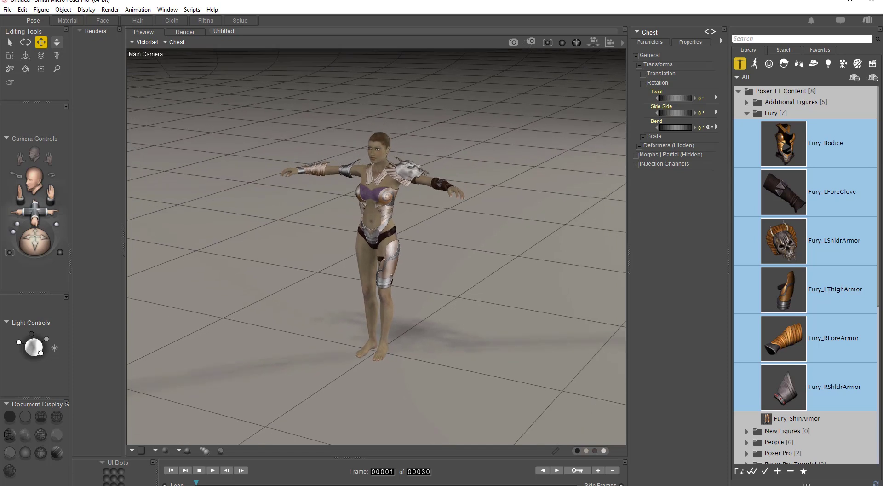
scroll(376, 247, "up", 5)
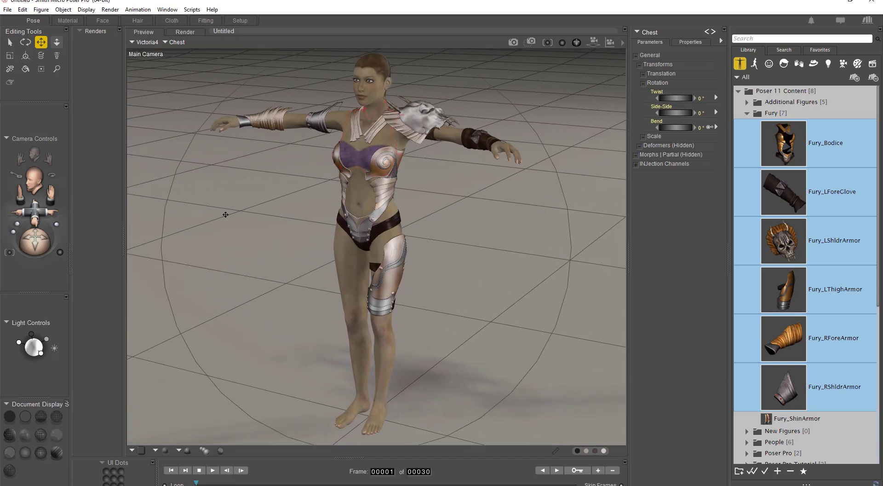
left_click_drag(34, 246, 83, 238)
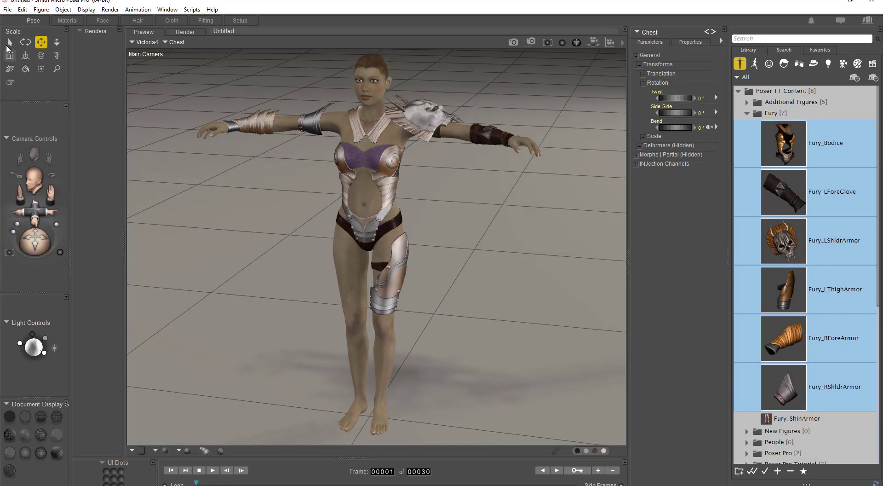
left_click(66, 21)
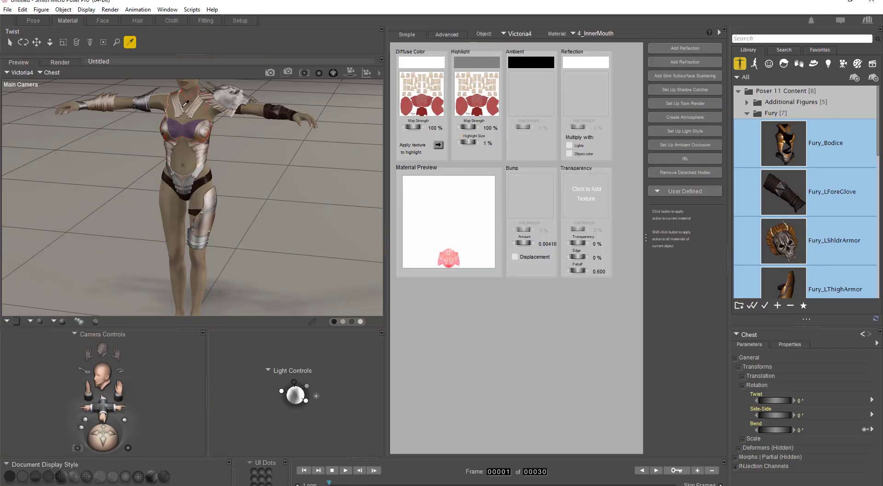
left_click_drag(105, 401, 106, 411)
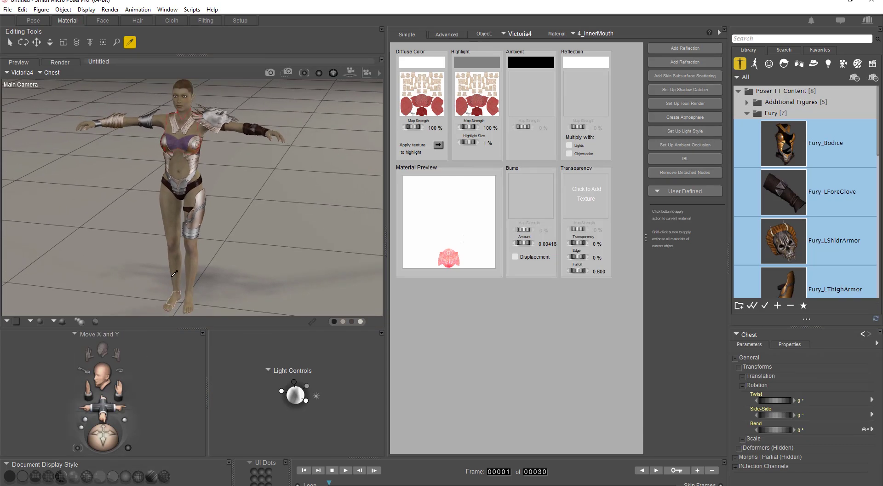
left_click(188, 132)
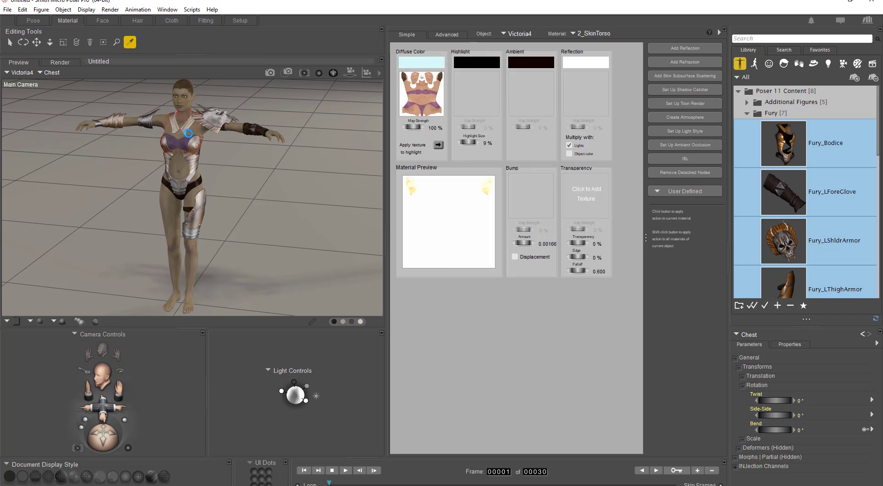
left_click(433, 96)
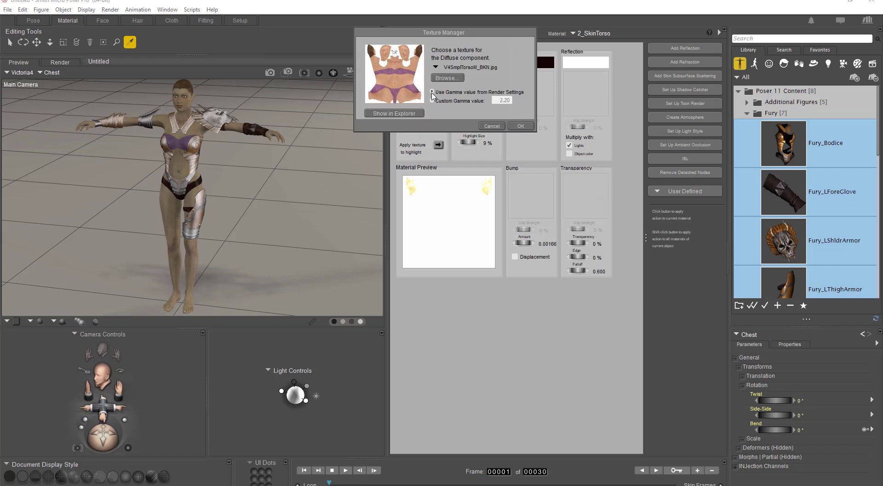
left_click(454, 79)
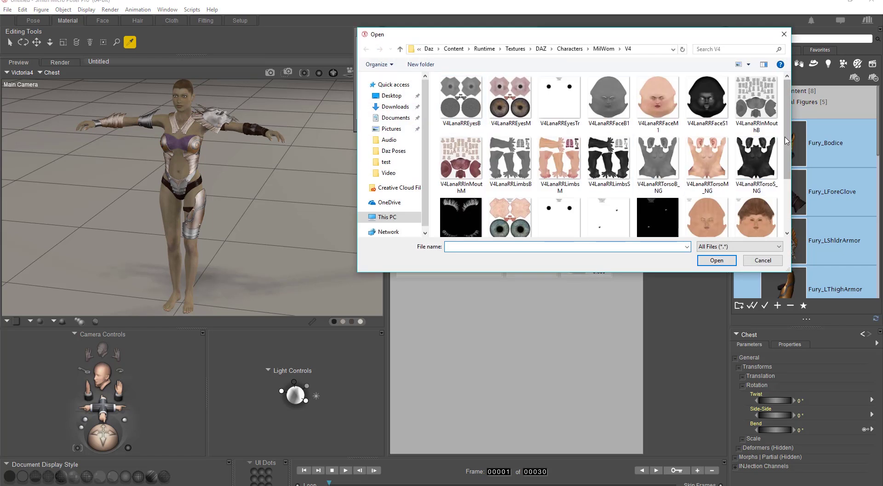
scroll(658, 207, "down", 2)
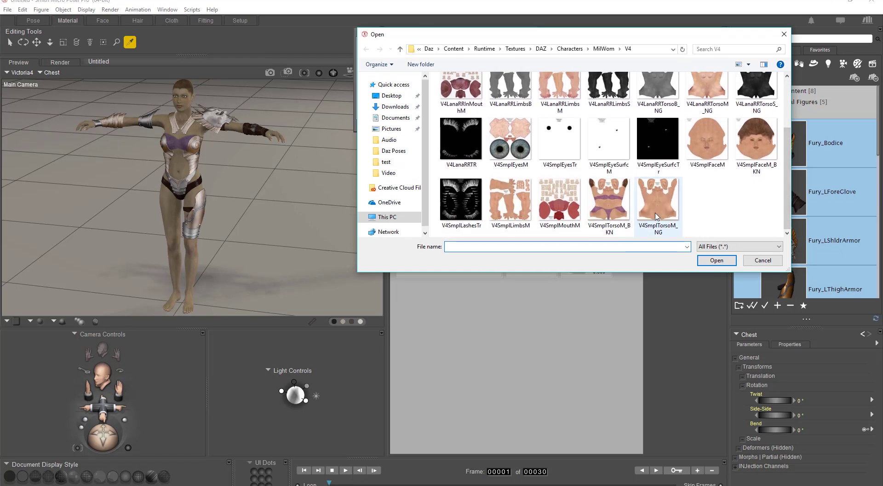
double_click(668, 213)
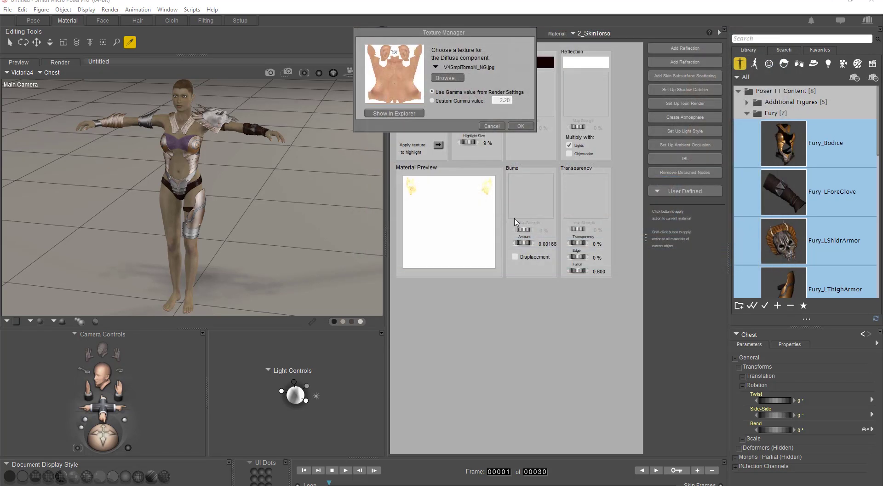
left_click(520, 126)
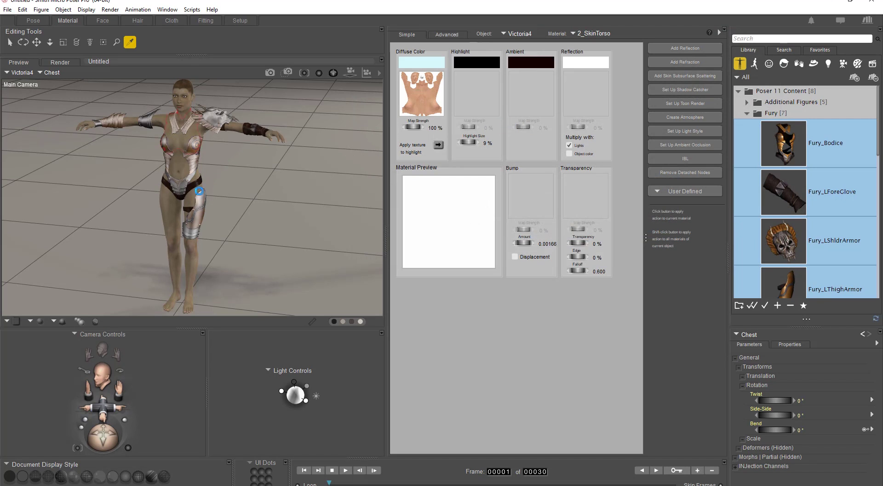
Step: Replace the diffuse texture of Victoria4's 2_SkinHip material with V4SmplTorsoM_NG
left_click_drag(106, 431, 159, 432)
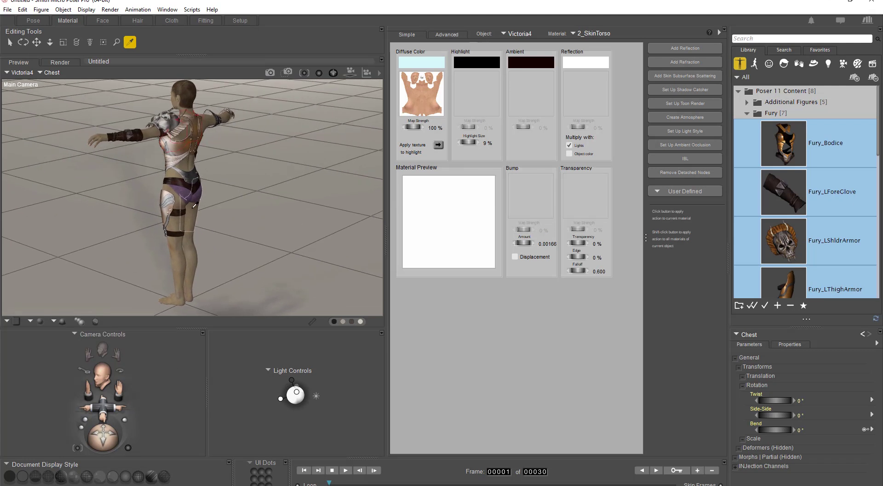
left_click(178, 197)
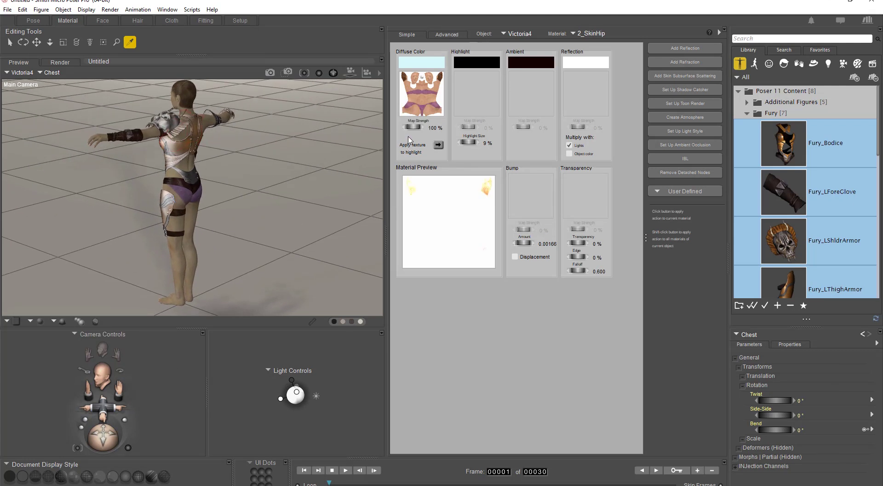
left_click(428, 106)
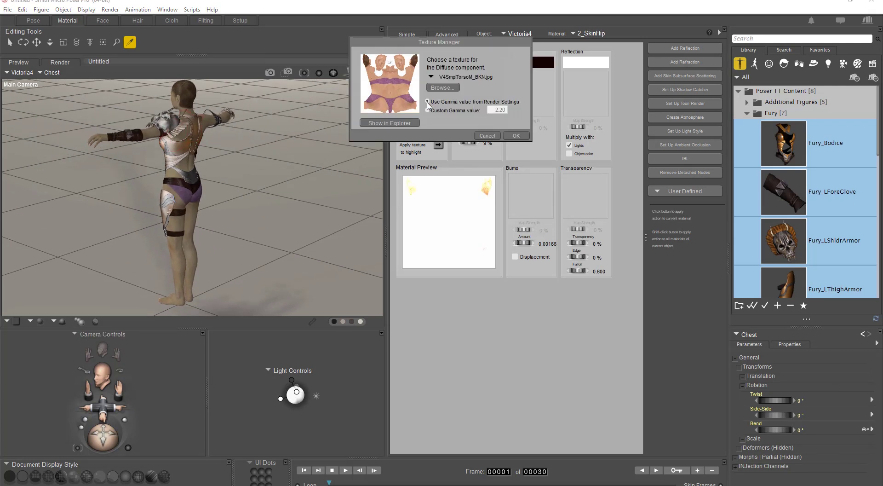
left_click(442, 87)
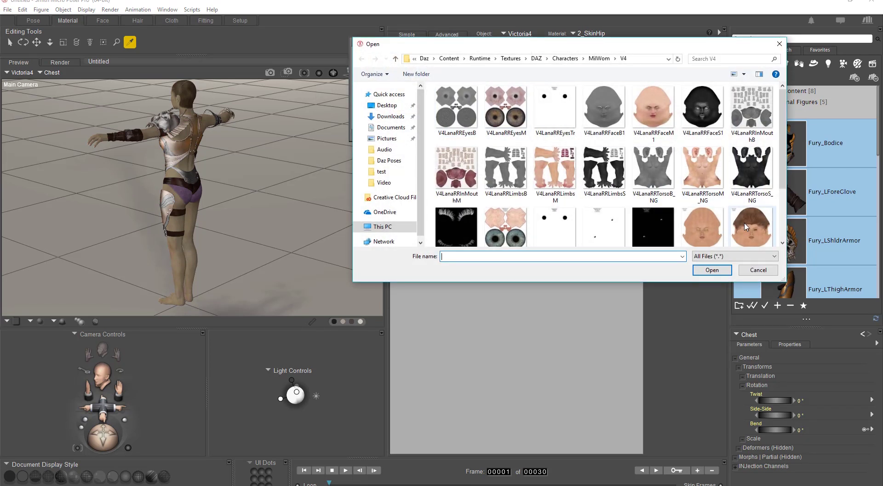
scroll(785, 203, "down", 2)
scroll(784, 204, "down", 1)
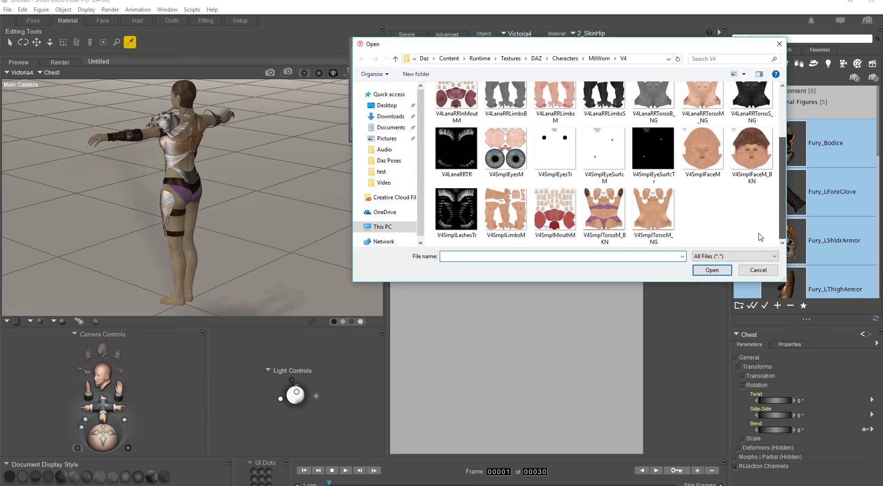
left_click(658, 216)
left_click(706, 272)
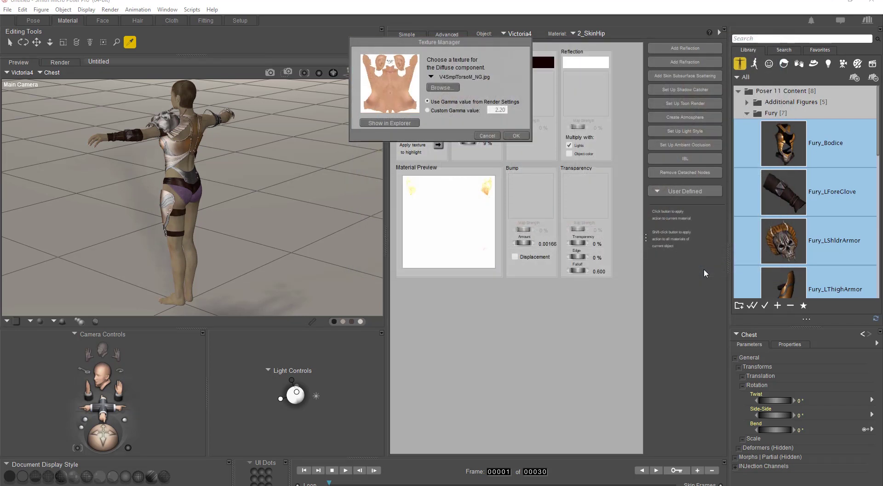
left_click(517, 136)
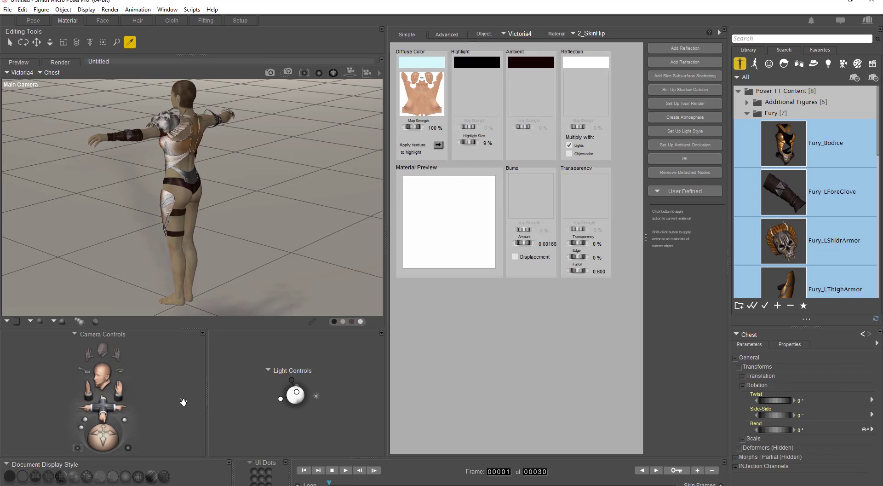
Step: Examine the transparency texture of Victoria4's 6_Eyelash material and locate its image file in its folder on disk
left_click_drag(98, 437, 126, 440)
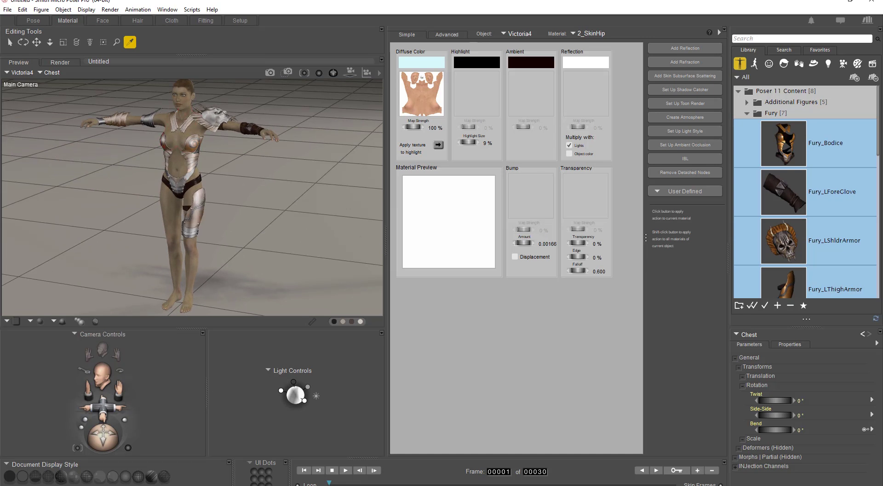
left_click_drag(102, 408, 119, 380)
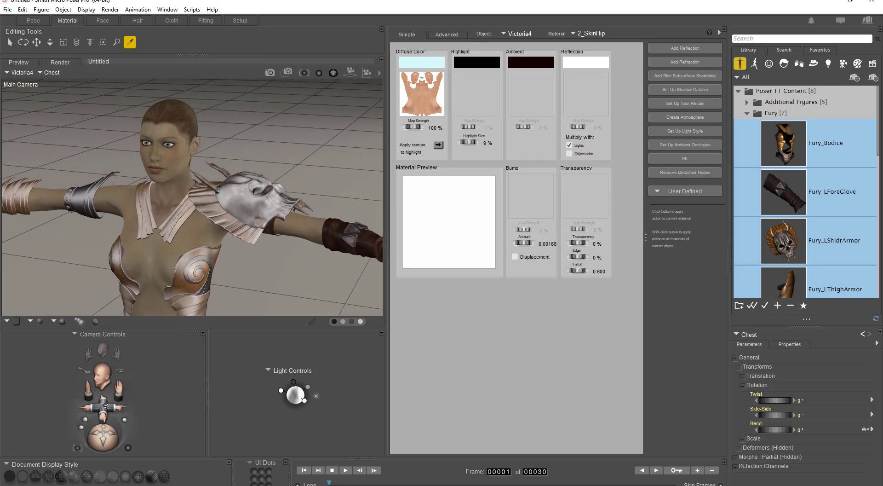
left_click_drag(102, 407, 117, 382)
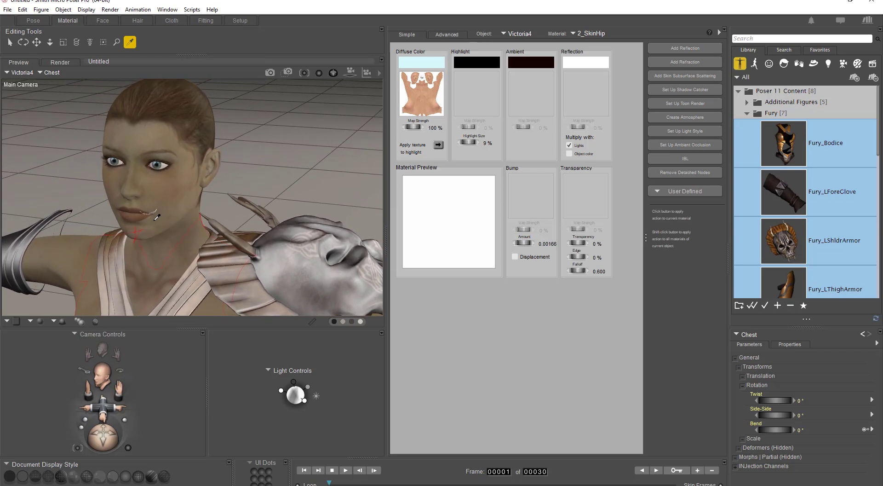
left_click(162, 169)
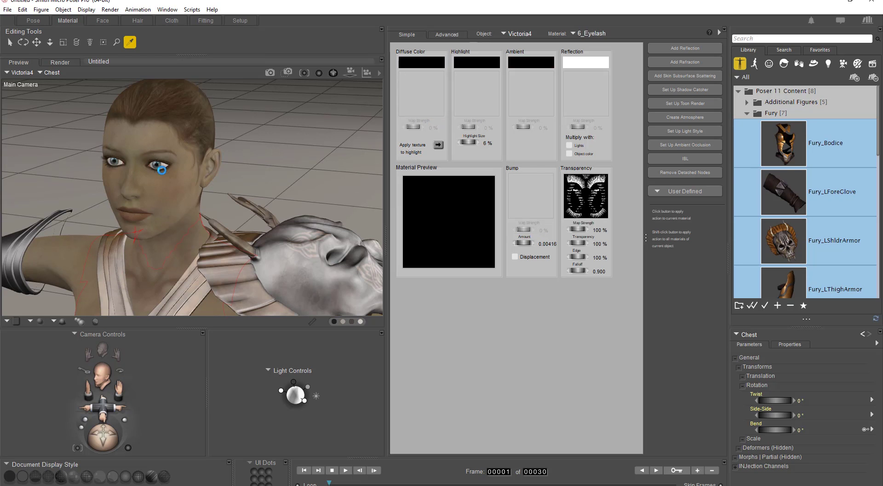
left_click(591, 195)
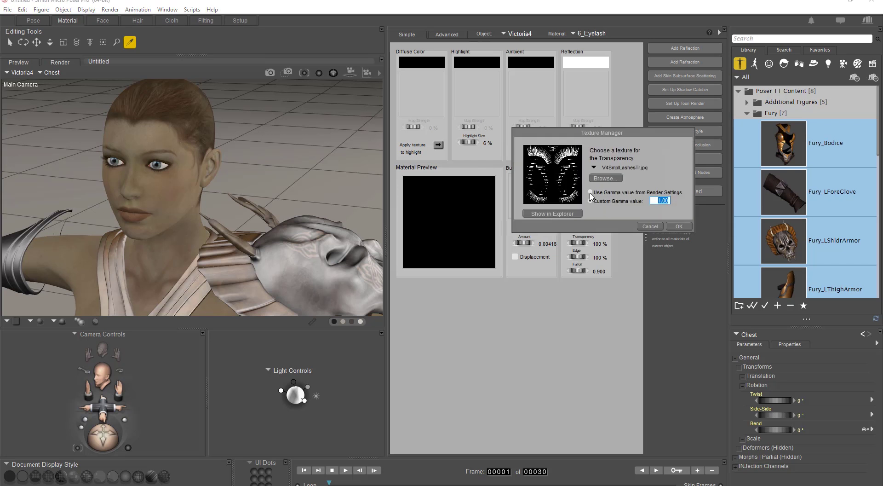
left_click(553, 213)
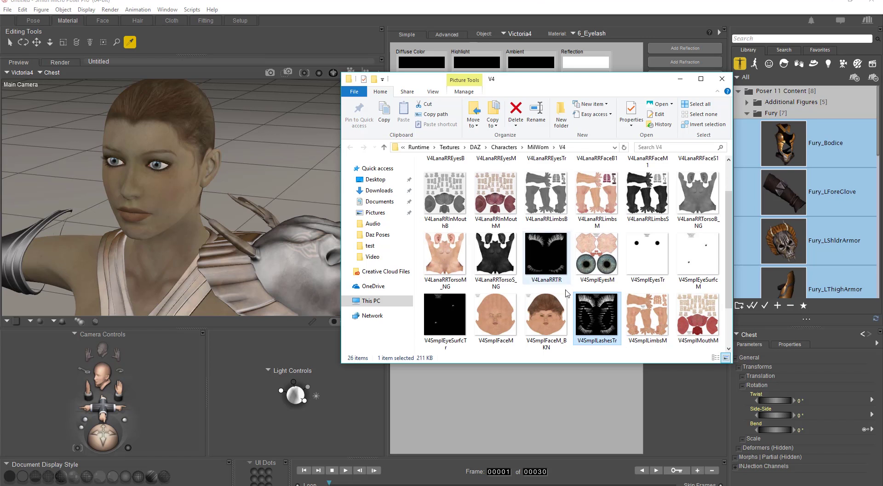
left_click(573, 10)
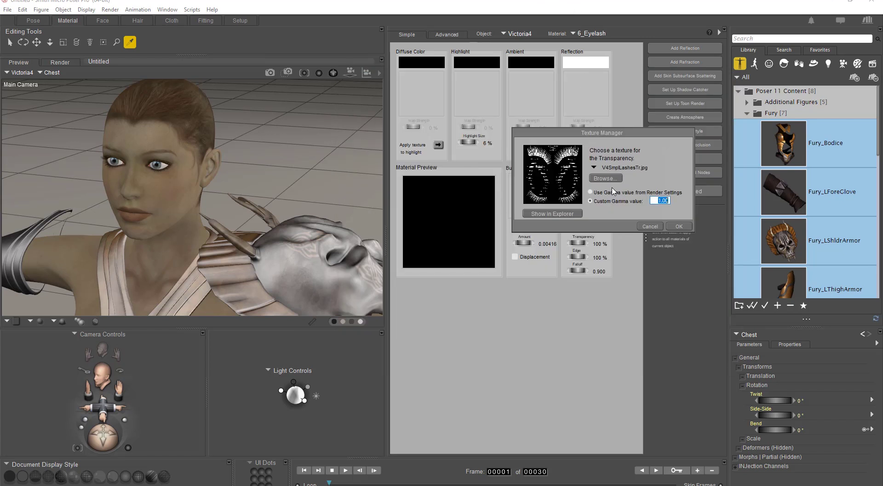
left_click(679, 226)
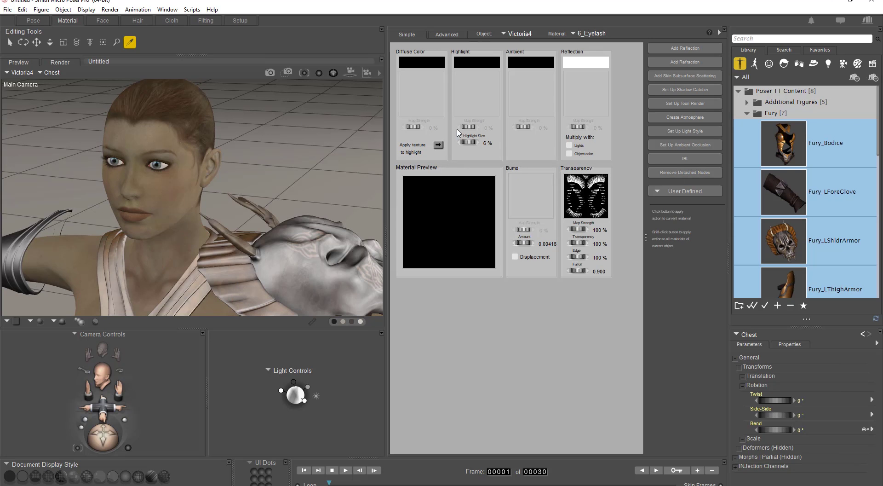
Step: Set up an FBX export of a single frame, excluding the Main Camera and accepting the current export options
left_click(8, 10)
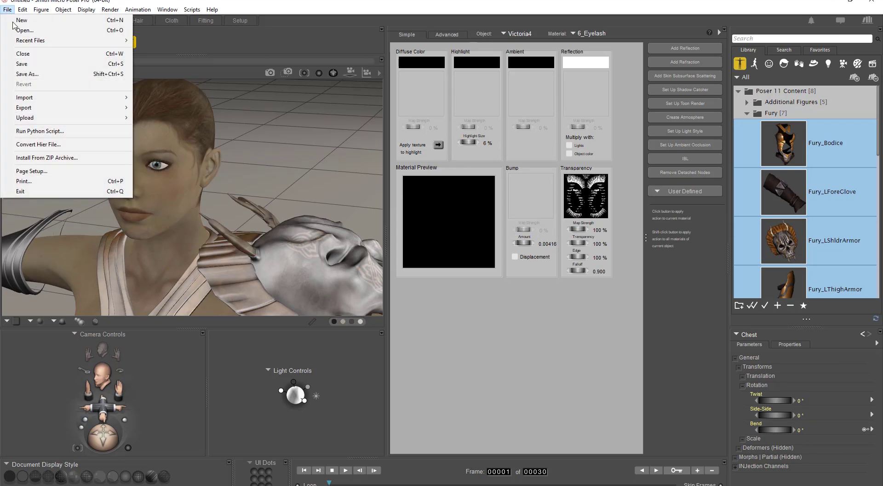
mouse_move(62, 108)
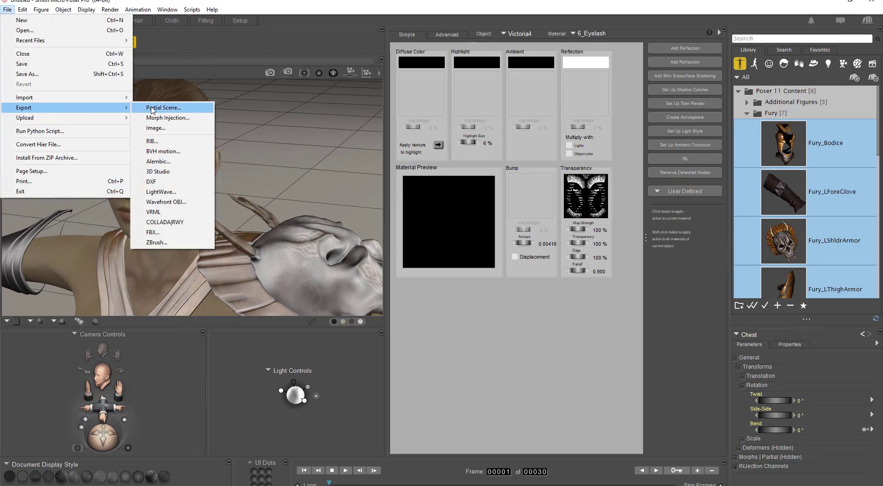
left_click(175, 233)
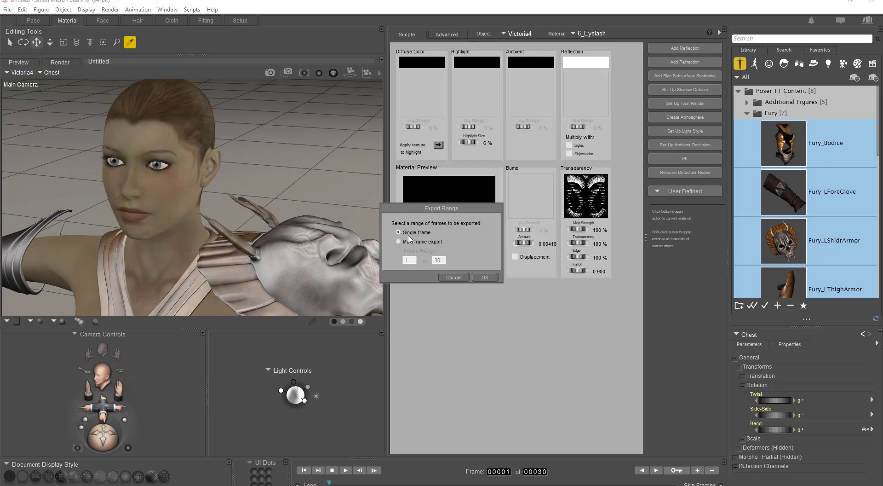
left_click(489, 277)
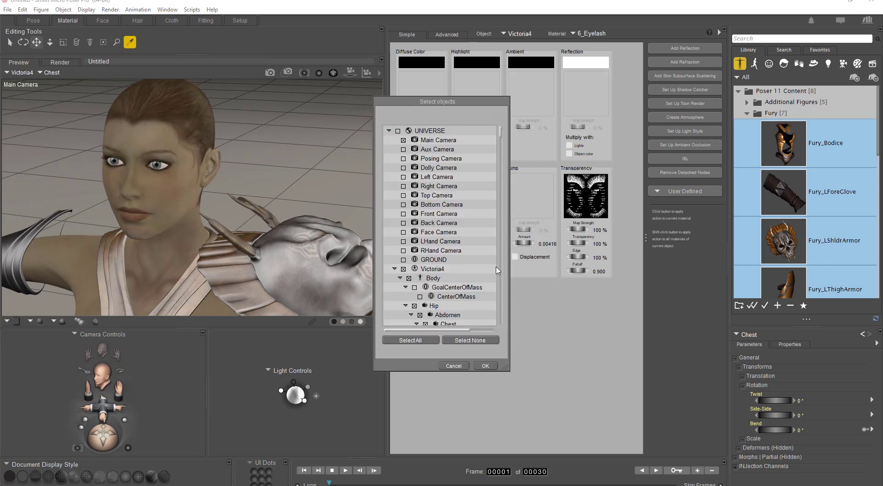
left_click(404, 141)
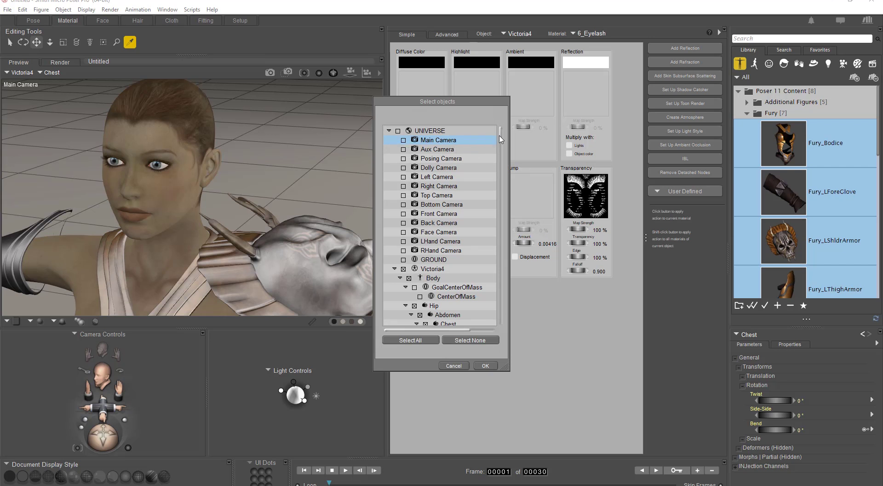
left_click_drag(501, 139, 504, 183)
left_click(487, 365)
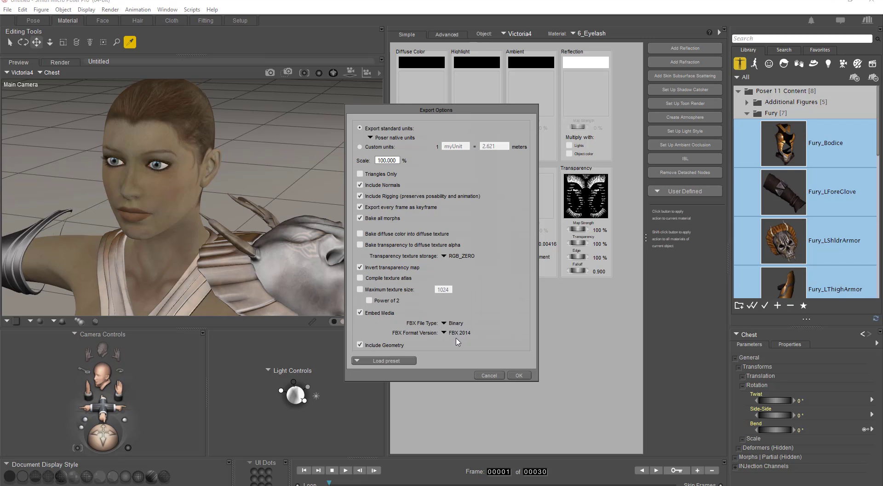
left_click(524, 375)
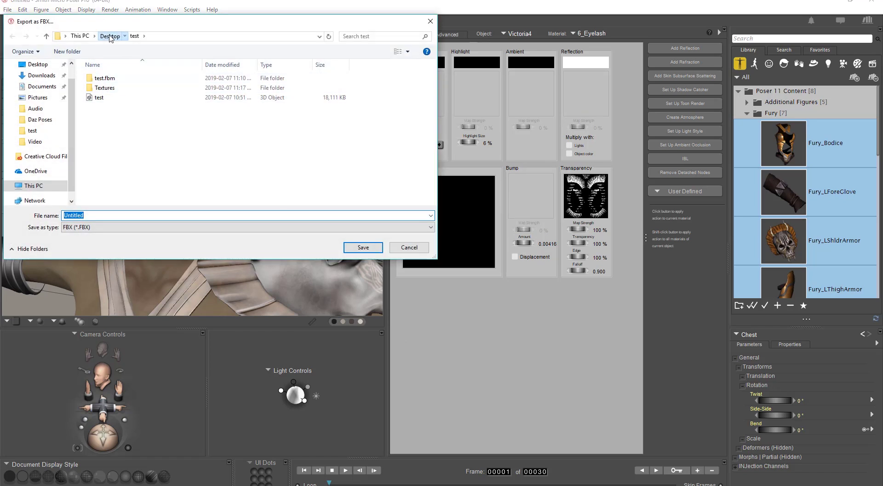
Step: Create a folder named Fury Gal on the Desktop for the export
left_click(109, 36)
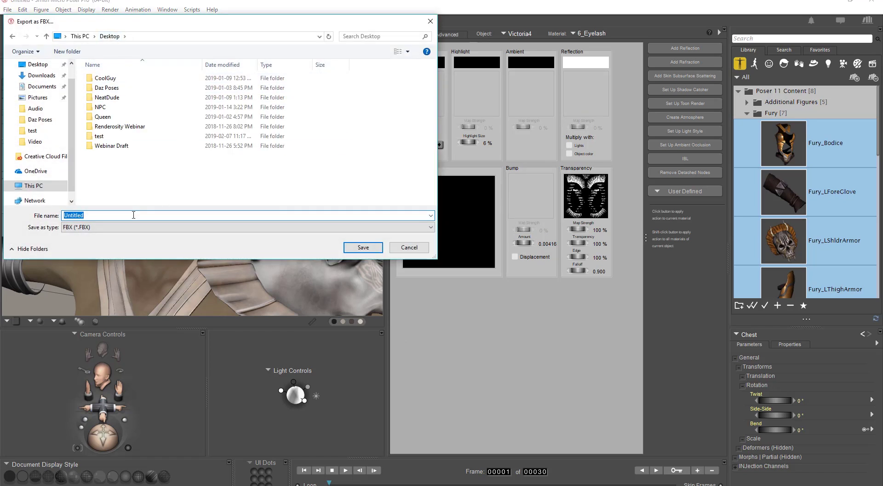
left_click(78, 53)
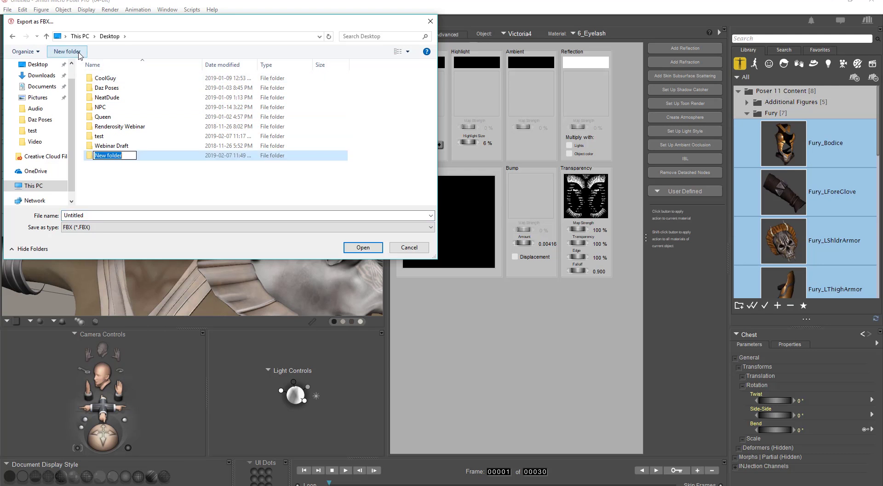
type("Fury Gal")
key("Return")
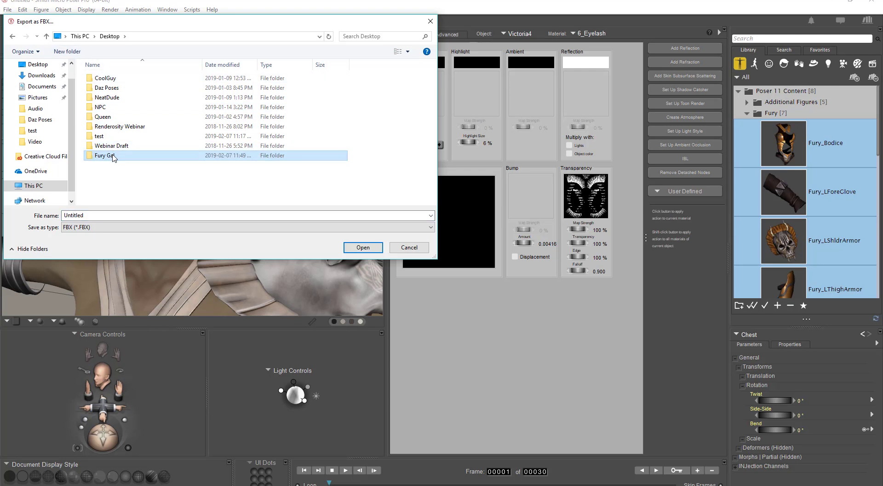
Step: Save the FBX export as Fury Gal inside the Fury Gal folder
double_click(113, 156)
left_click(98, 215)
type("Fury")
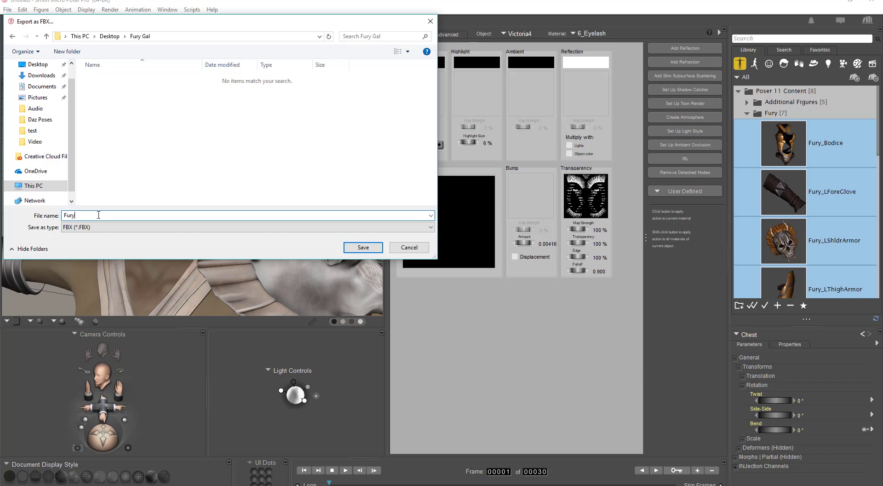
type(" Gal")
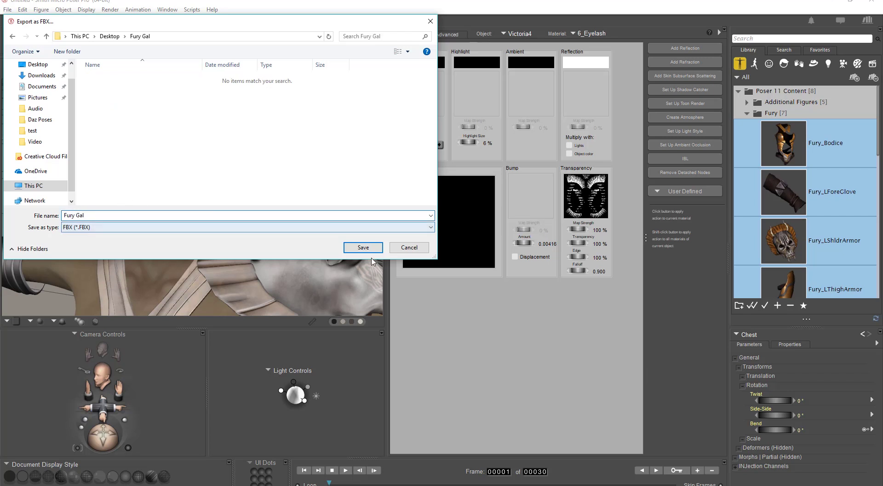
left_click(370, 248)
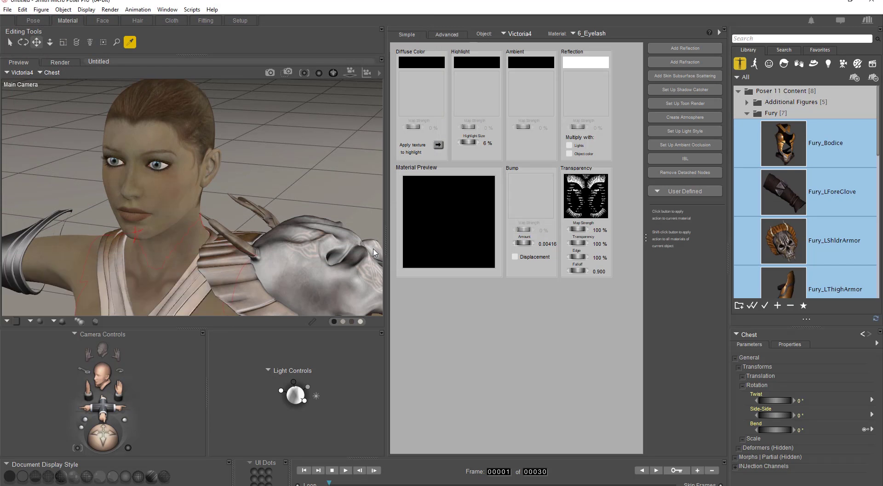
Step: Leave Poser and bring the Character Creator project window to the front
left_click(873, 5)
left_click(479, 279)
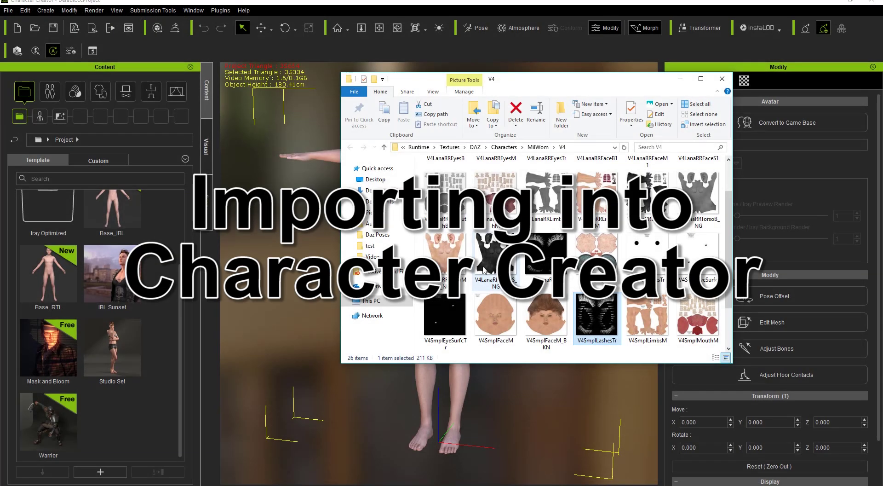
left_click(528, 7)
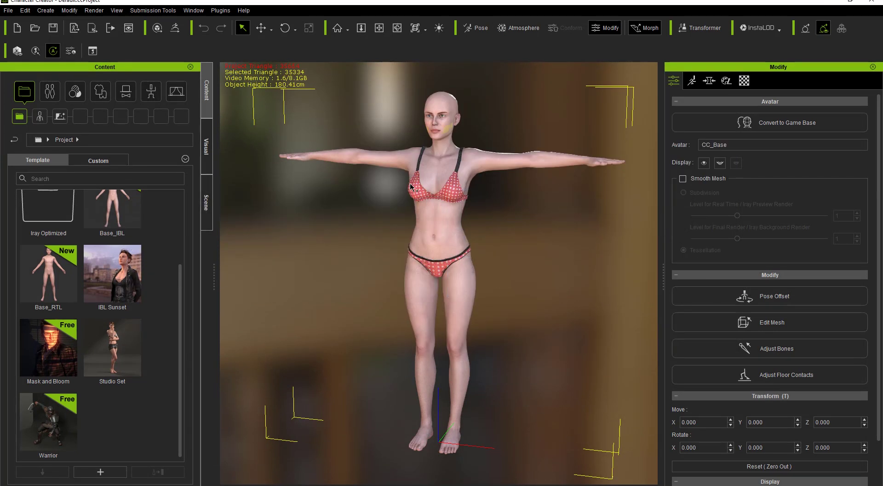
Step: Load the Fury Gal FBX from the Desktop's Fury Gal folder with Transformer in Advanced mode, discarding the current project without saving
left_click(707, 29)
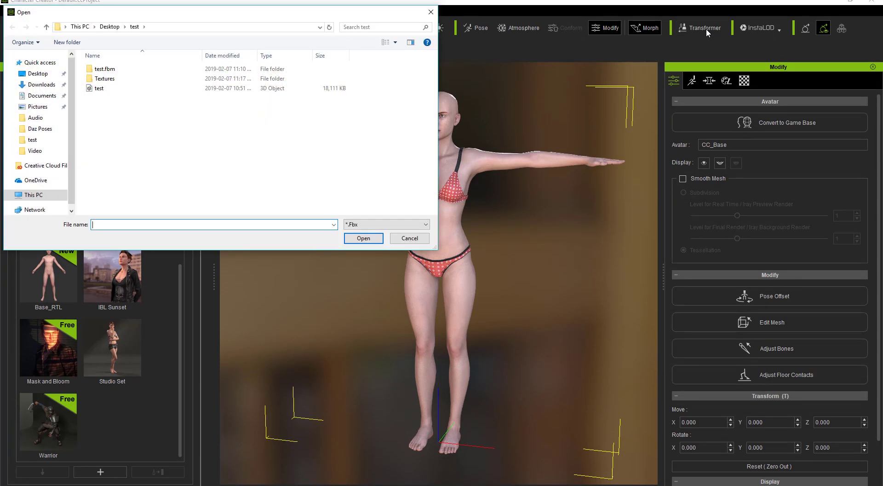
left_click(109, 27)
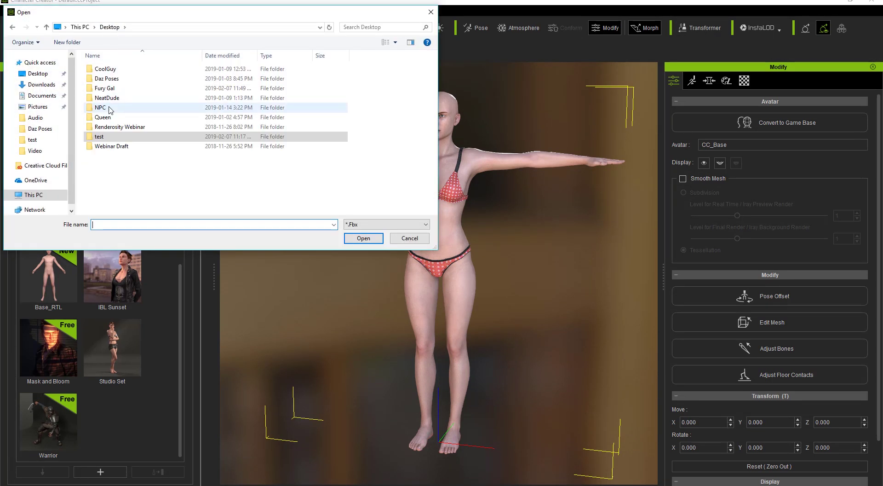
double_click(107, 87)
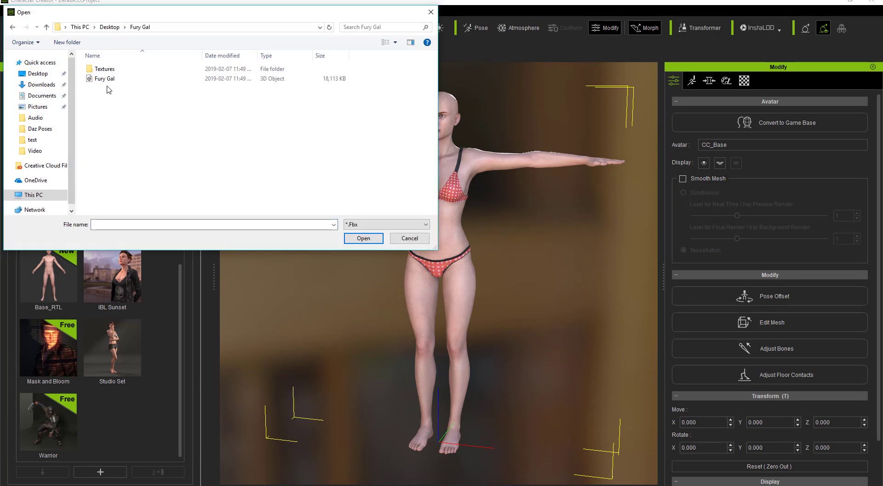
left_click(106, 81)
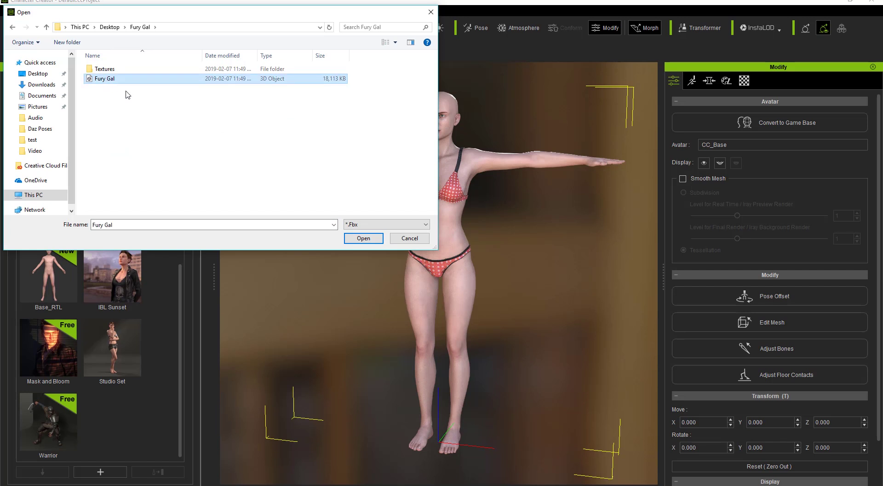
left_click(367, 237)
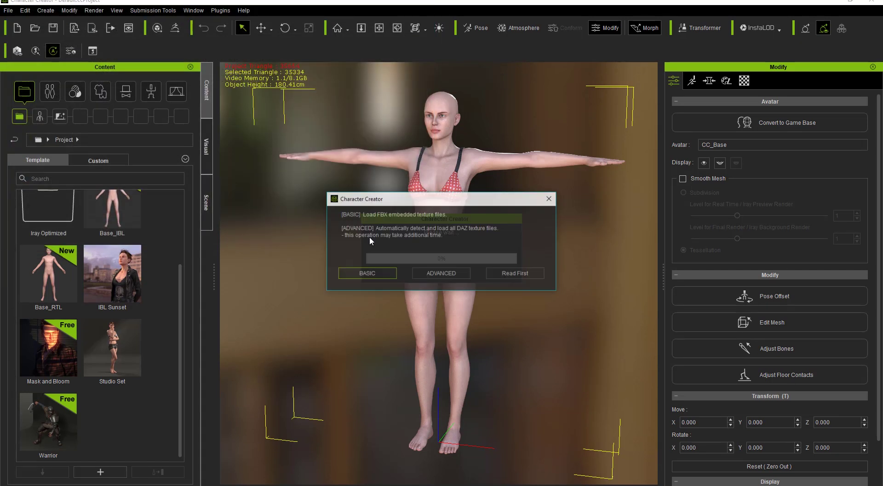
left_click(450, 272)
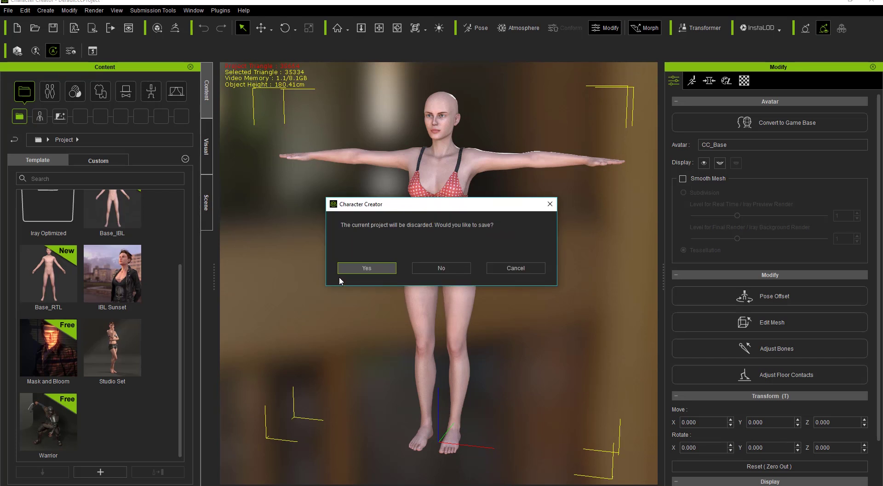
left_click(432, 268)
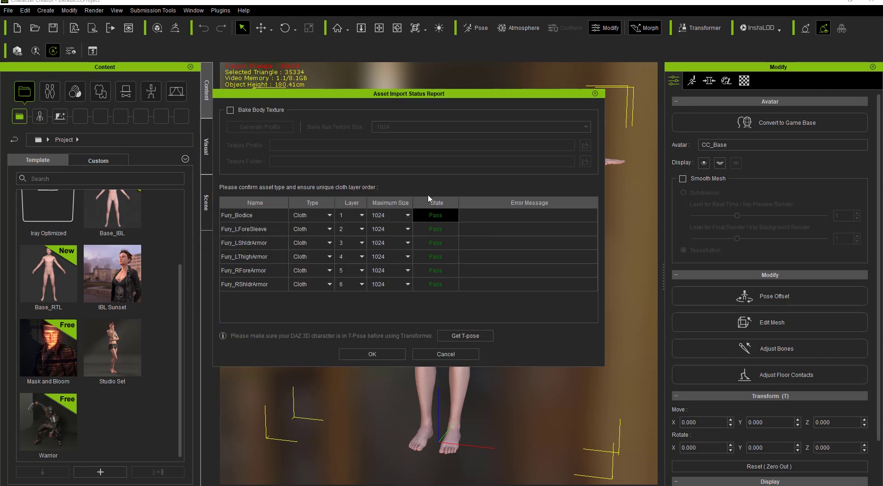
Step: Enable Bake Body Texture and generate a texture profile, naming the INI file Fury Gal in the Desktop's Fury Gal folder
left_click(254, 115)
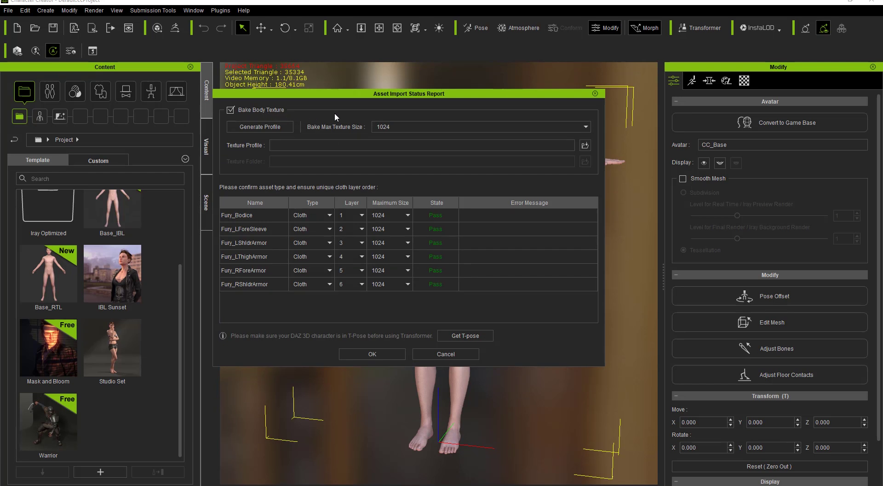
left_click(271, 125)
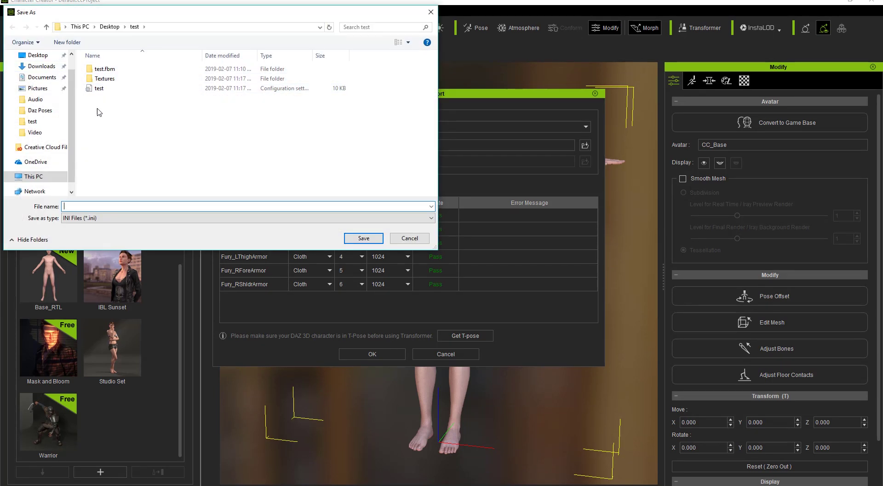
left_click(37, 55)
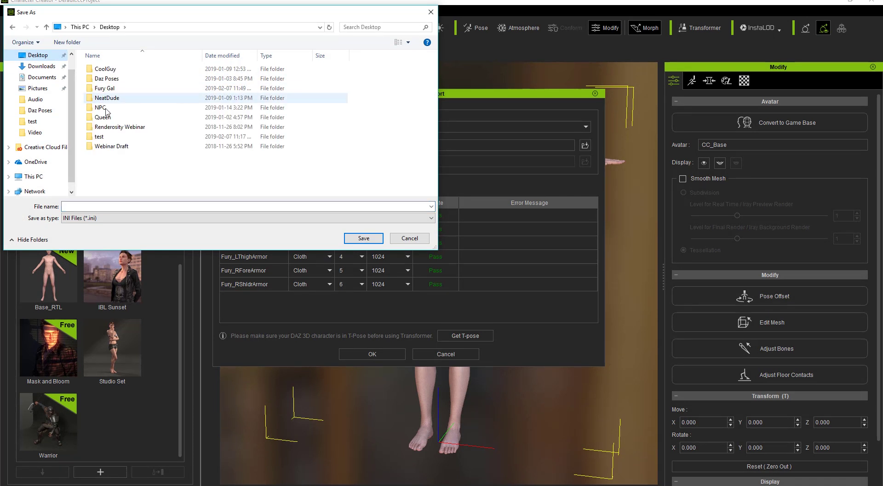
double_click(105, 88)
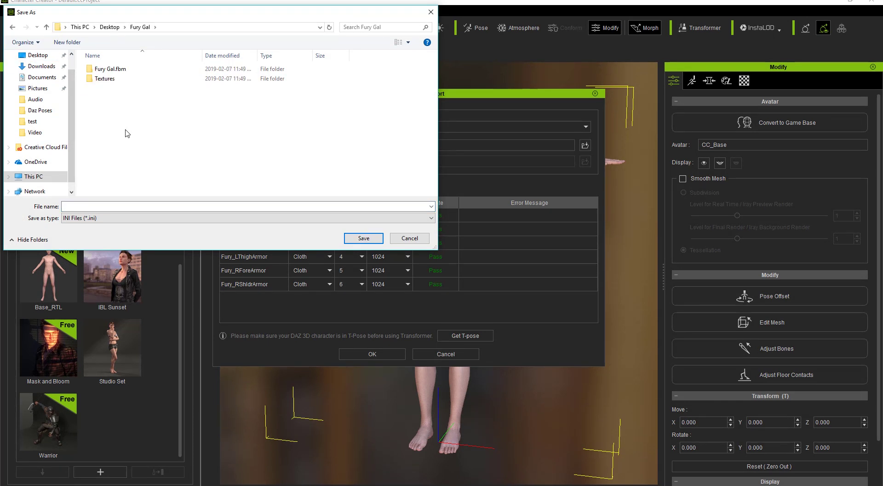
left_click(145, 206)
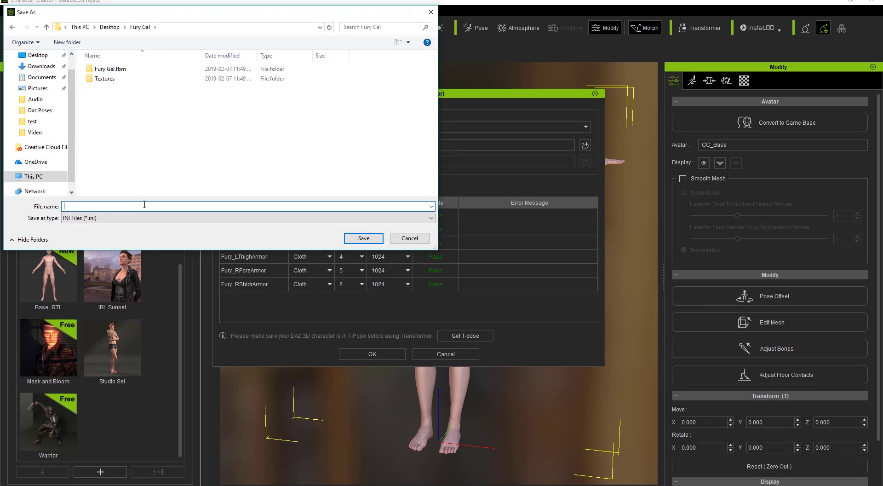
type("Fury Ga")
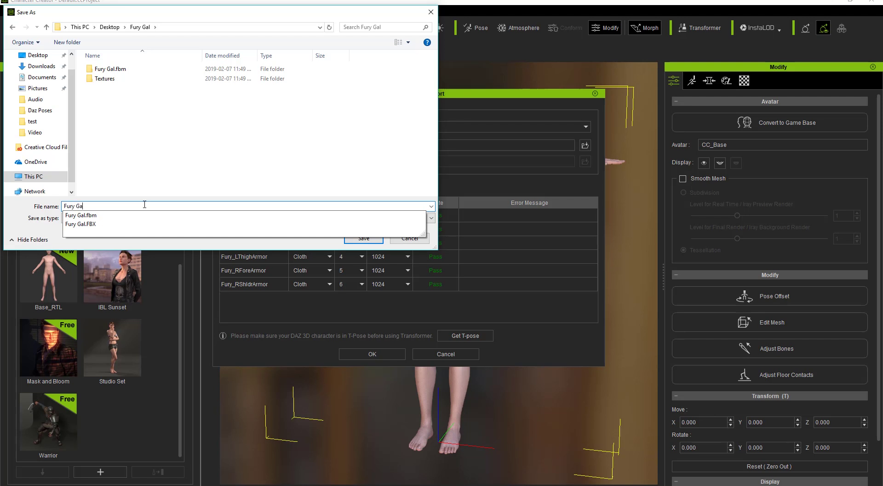
type("l")
left_click(41, 232)
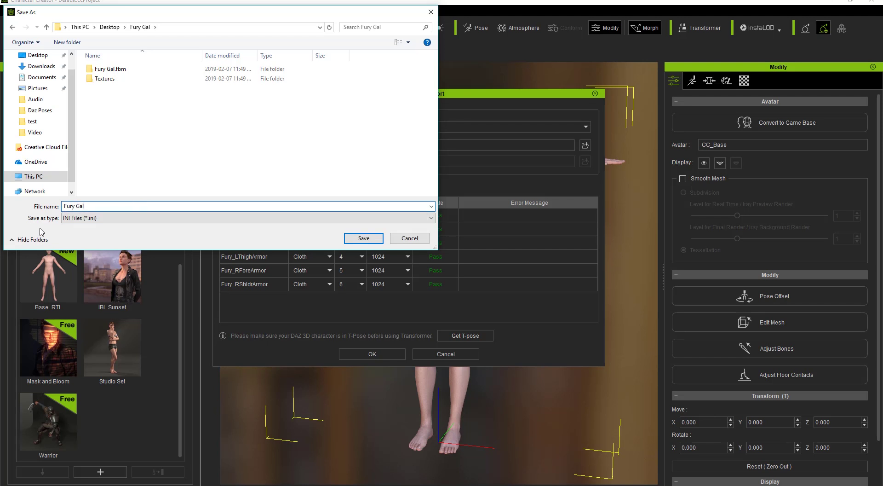
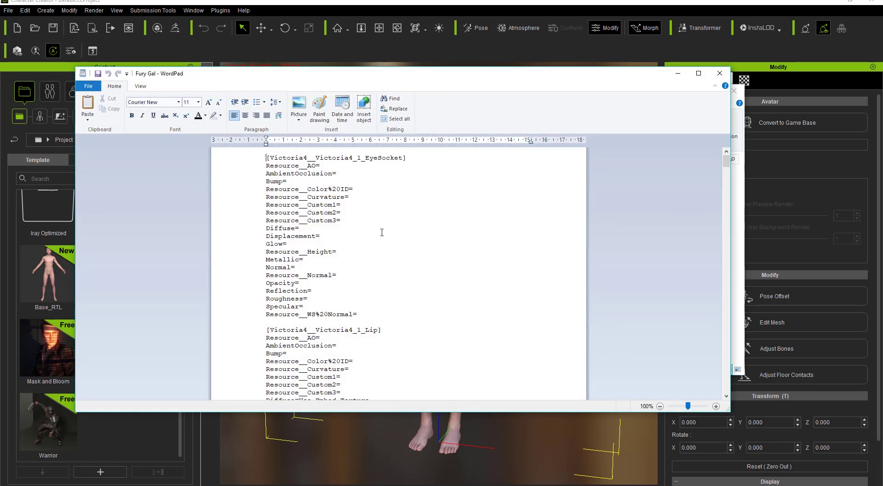
Step: Search the Fury Gal INI file for "eyelash" and examine the texture entries of the Eyelash section
scroll(388, 233, "down", 7)
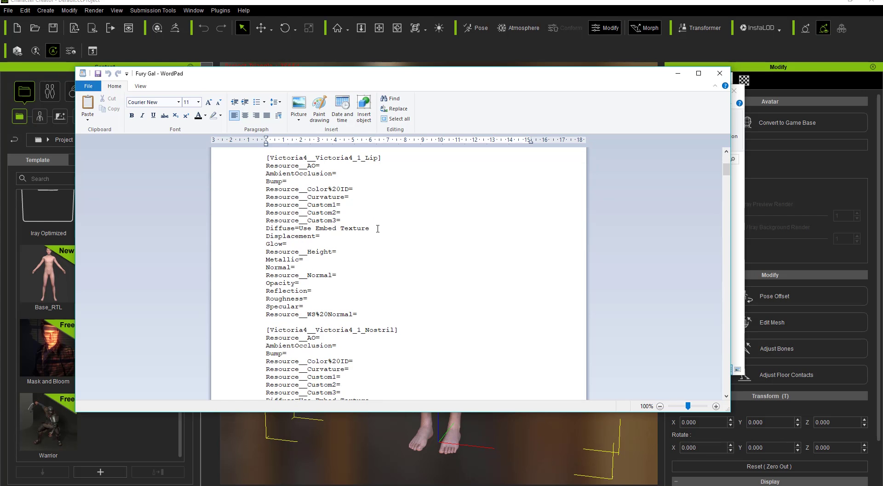
key("ctrl+f")
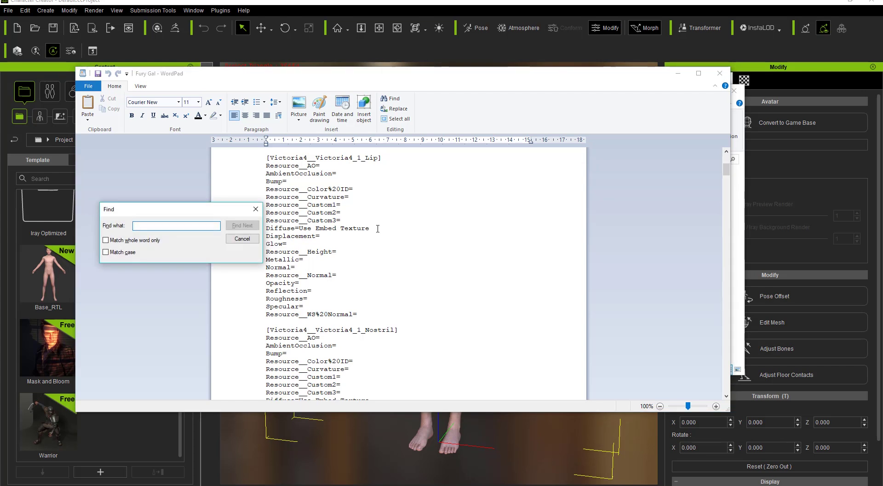
type("eyelas")
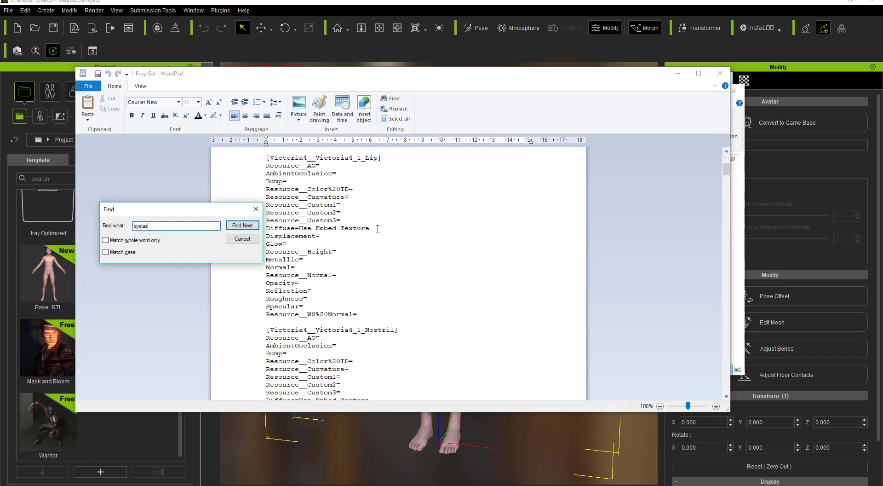
type("h")
key("Return")
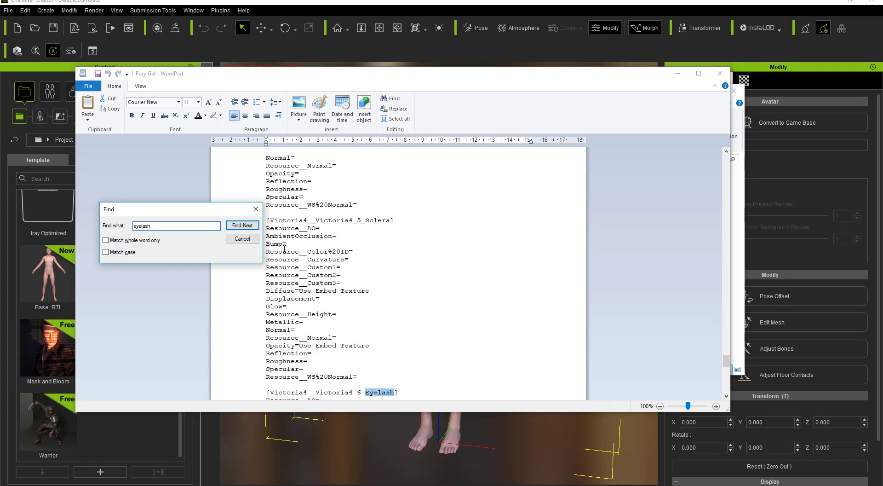
left_click(248, 240)
scroll(372, 315, "down", 8)
scroll(370, 311, "up", 10)
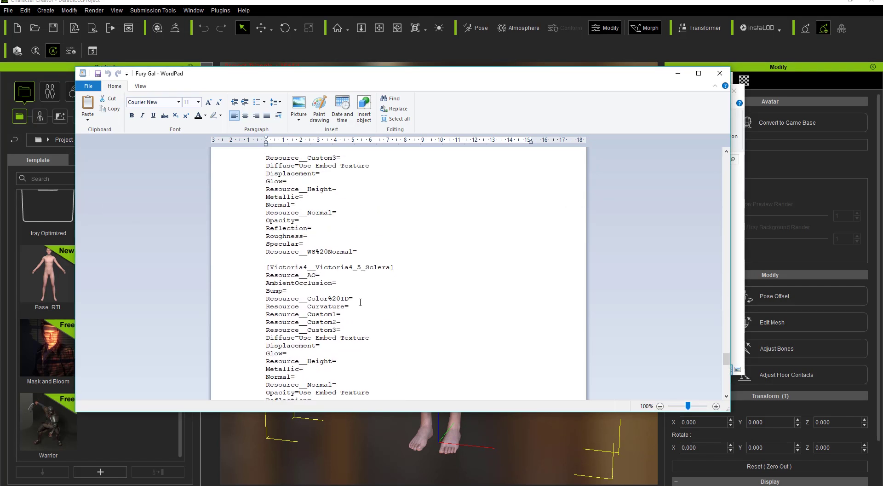
scroll(347, 297, "down", 10)
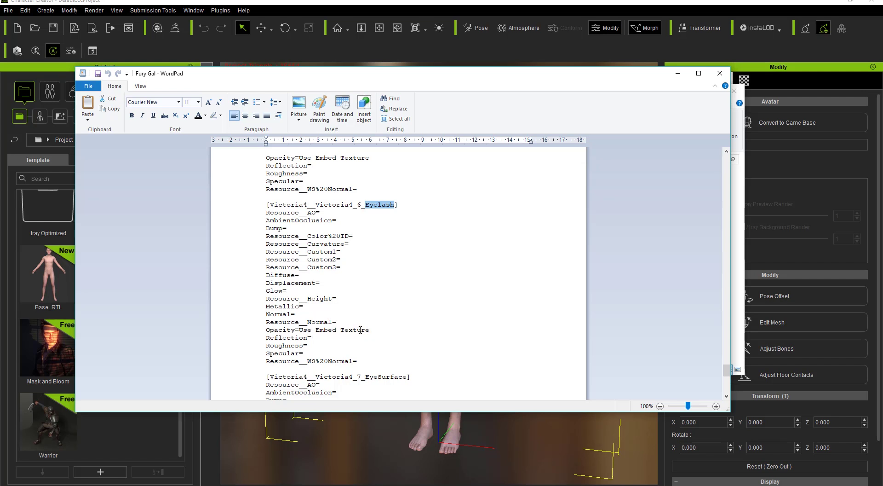
Step: Switch to File Explorer and open the Textures folder of the Desktop's Fury Gal folder in a new window
key("alt+Tab")
key("alt+Tab")
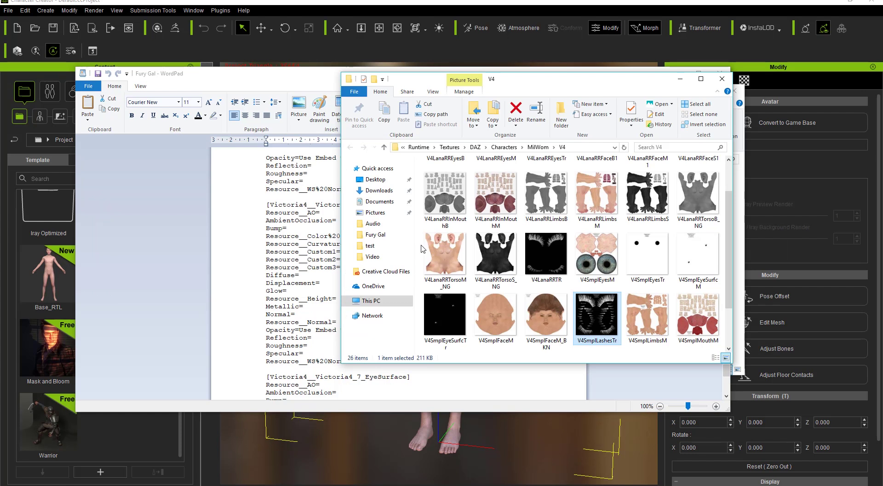
key("ctrl+n")
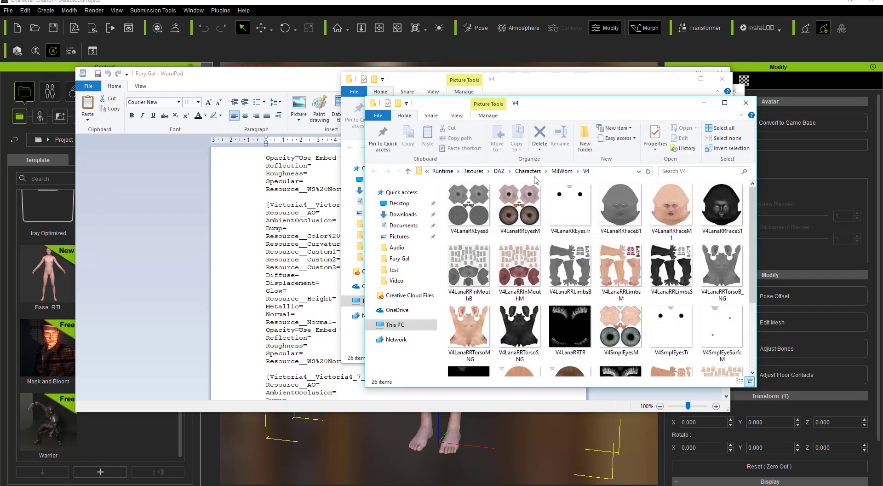
left_click(399, 202)
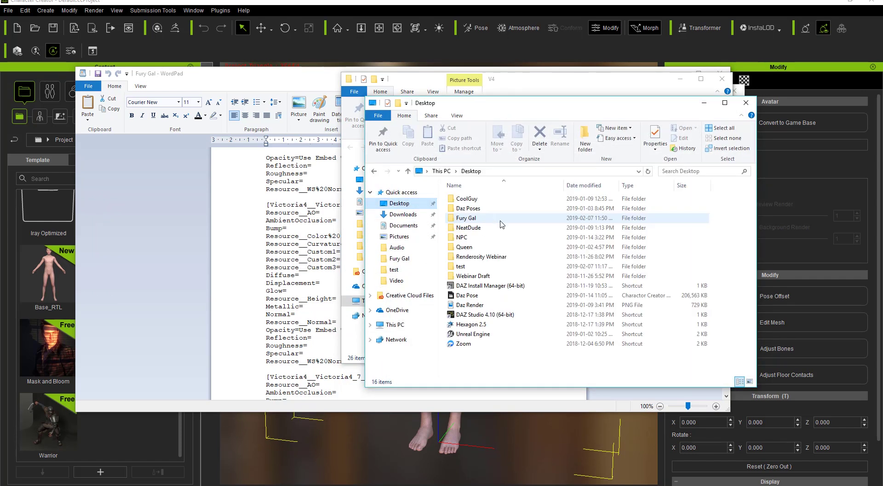
double_click(475, 219)
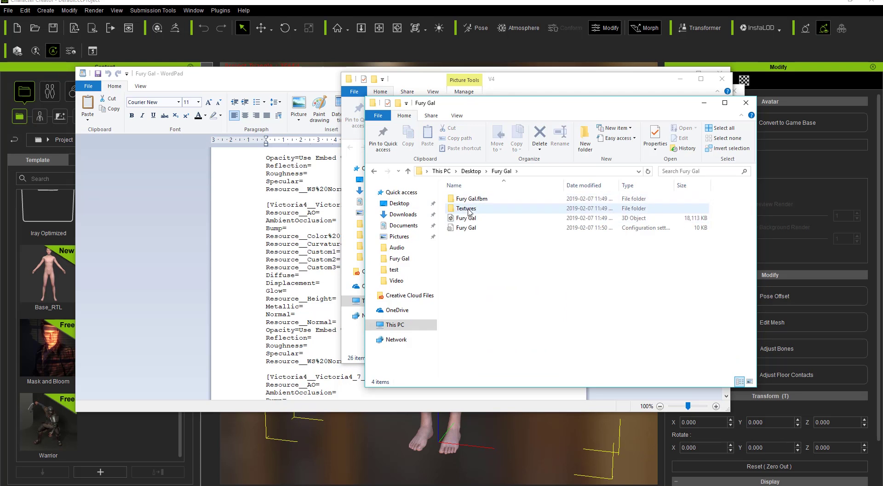
double_click(470, 211)
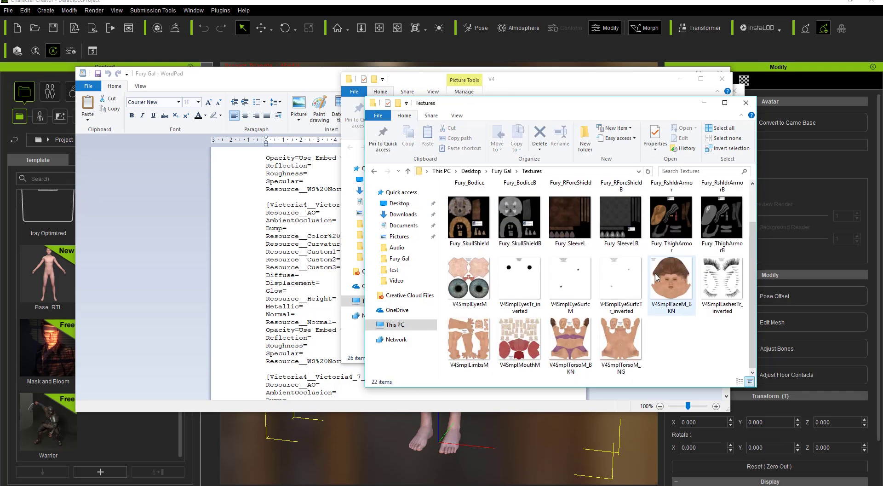
mouse_move(720, 294)
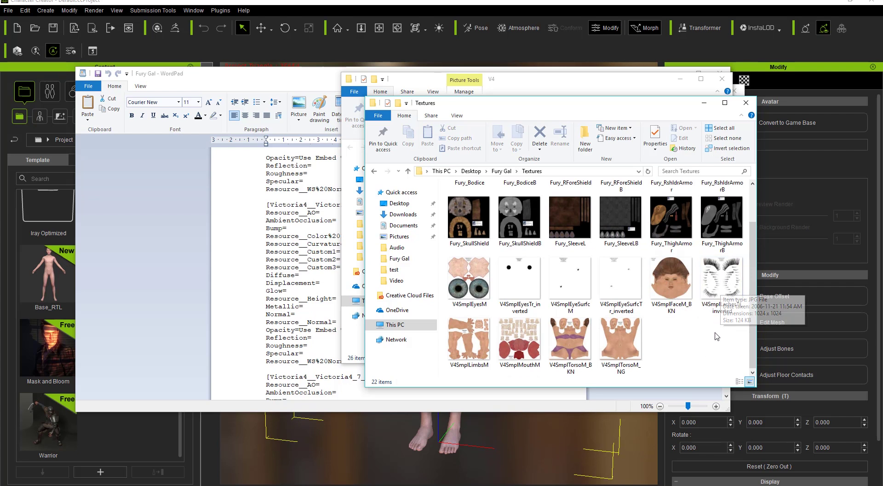
mouse_move(721, 315)
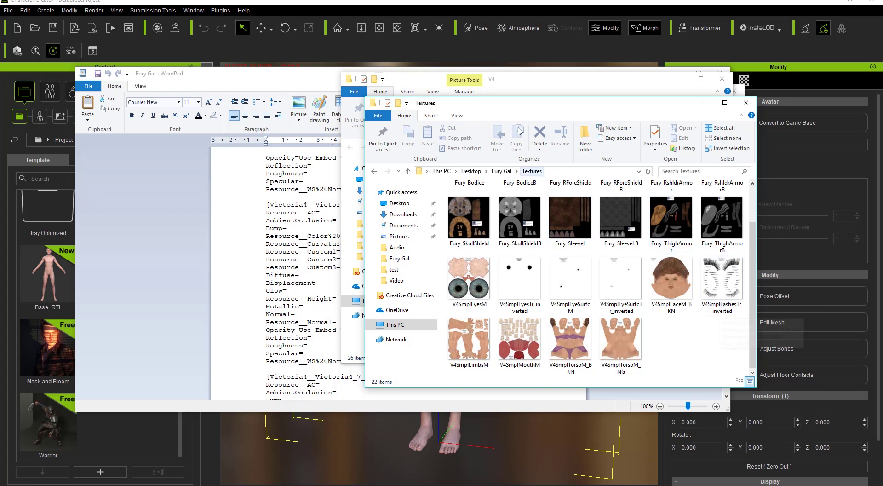
Step: Copy the V4SmplLashesTr image from the runtime's V4 folder into Fury Gal's Textures folder
left_click(543, 81)
left_click(594, 307)
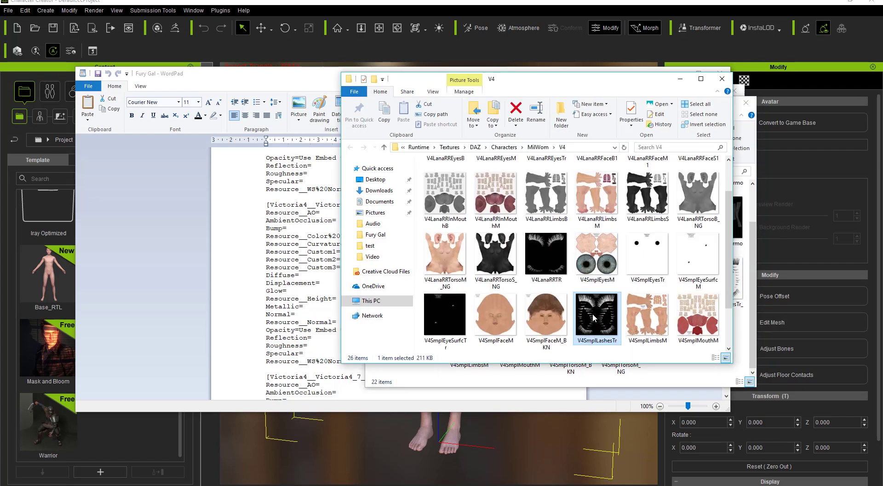
right_click(594, 317)
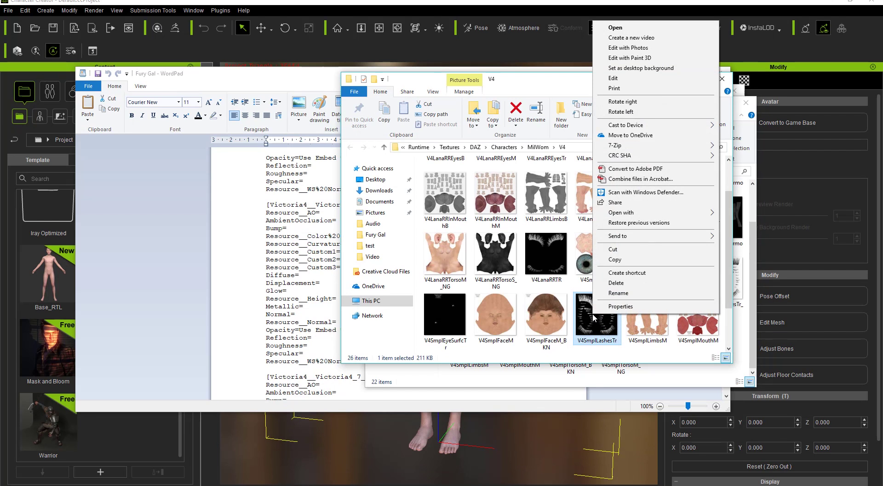
left_click(615, 262)
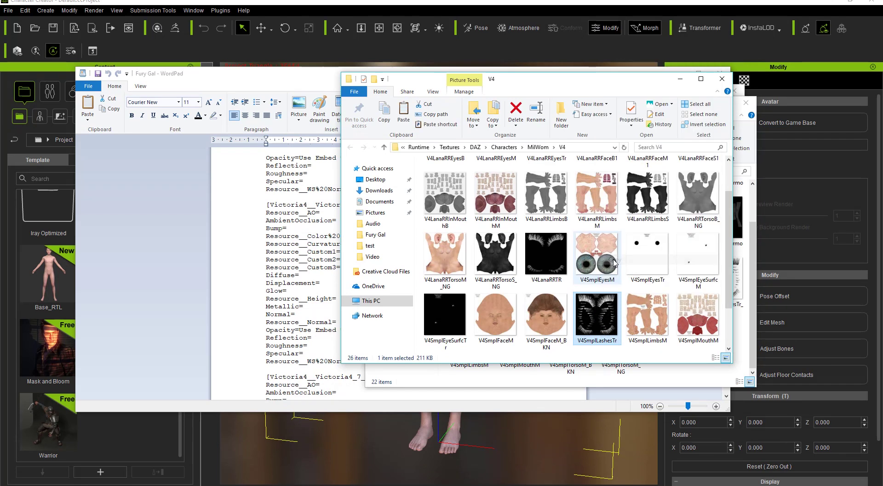
left_click(753, 138)
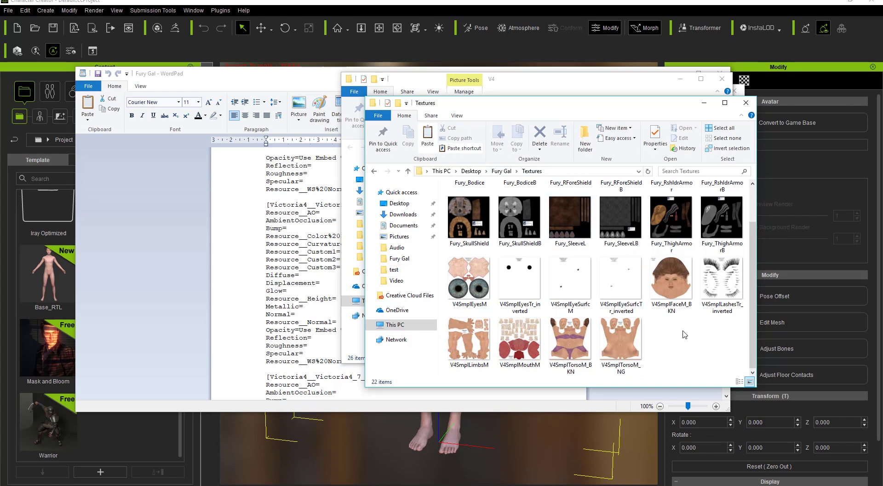
key("ctrl+v")
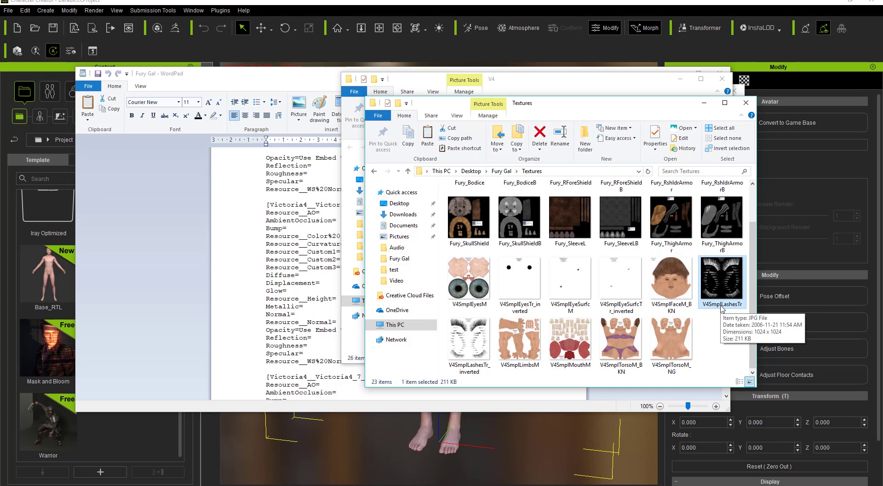
Step: Copy the file name of the V4SmplLashesTr image in the Textures folder to the clipboard
left_click(723, 306)
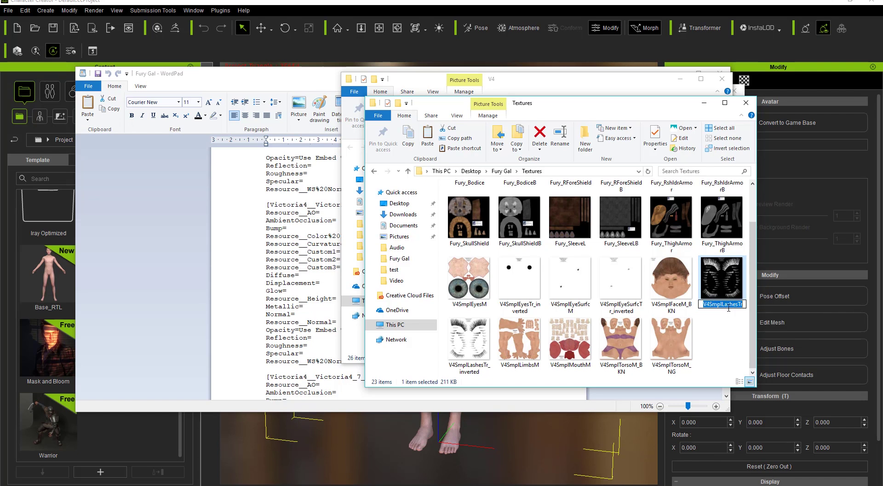
right_click(729, 307)
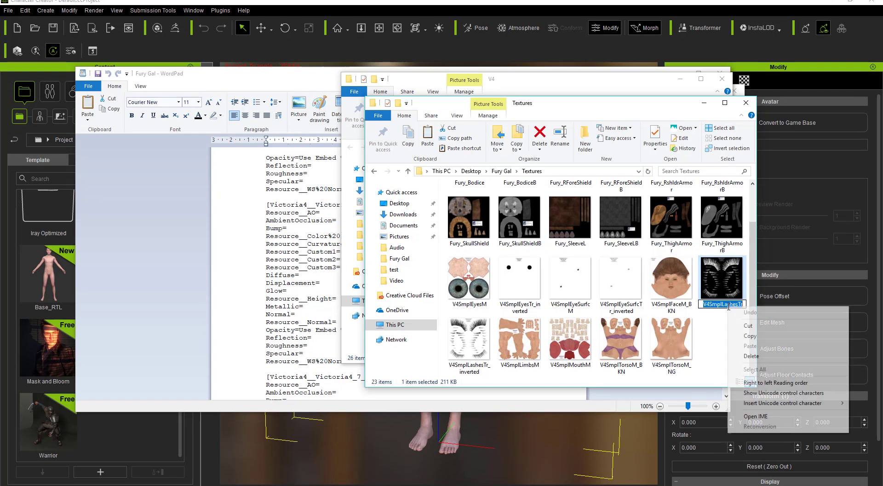
left_click(746, 339)
left_click(729, 290)
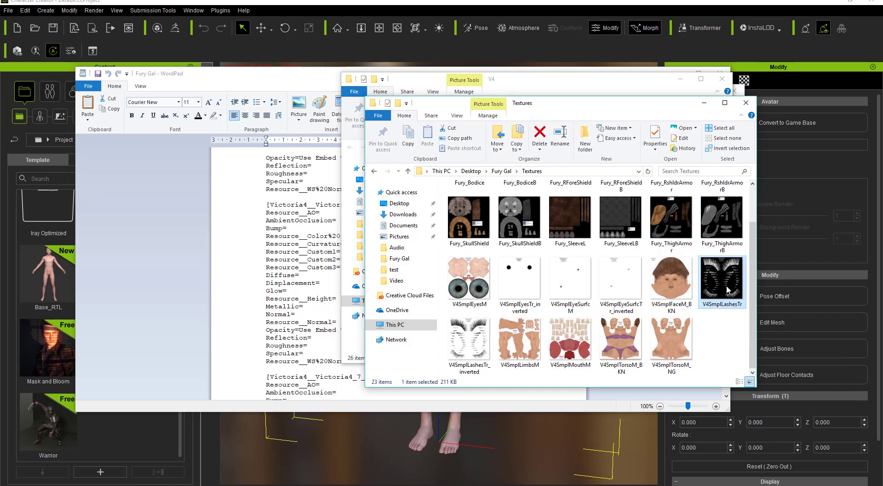
Step: In the Fury Gal INI file, set the Eyelash section's Opacity to V4SmplLashesTr.jpg, save the file and close it
left_click(258, 83)
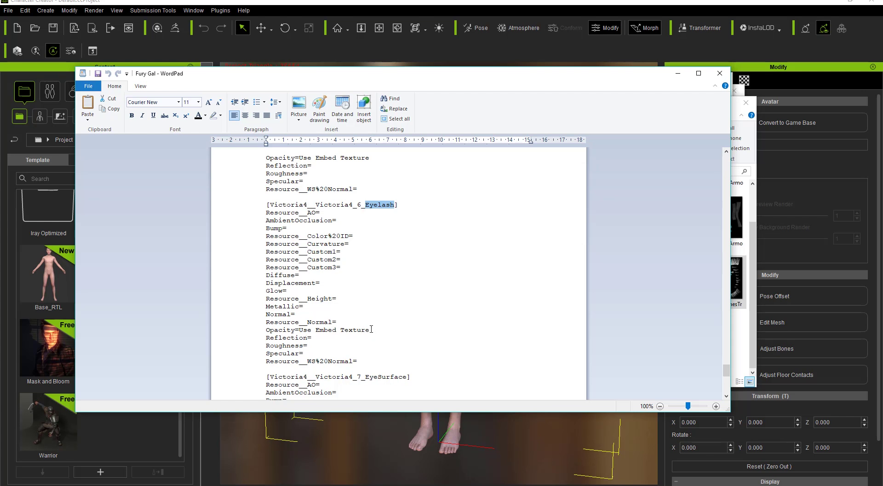
left_click_drag(369, 330, 307, 332)
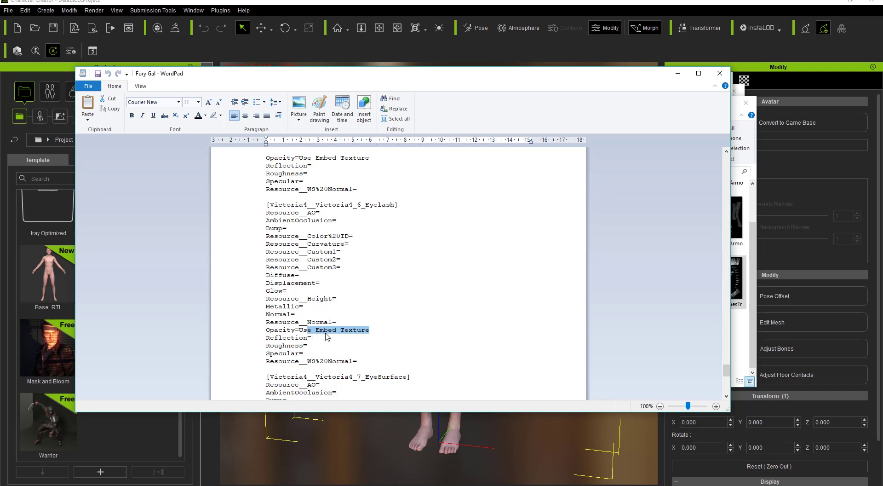
key("Delete")
key("ctrl+v")
type(".jp")
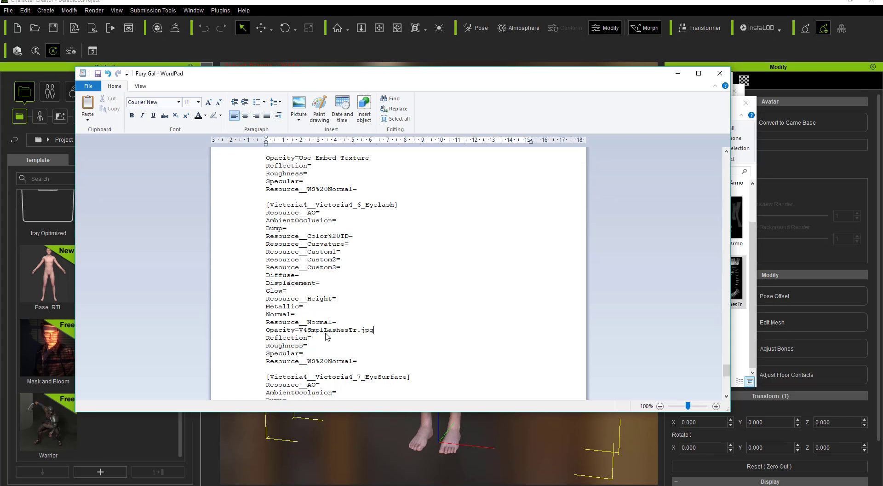
left_click(98, 74)
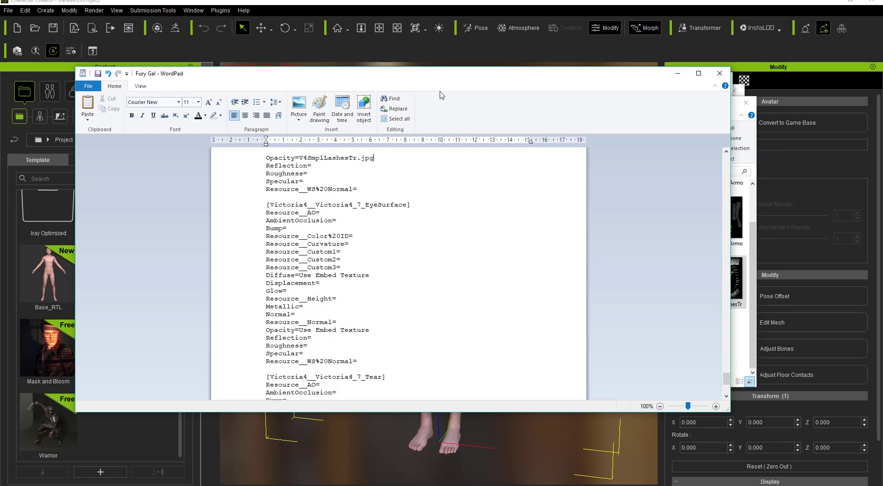
left_click(721, 74)
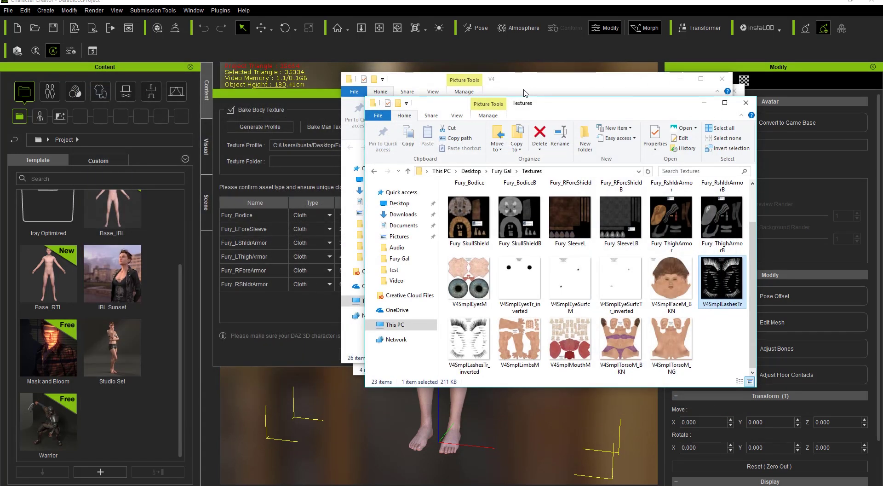
Step: Back in Character Creator, set the texture folder to Desktop's Fury Gal/Textures and run the character import
left_click(272, 104)
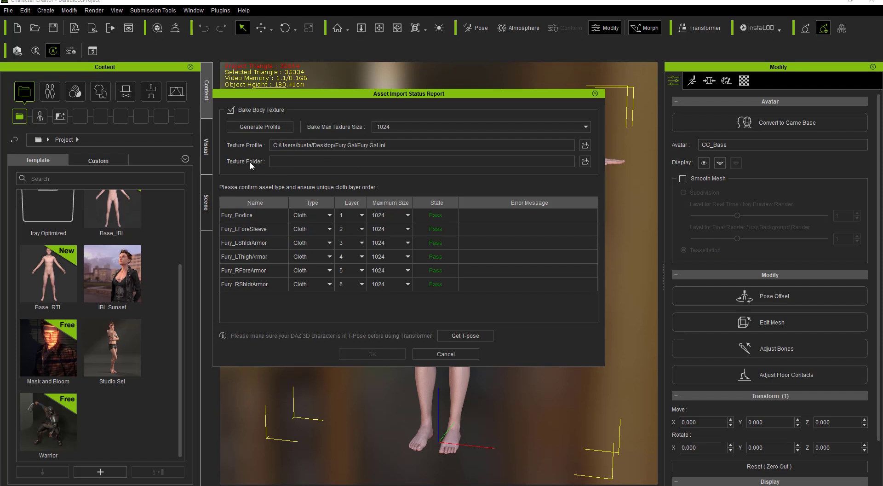
left_click(585, 163)
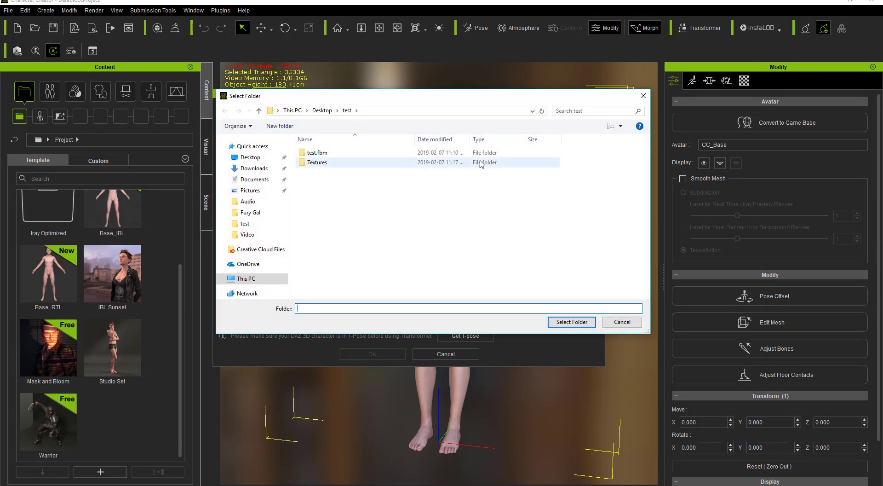
left_click(250, 157)
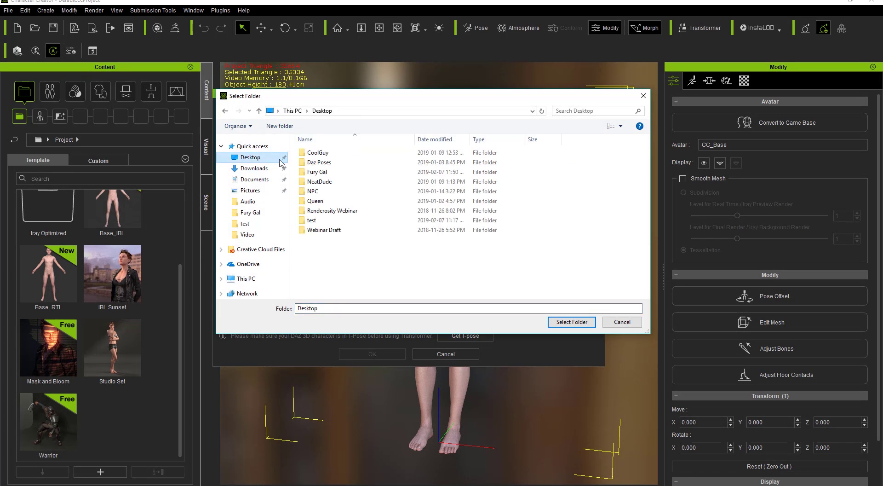
double_click(331, 173)
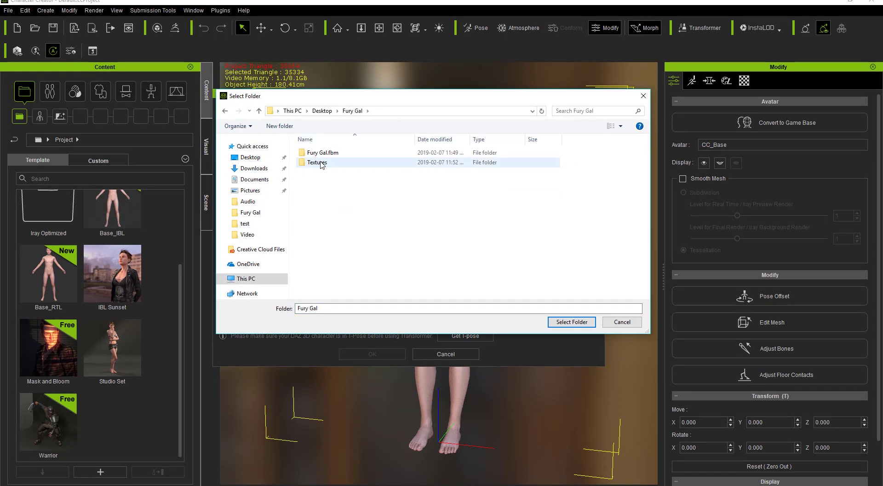
left_click(317, 166)
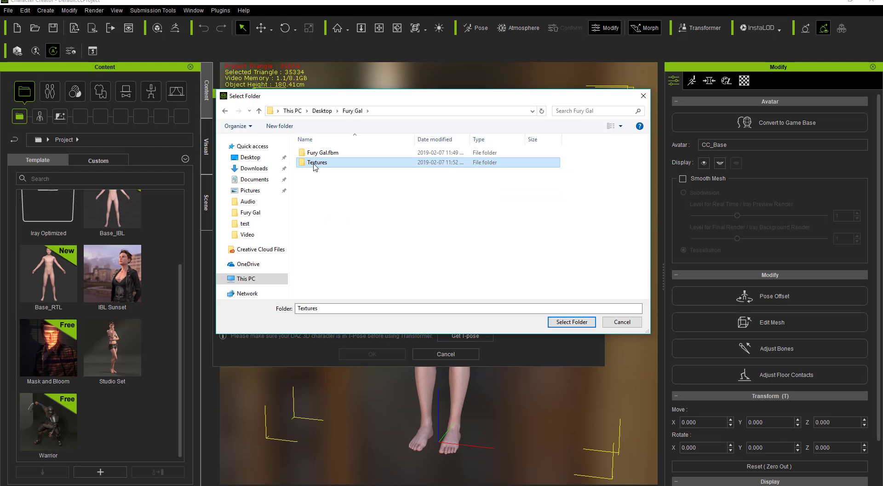
left_click(576, 323)
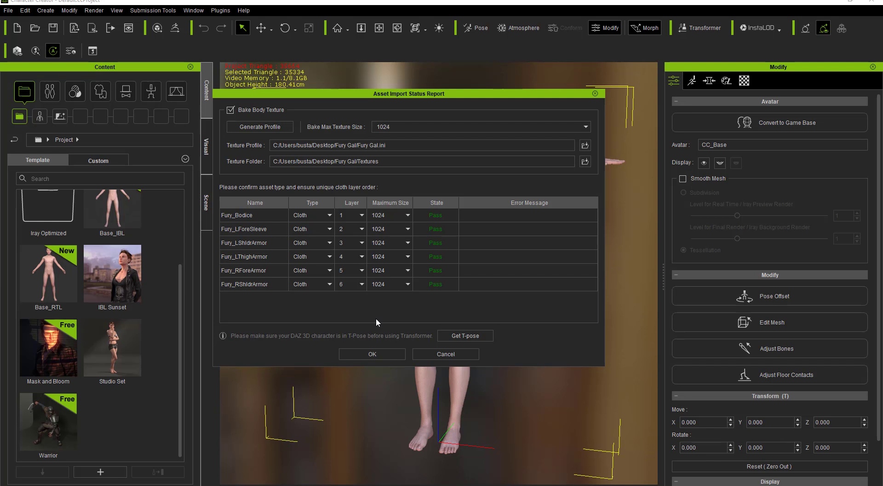
left_click(378, 352)
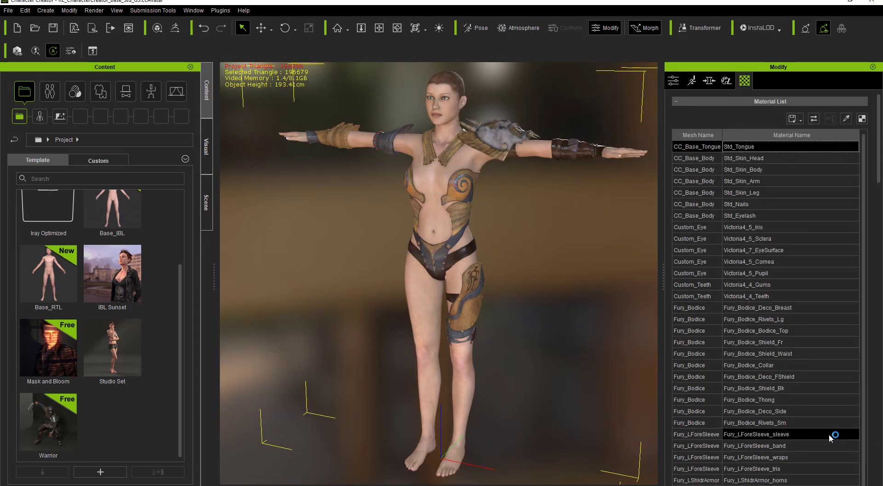
Step: Examine the imported character's face, bodice and shoulder armor up close from several angles
middle_click_drag(486, 155, 476, 246)
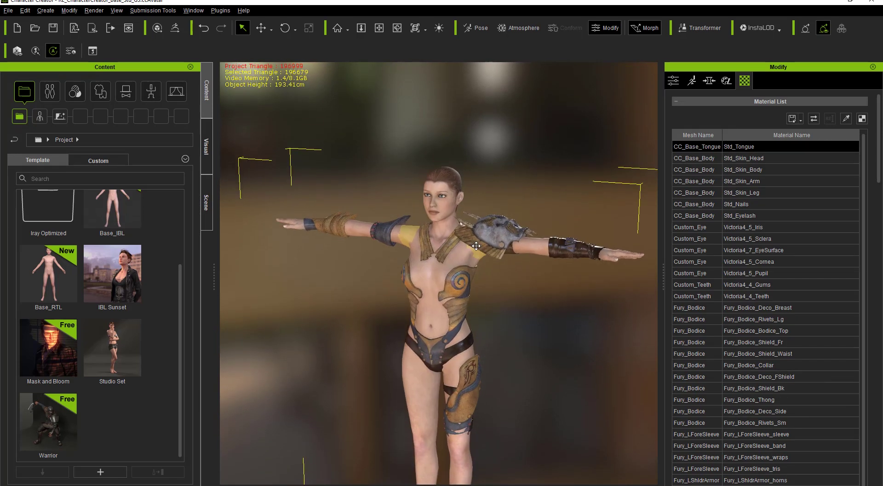
scroll(436, 140, "up", 5)
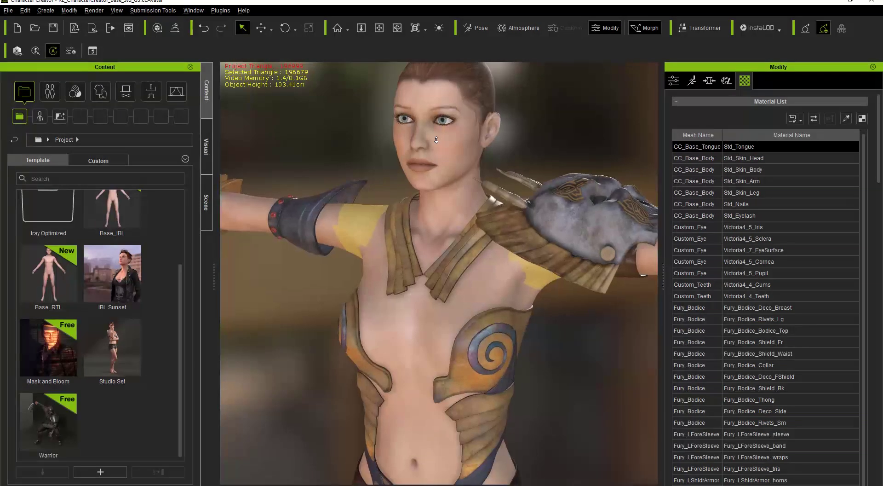
scroll(436, 140, "up", 5)
right_click_drag(426, 182, 427, 316)
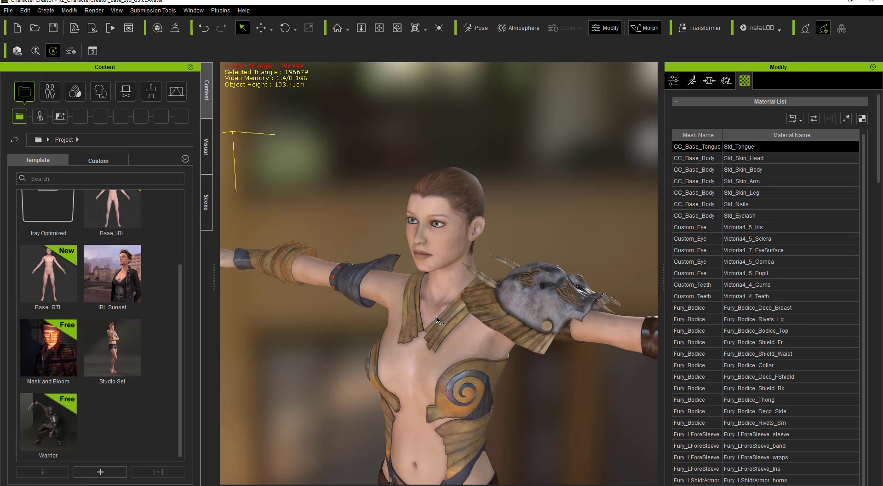
middle_click_drag(433, 317, 488, 315)
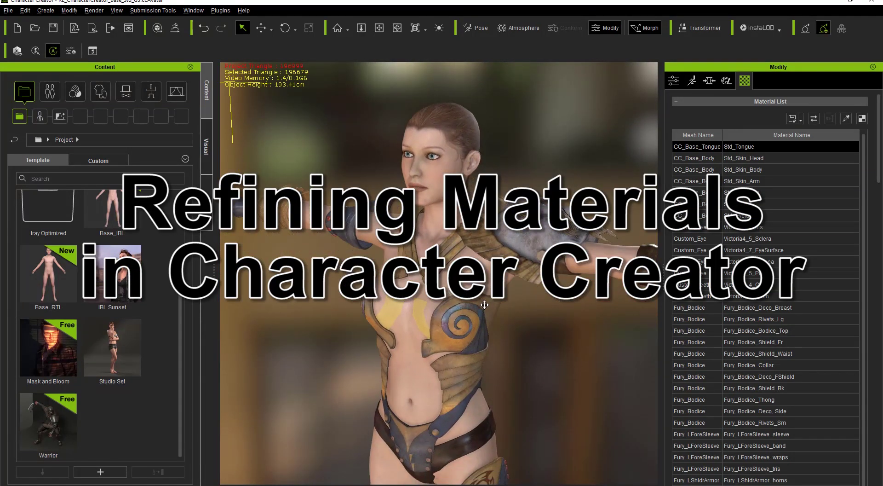
right_click_drag(488, 315, 547, 297)
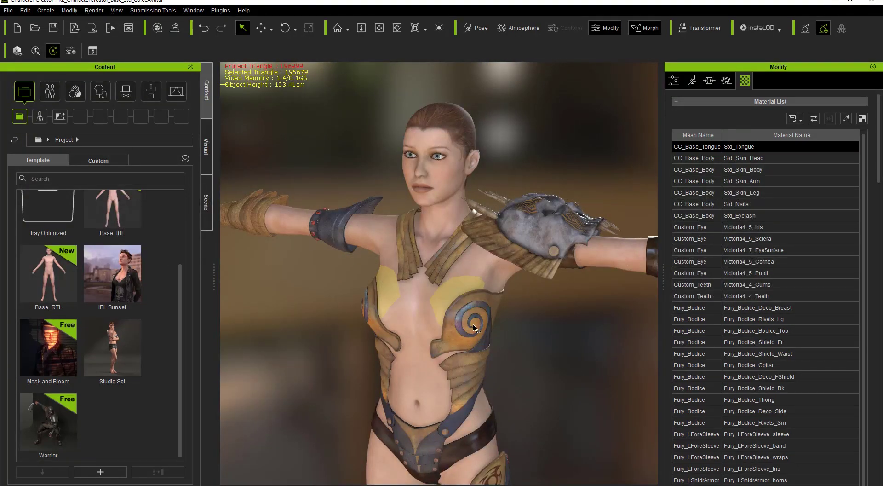
scroll(469, 298, "up", 5)
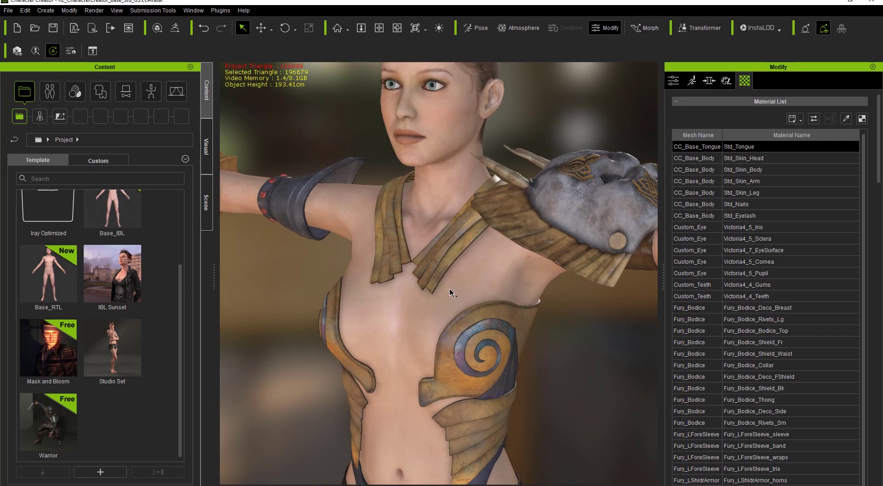
right_click_drag(573, 350, 539, 351)
middle_click_drag(539, 356, 535, 335)
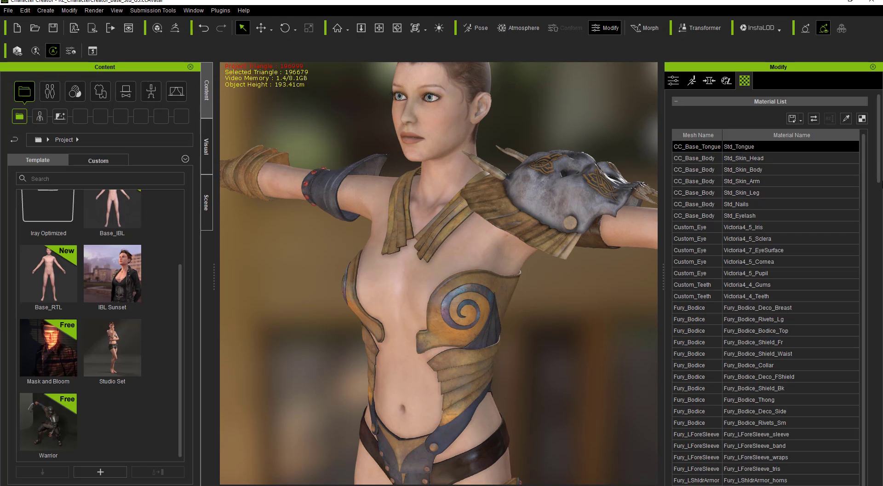
Step: Examine the texture channels of the left shoulder armor materials, including Fury_LShldrArmor_band and Fury_LShldrArmor_Teeth
left_click_drag(882, 172, 882, 233)
left_click(777, 193)
left_click(778, 205)
left_click(782, 225)
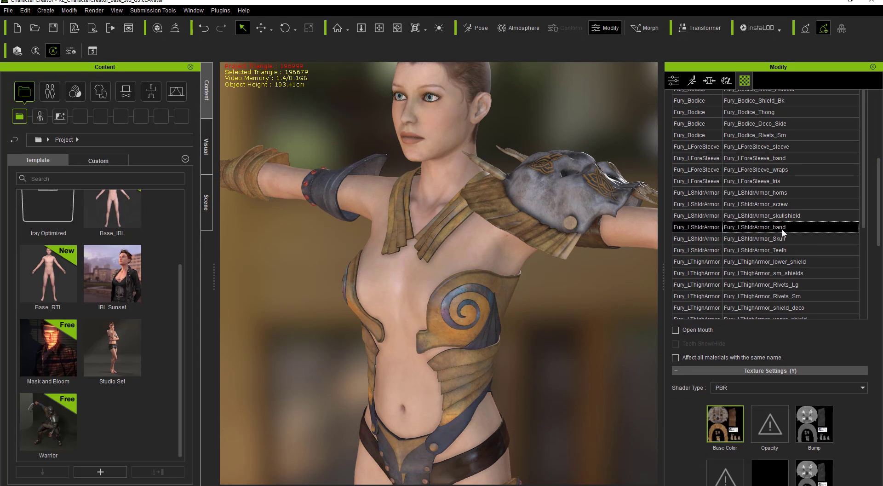
scroll(861, 421, "down", 3)
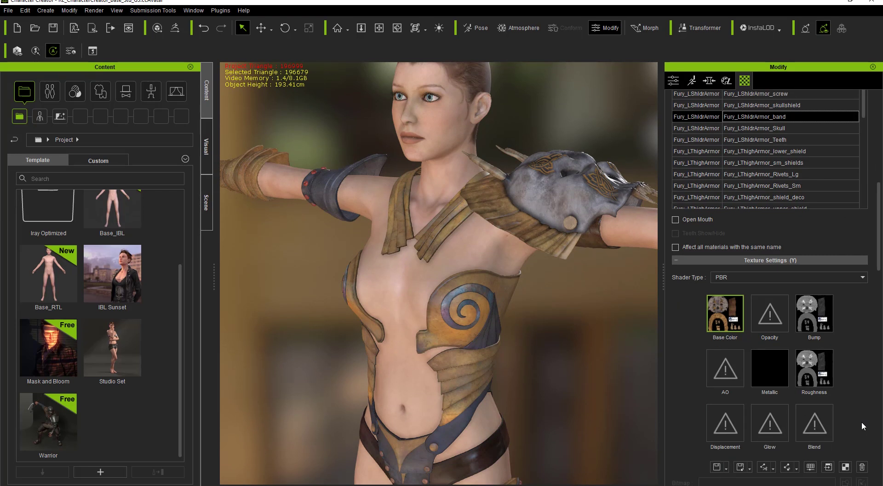
left_click(782, 167)
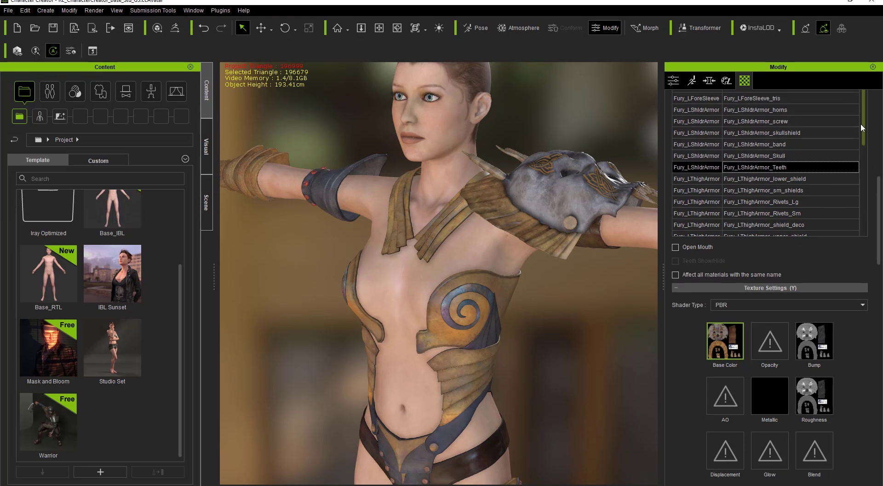
scroll(865, 101, "down", 3)
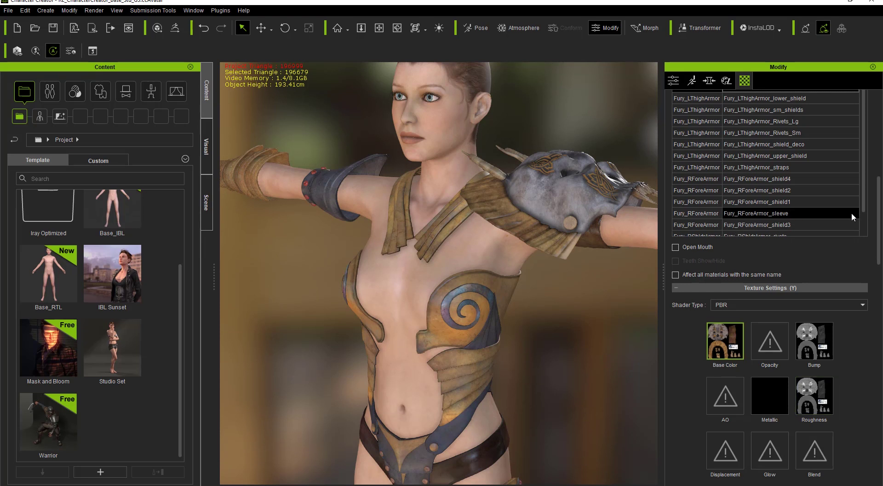
left_click_drag(863, 208, 866, 157)
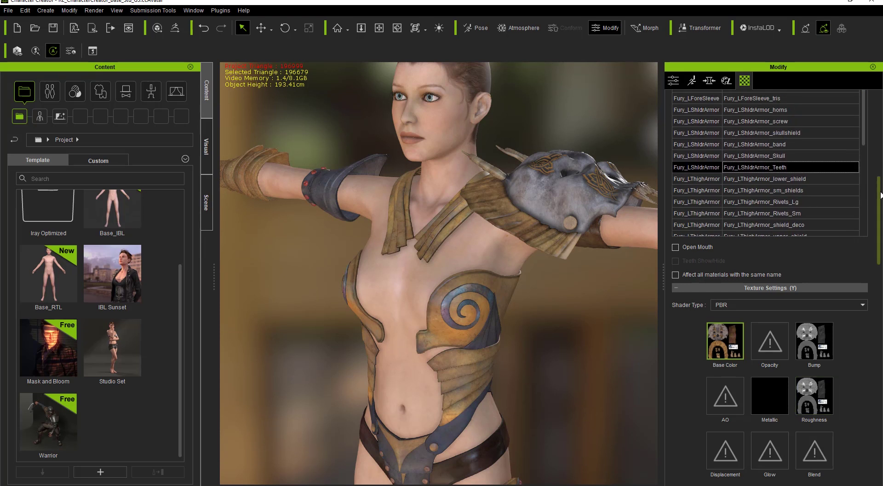
Step: Select every material in the list, from Std_Tongue to Fury_RShldrArmor_shield, and auto-link all material textures
scroll(880, 194, "up", 10)
left_click(793, 123)
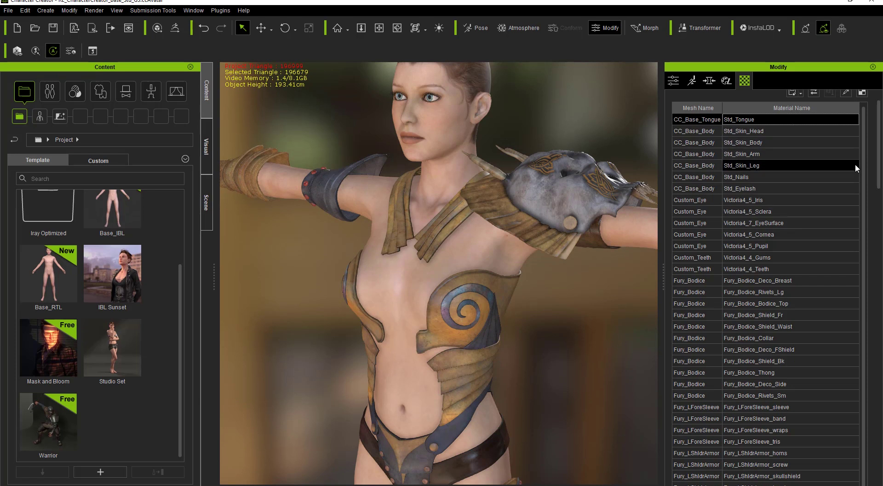
scroll(864, 158, "down", 3)
scroll(810, 320, "down", 6)
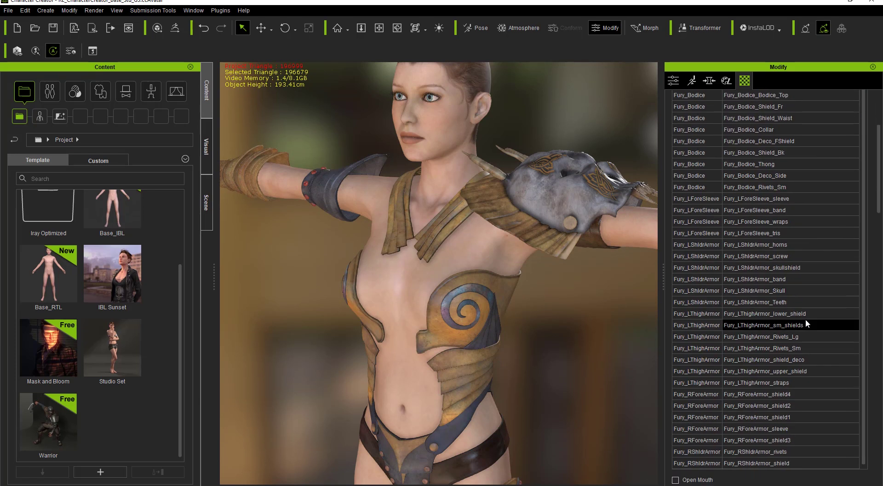
left_click(792, 345)
left_click(781, 381)
key("ctrl+a")
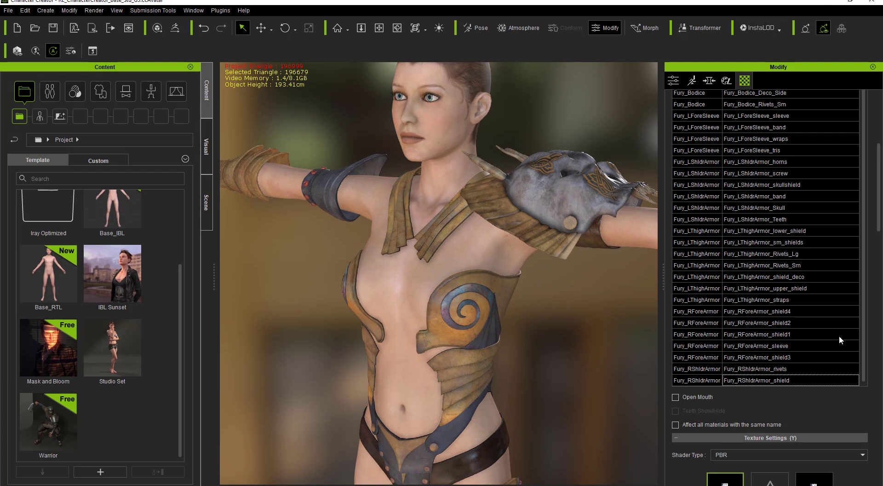
scroll(858, 239, "up", 3)
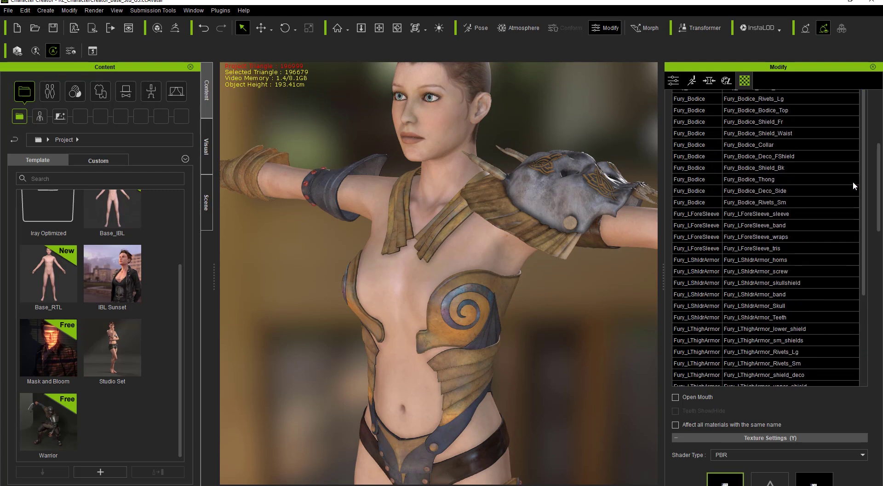
left_click_drag(880, 188, 880, 262)
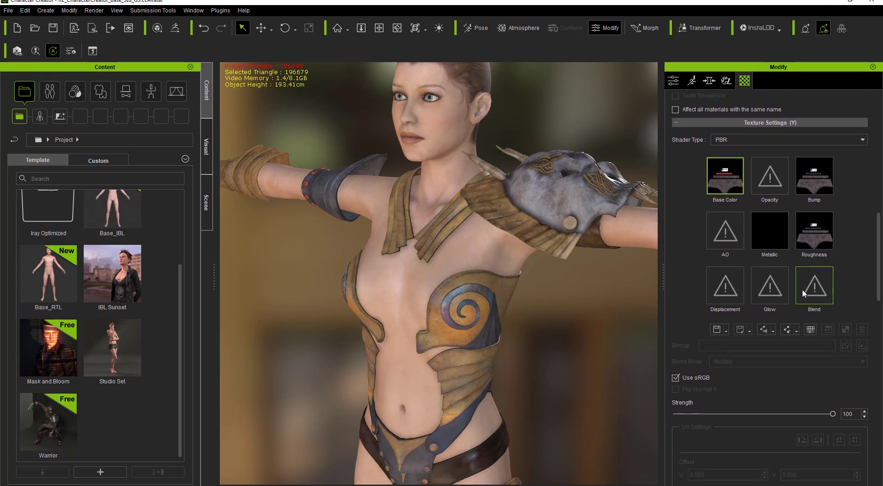
left_click(796, 330)
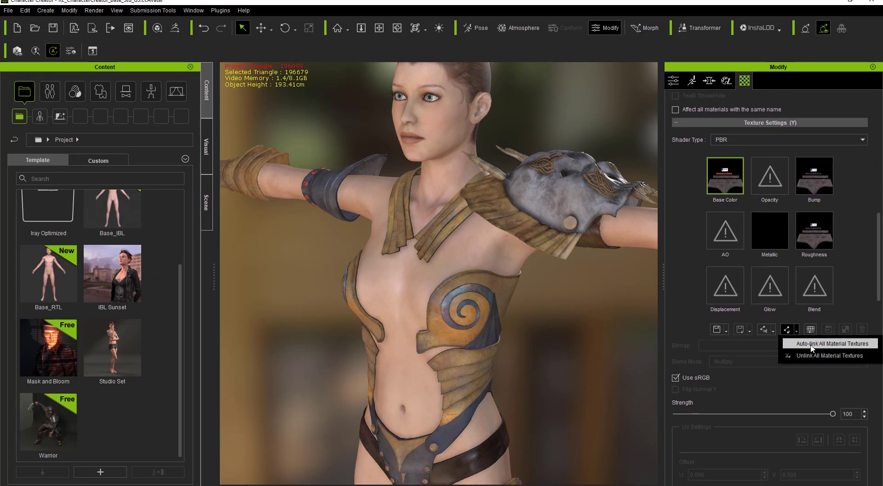
left_click(812, 345)
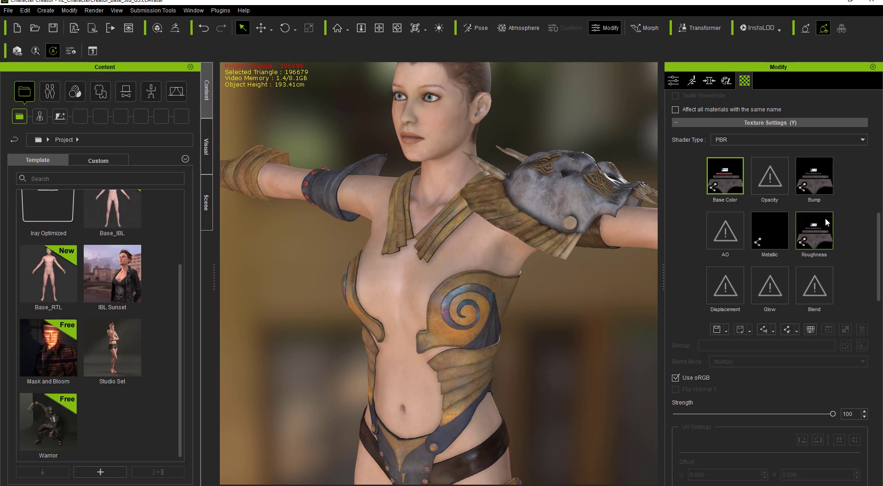
Step: Go through the armor materials one by one down to Fury_RShldrArmor_shield, checking which of their texture channels are linked
left_click_drag(880, 256, 880, 235)
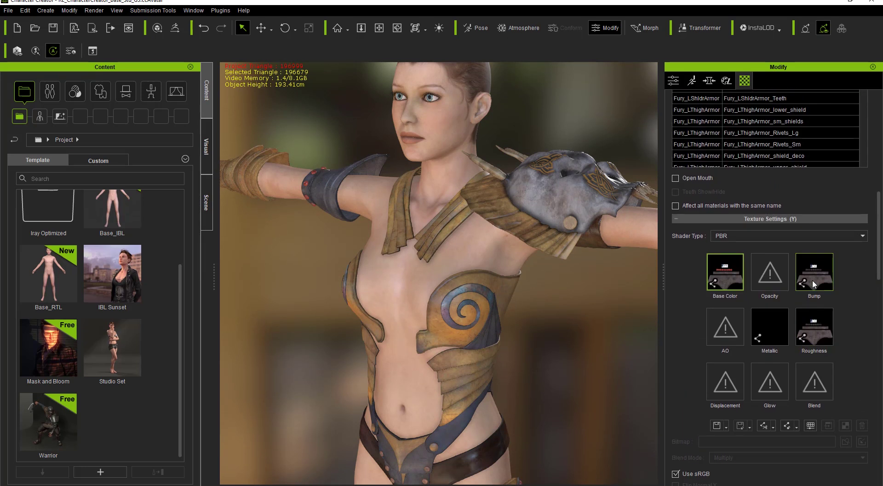
left_click(774, 157)
key("Down")
key("Down")
key("Down")
key("Down")
key("Down")
key("Down")
key("Down")
key("Down")
key("Down")
key("Down")
key("Down")
key("Down")
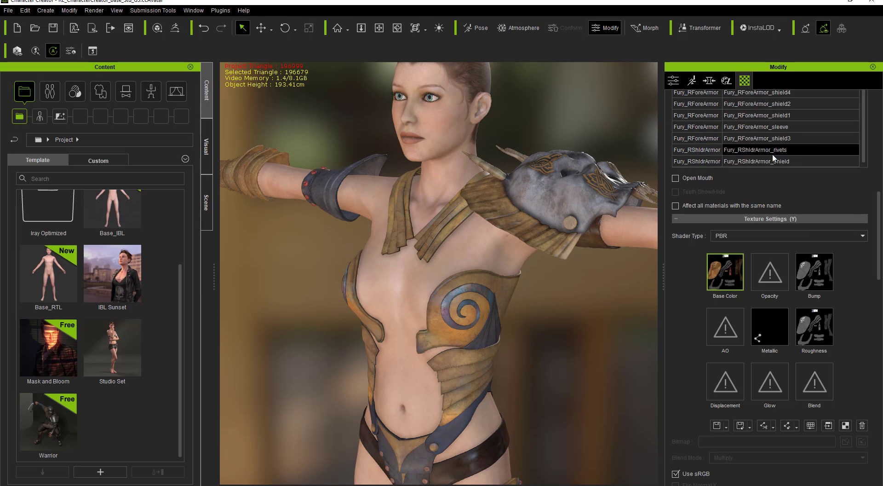
scroll(777, 158, "down", 1)
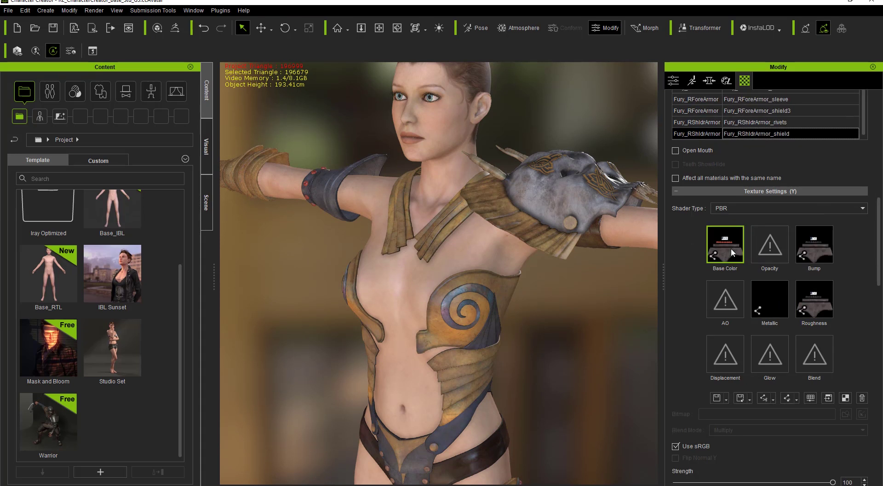
Step: Set the Roughness map's brightness to -30 for the four skin materials, Std_Skin_Head through Std_Skin_Leg
left_click_drag(881, 212, 882, 119)
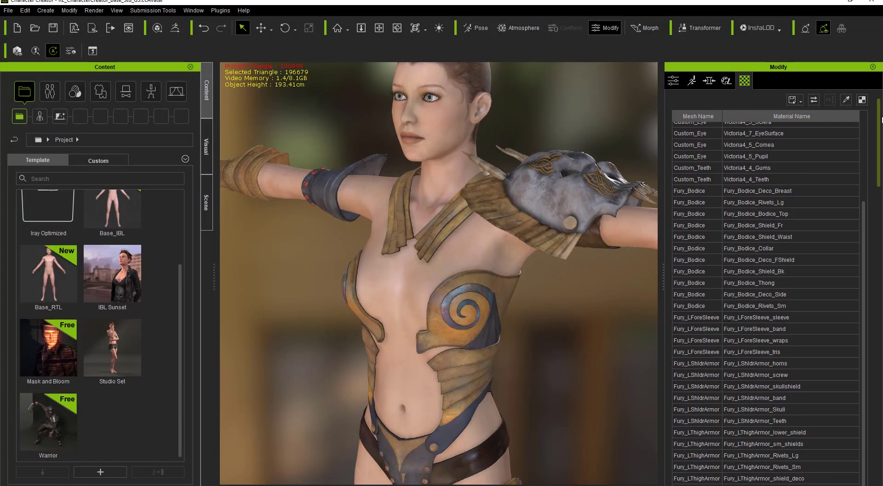
left_click_drag(868, 208, 835, 127)
left_click(745, 139)
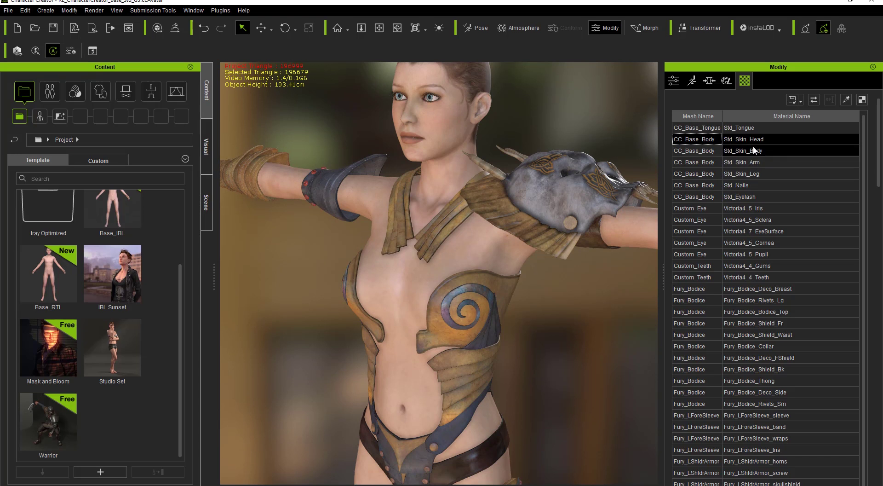
left_click(755, 173, "shift")
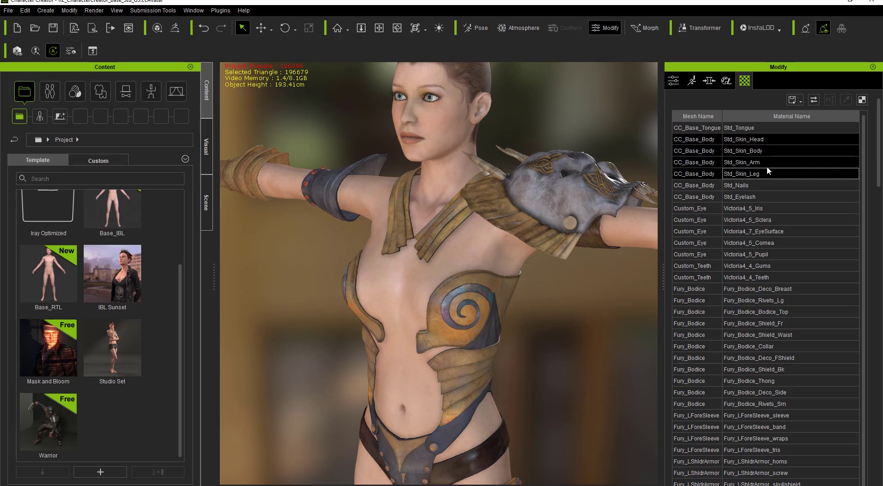
left_click_drag(881, 153, 879, 259)
left_click(817, 282)
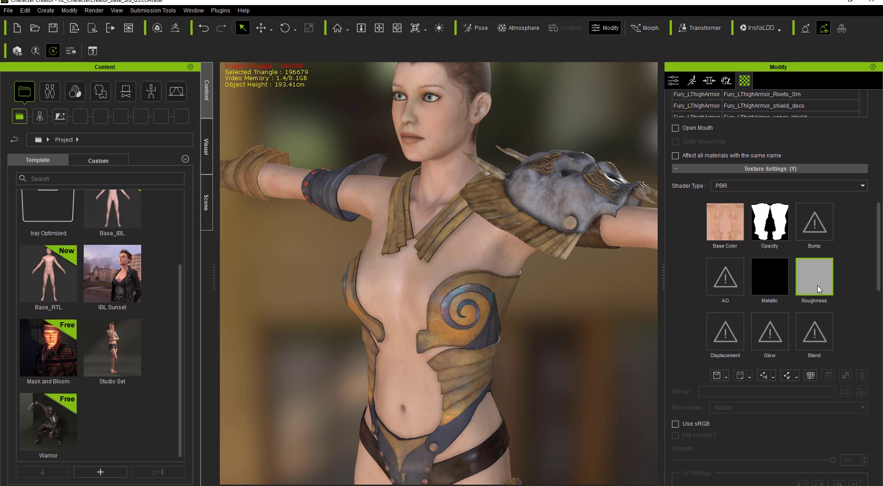
scroll(564, 262, "up", 5)
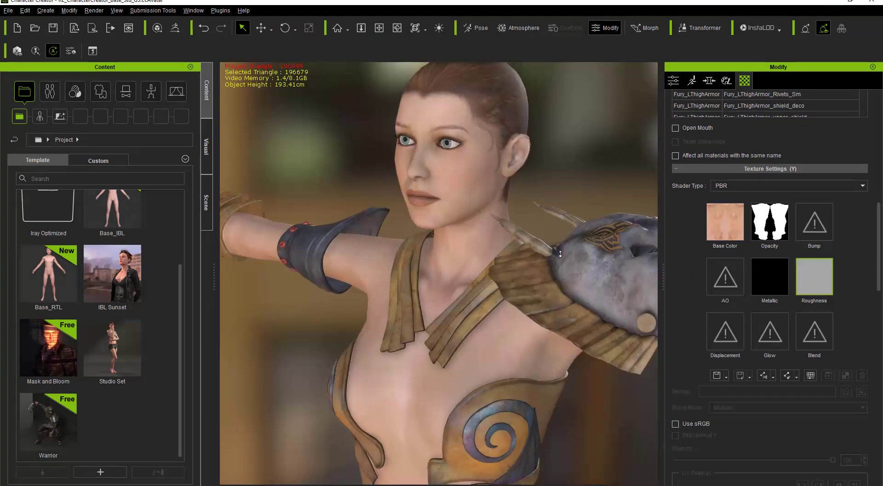
right_click_drag(560, 254, 566, 277)
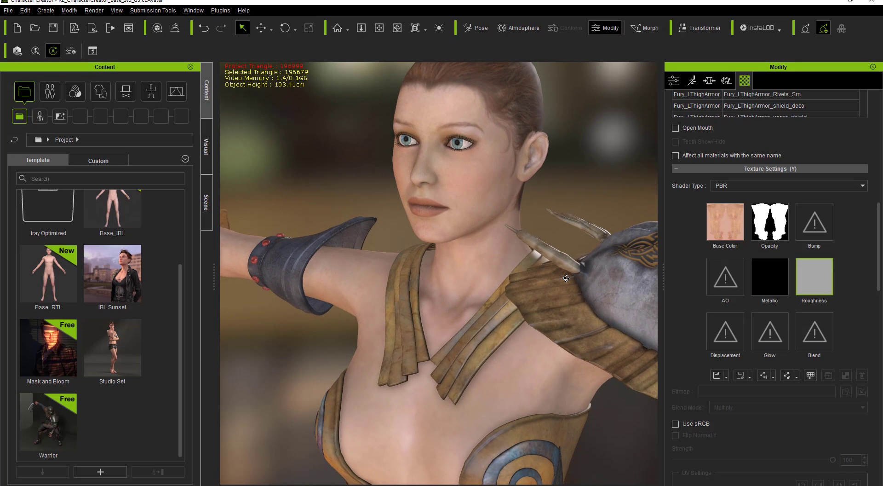
left_click(812, 375)
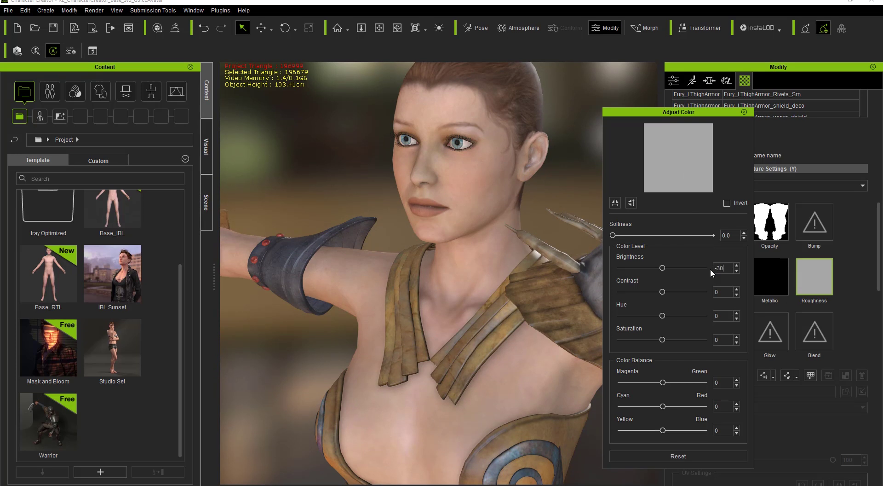
key("Return")
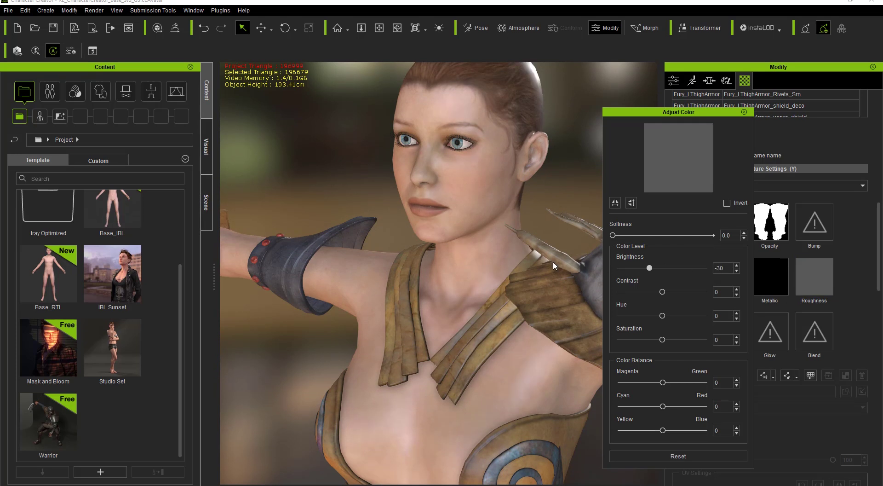
Step: Check the skin's shine on the face and chest from several angles and close the color adjustment
right_click_drag(511, 335, 467, 349)
scroll(470, 251, "up", 2)
middle_click_drag(494, 236, 478, 259)
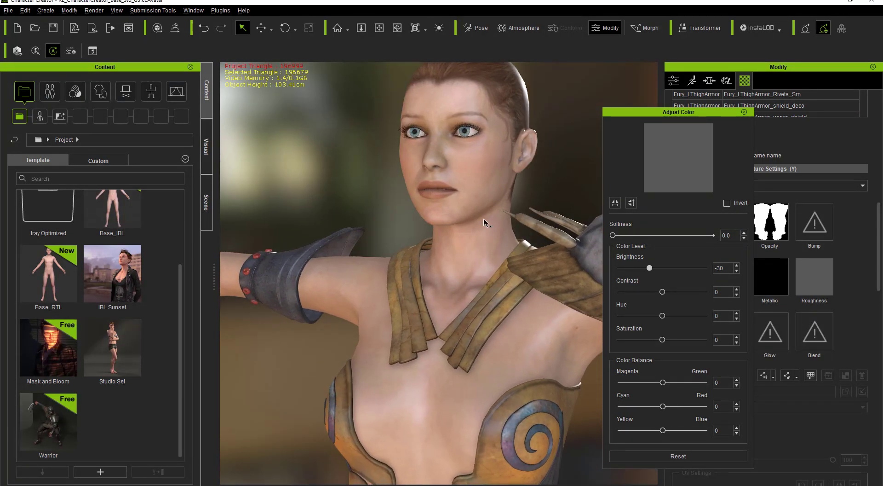
right_click_drag(479, 259, 405, 193)
right_click_drag(411, 251, 529, 250)
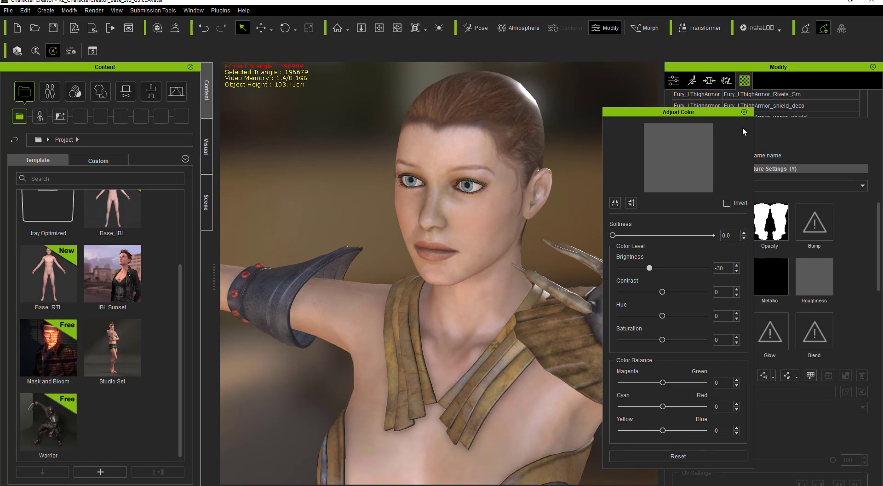
left_click(745, 112)
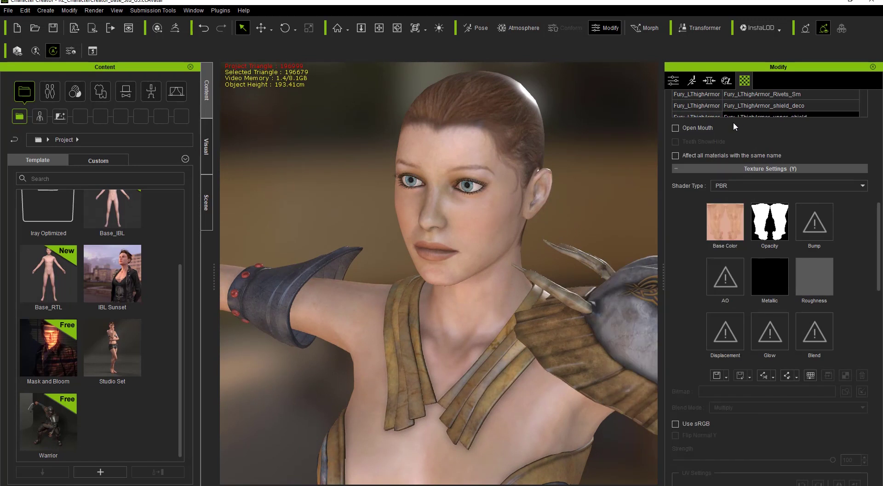
Step: Pick the skull material of the left shoulder armor, Fury_LShldrArmor_Skull, and set its Roughness map's brightness to -30
right_click_drag(580, 346, 459, 261)
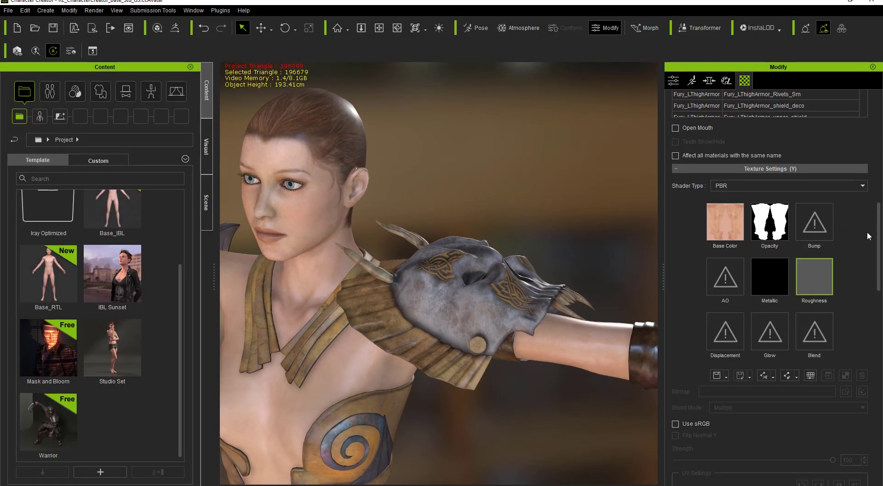
left_click_drag(880, 219, 882, 132)
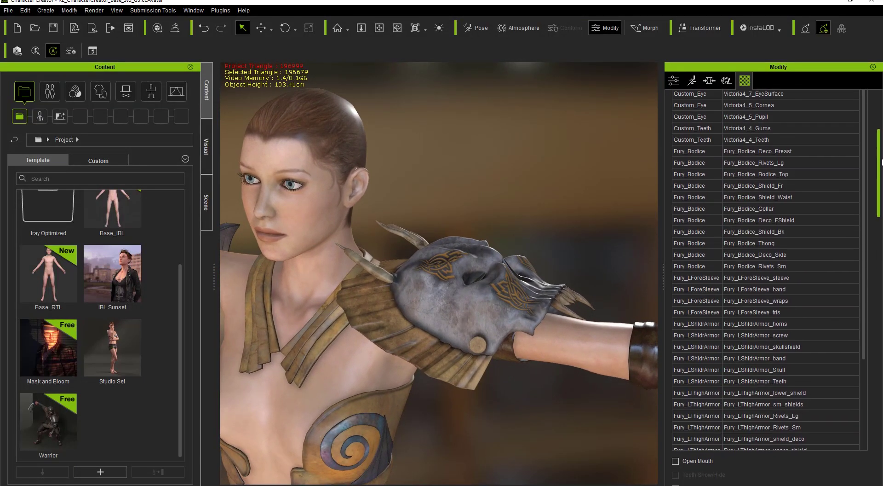
left_click(506, 289)
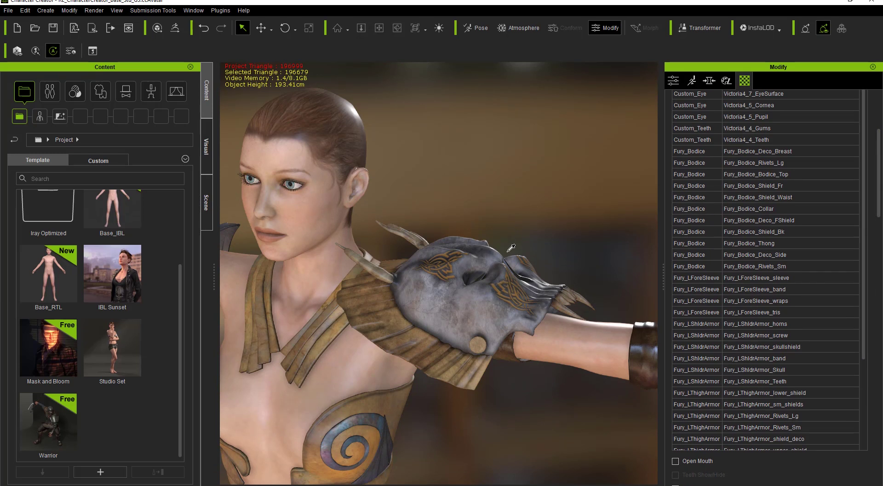
left_click(489, 292)
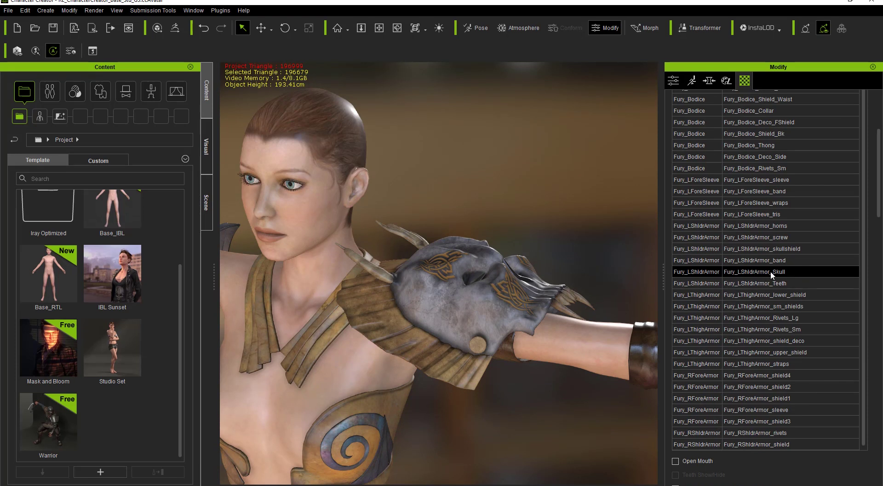
left_click_drag(879, 211, 880, 281)
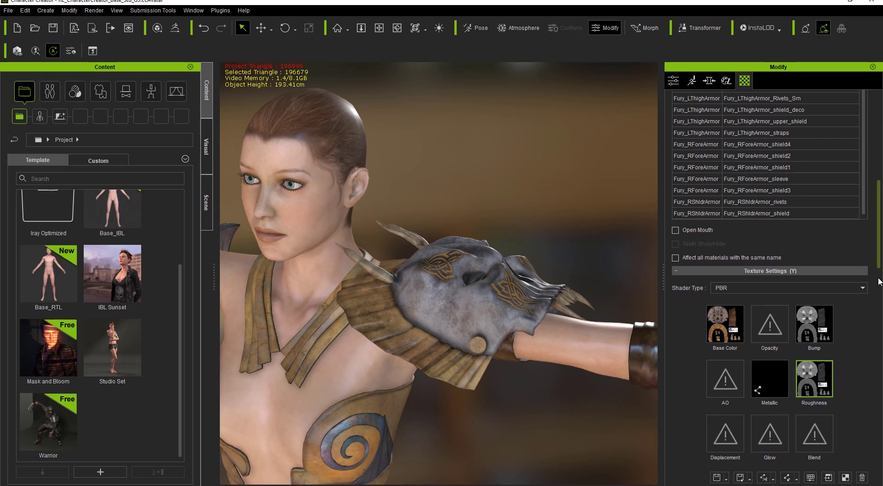
left_click(812, 479)
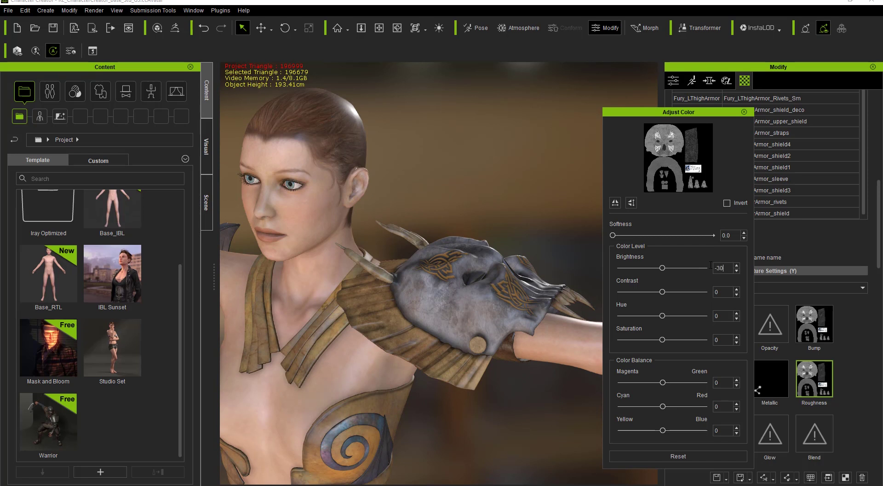
key("Return")
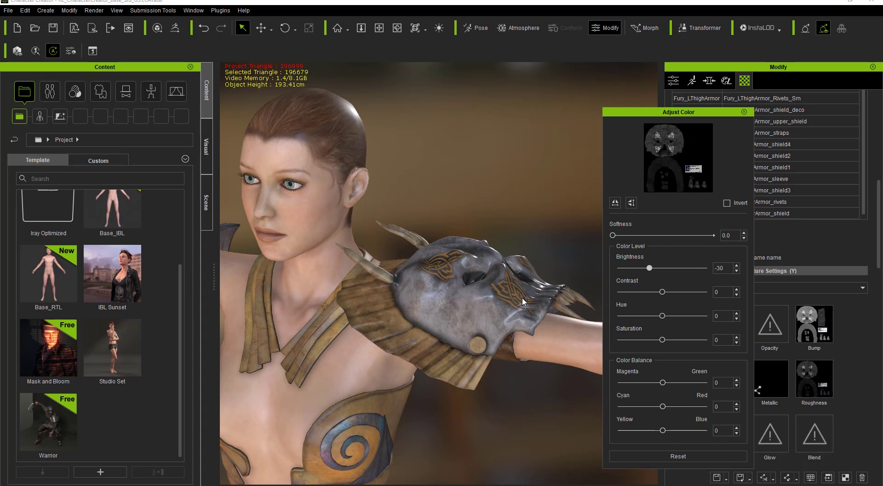
right_click_drag(485, 294, 440, 335)
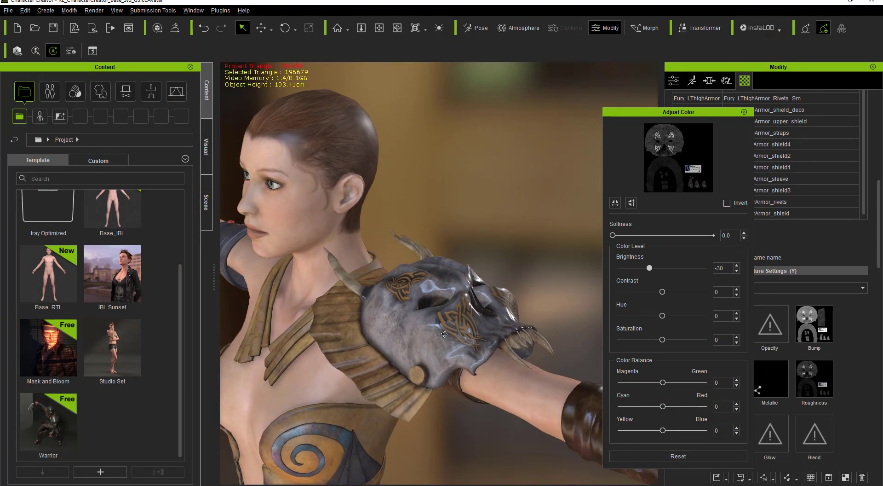
Step: Set the brightness of the shoulder skull's Roughness map to -10 and check its shine from another angle
double_click(720, 268)
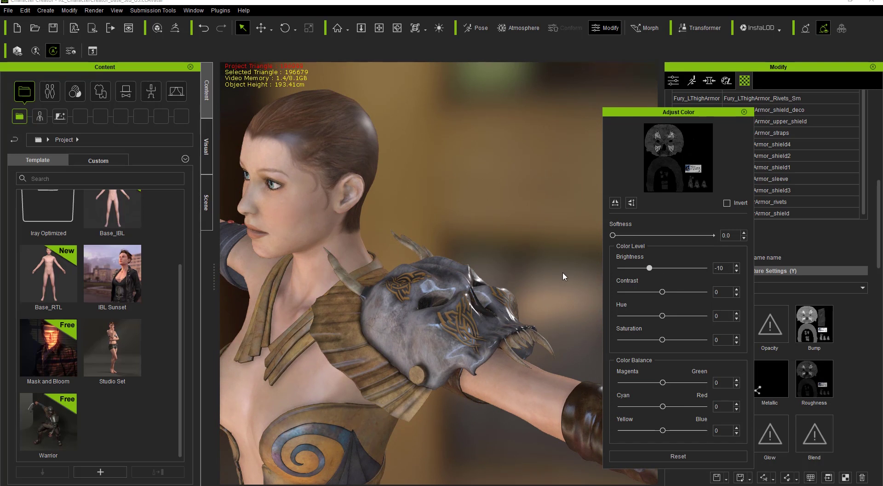
type("-10")
key("Return")
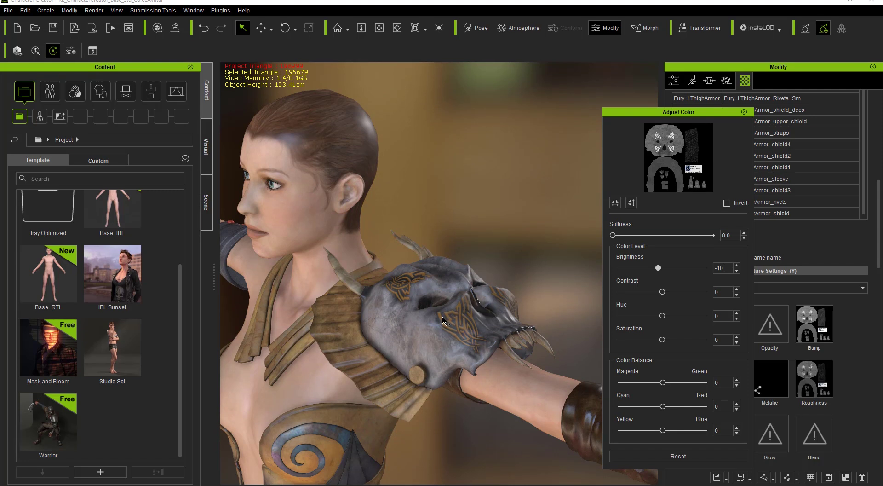
right_click_drag(445, 319, 518, 322)
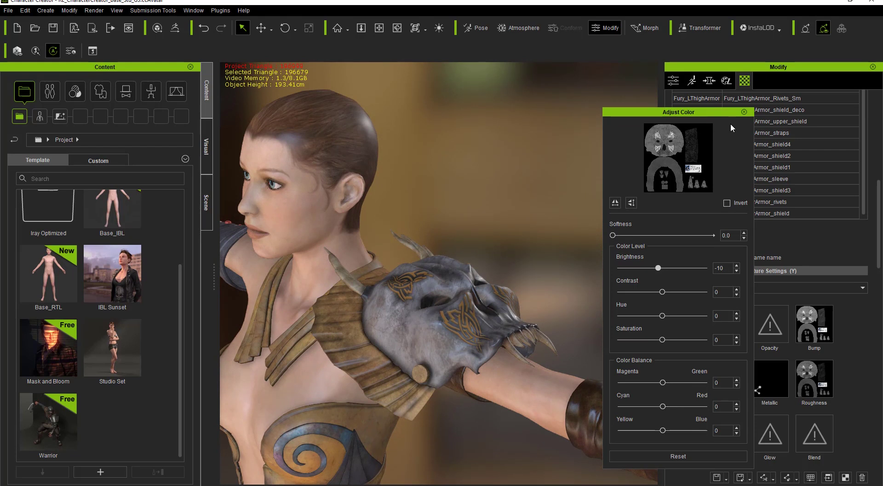
Step: Pick the front bodice shield material, Fury_Bodice_Shield_Fr, and set its Roughness map's brightness to -30
middle_click_drag(423, 337, 456, 242)
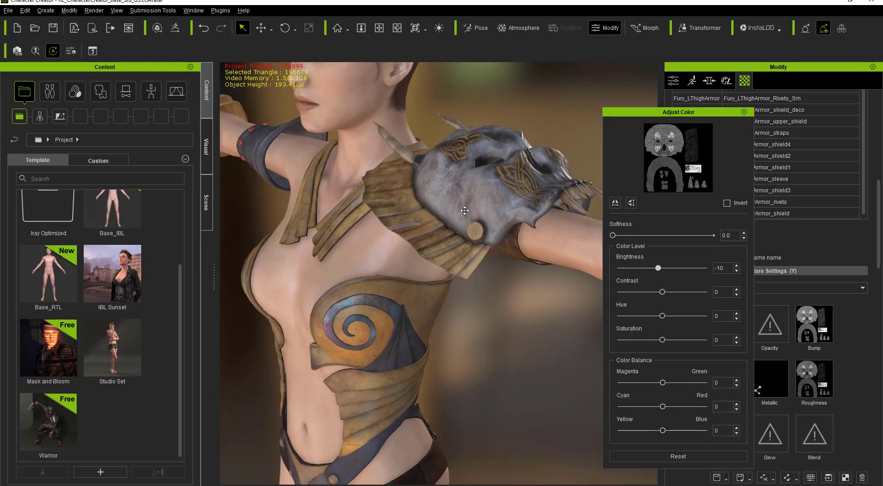
right_click_drag(407, 276, 490, 268)
left_click_drag(686, 118, 103, 114)
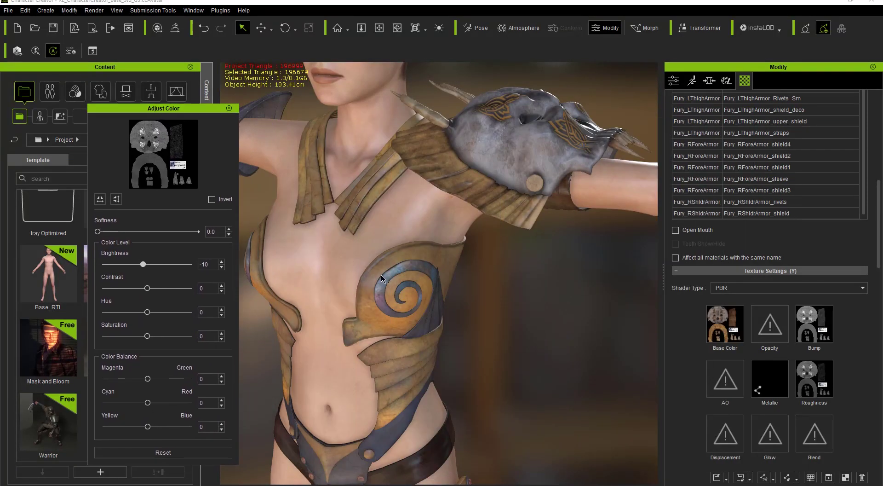
left_click(400, 276)
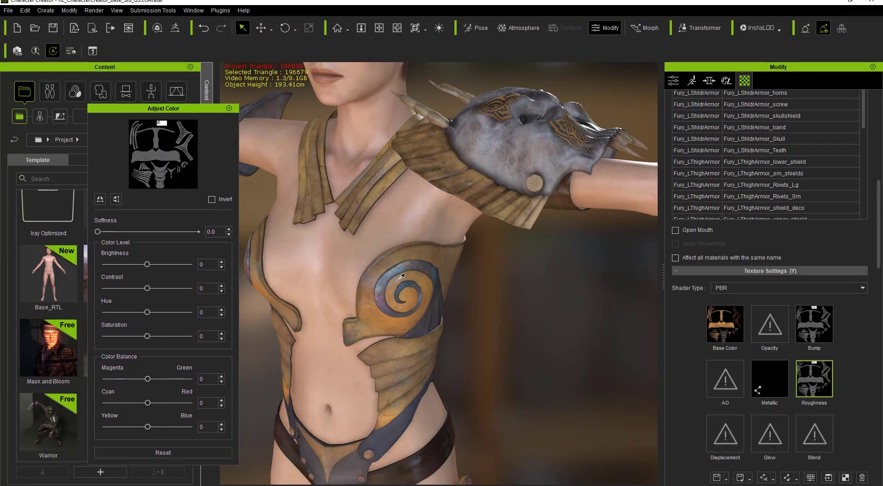
left_click_drag(881, 205, 865, 152)
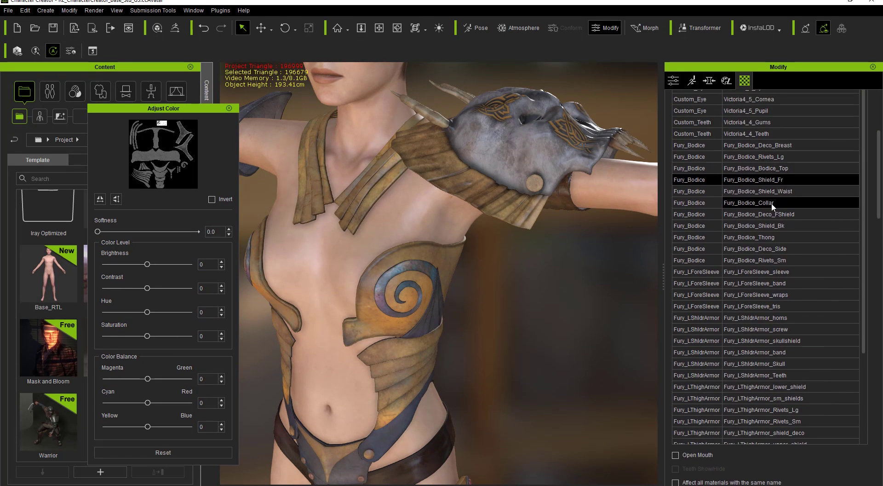
left_click_drag(881, 187, 881, 215)
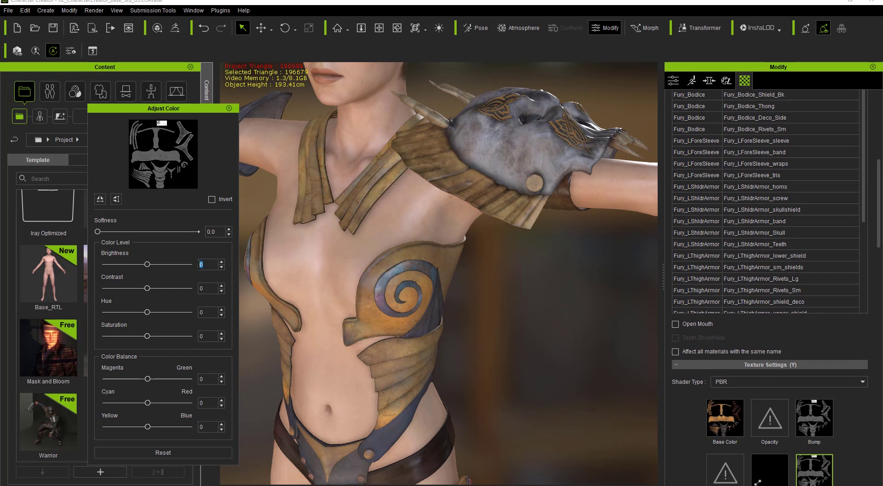
scroll(824, 289, "down", 5)
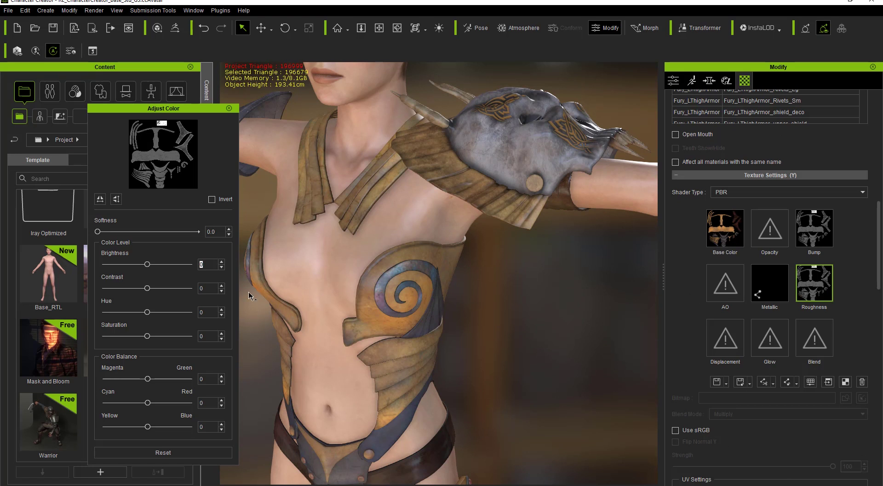
left_click(212, 265)
key("Return")
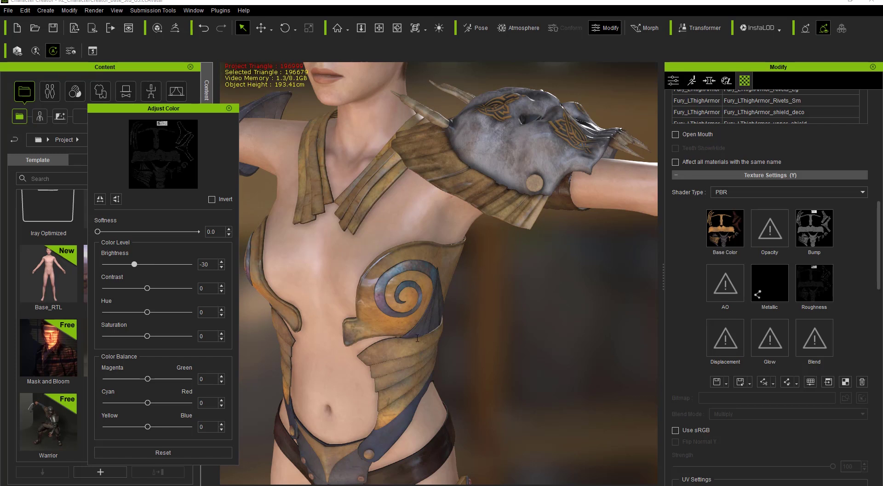
right_click_drag(444, 344, 410, 273)
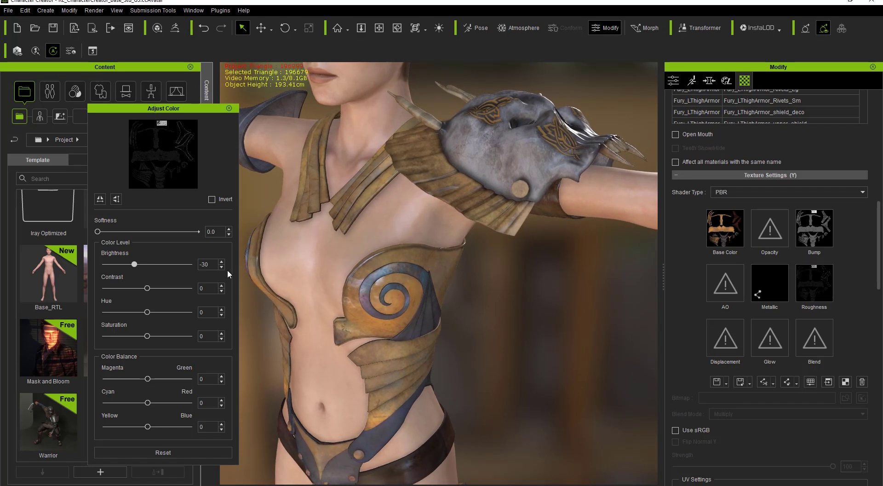
Step: Set the brightness of the bodice's Roughness map to -15, check the shine, and close the color adjustment
double_click(196, 263)
type("-15")
key("Return")
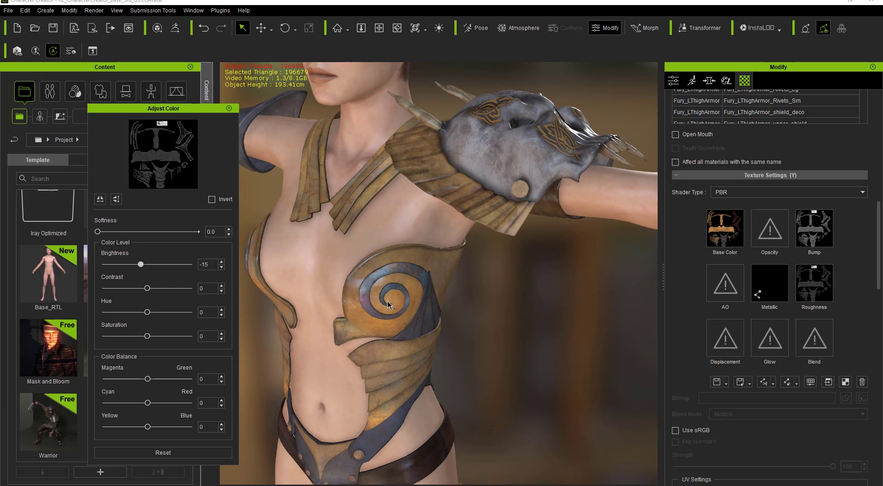
right_click_drag(411, 301, 440, 127)
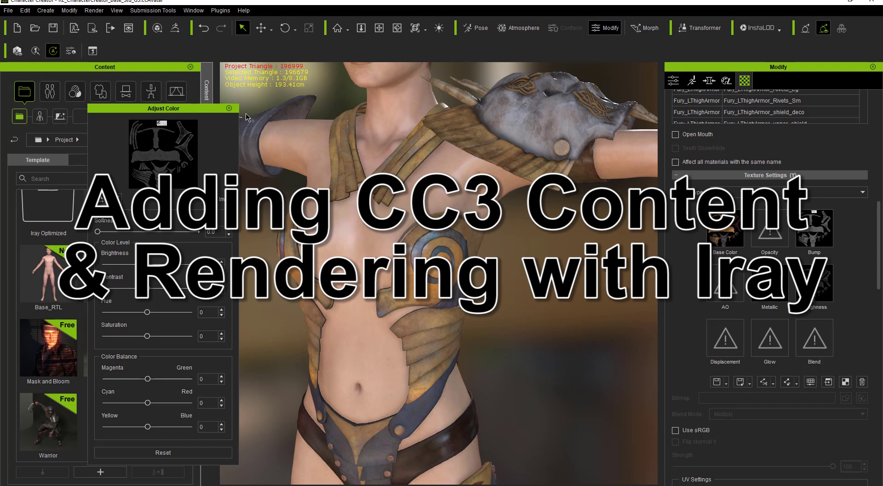
left_click(229, 108)
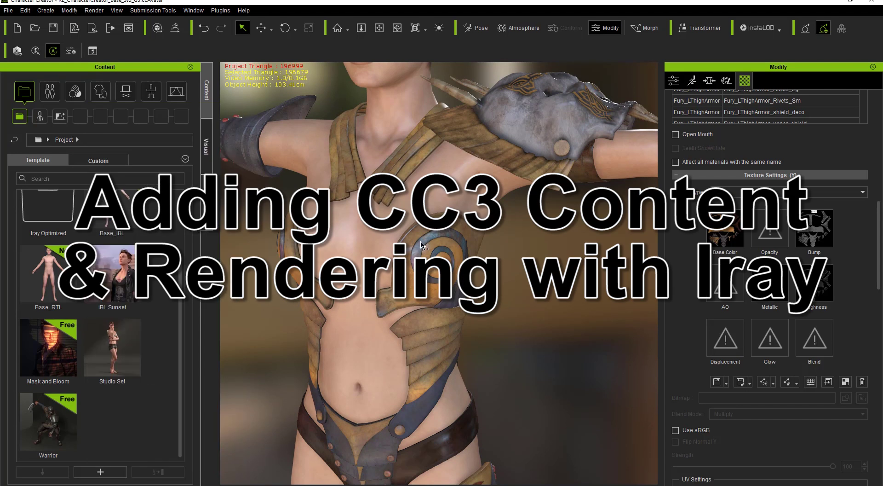
Step: Apply the Octavia hairstyle from the Conforming Hair Vol. 2 folder to the character
scroll(449, 332, "down", 5)
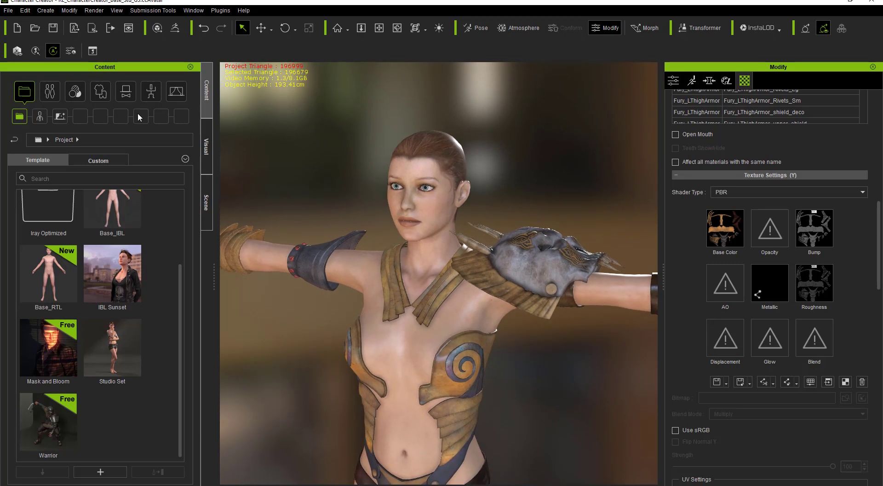
left_click(53, 98)
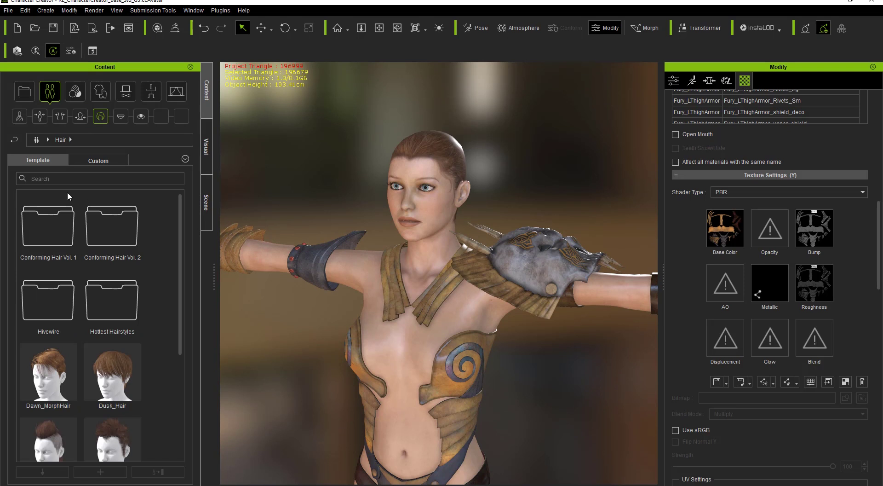
double_click(118, 237)
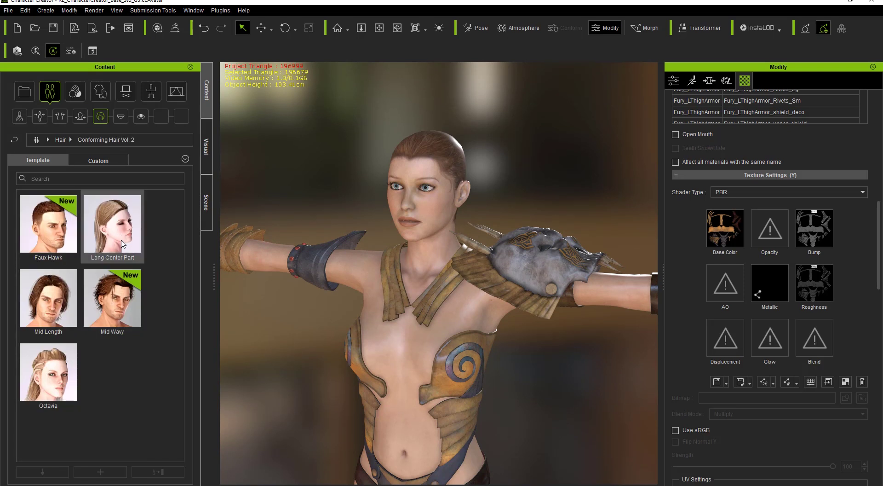
double_click(68, 376)
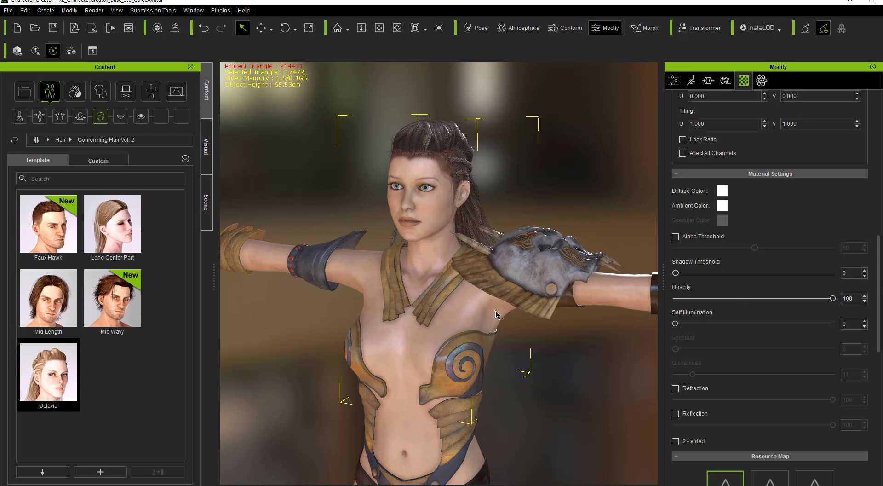
right_click_drag(535, 265, 557, 304)
right_click_drag(561, 361, 551, 290)
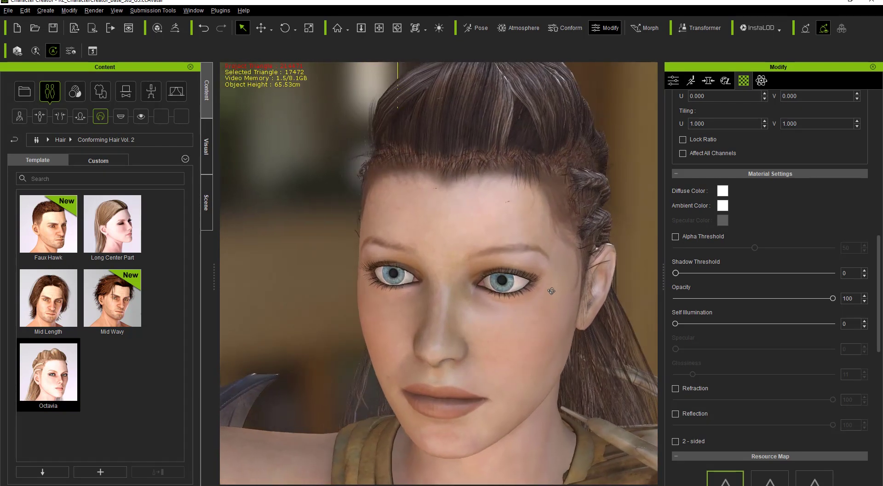
Step: Apply the Eyes_02 preset from the eye content library to the character
middle_click_drag(551, 291, 536, 279)
left_click(146, 117)
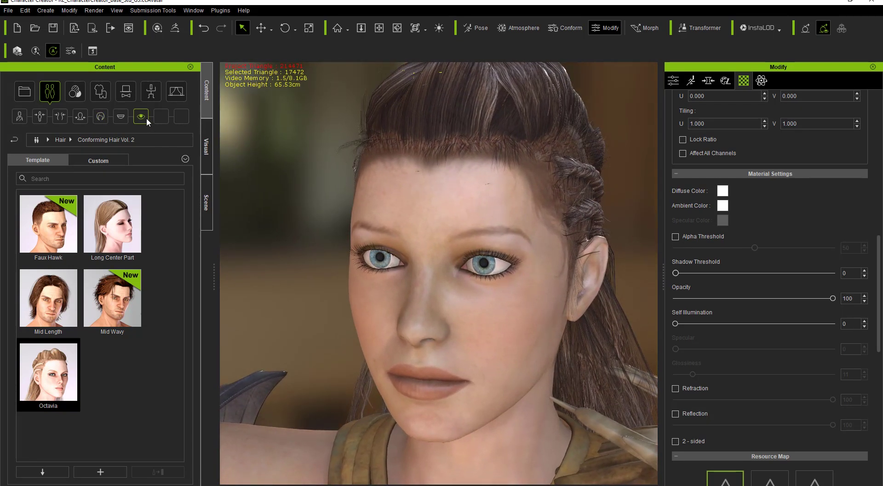
left_click_drag(182, 228, 181, 275)
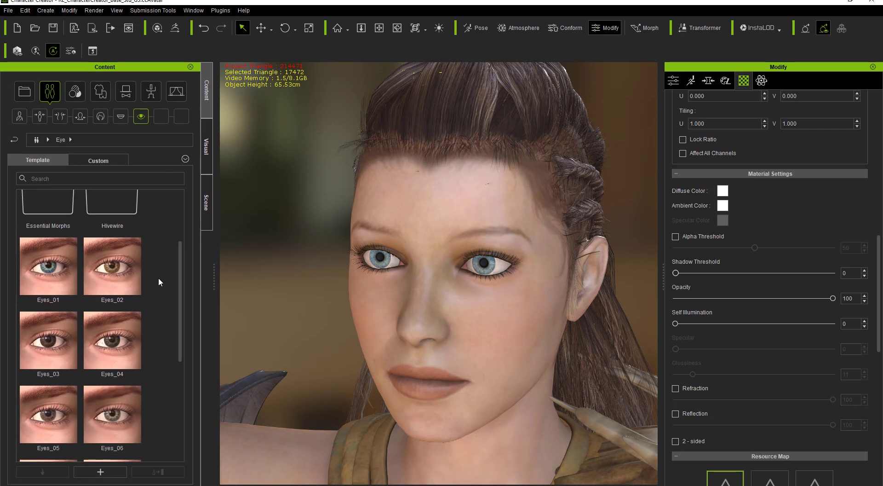
double_click(121, 278)
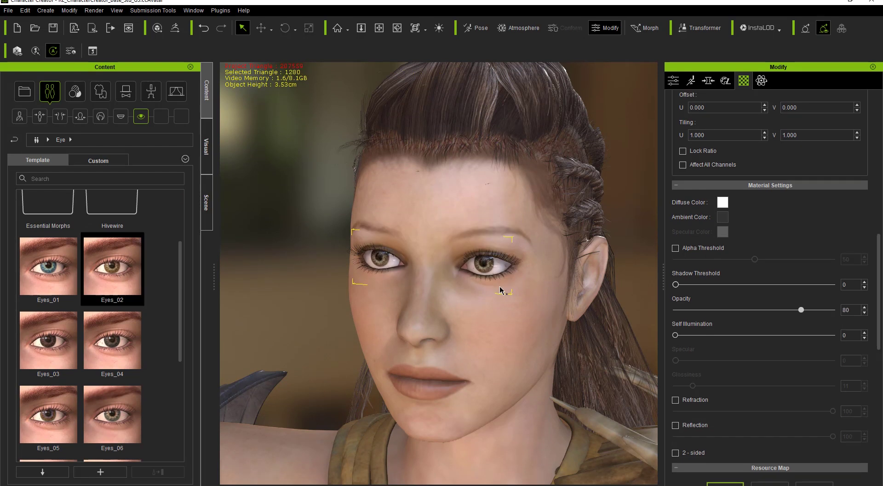
Step: Inspect the eyes up close from several angles and look over the body armor, legs and bare feet
scroll(488, 313, "up", 4)
scroll(492, 299, "down", 3)
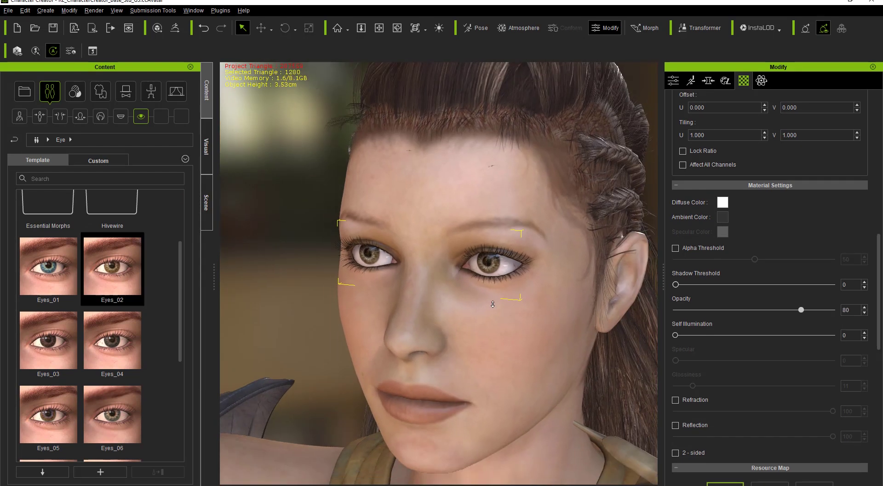
right_click_drag(516, 326, 556, 312)
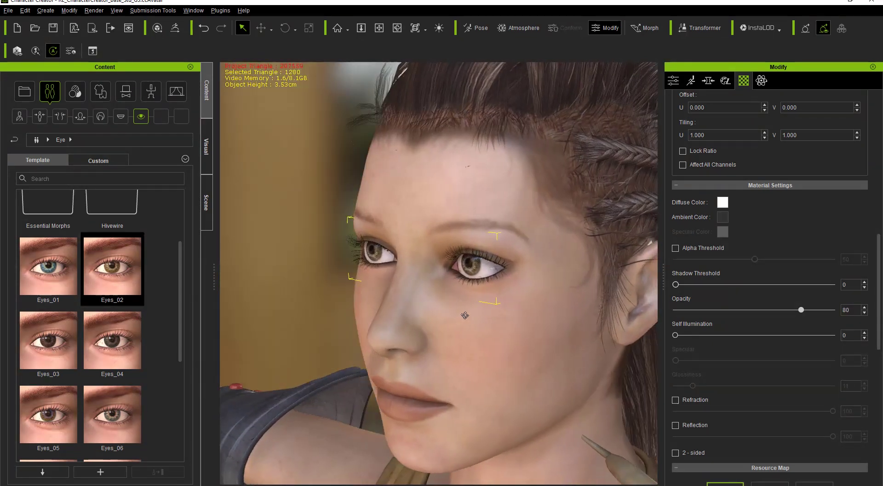
middle_click_drag(550, 374, 532, 325)
scroll(532, 325, "down", 5)
middle_click_drag(527, 355, 529, 138)
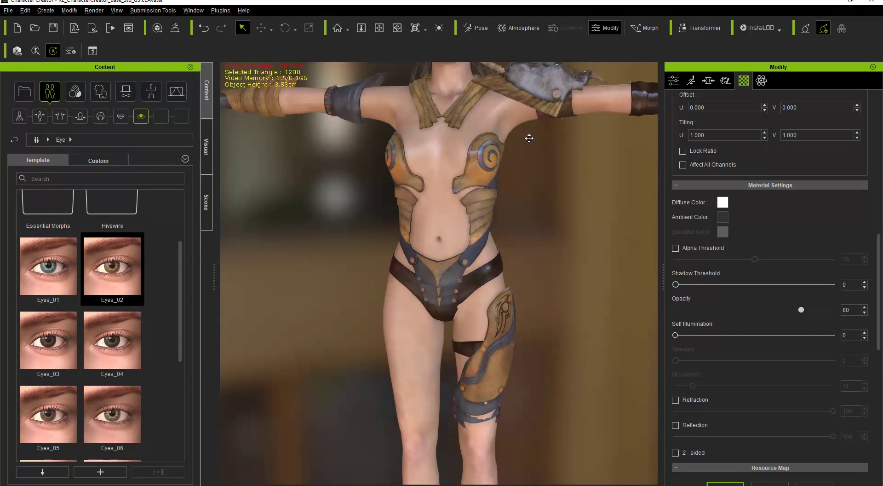
middle_click_drag(529, 296, 538, 257)
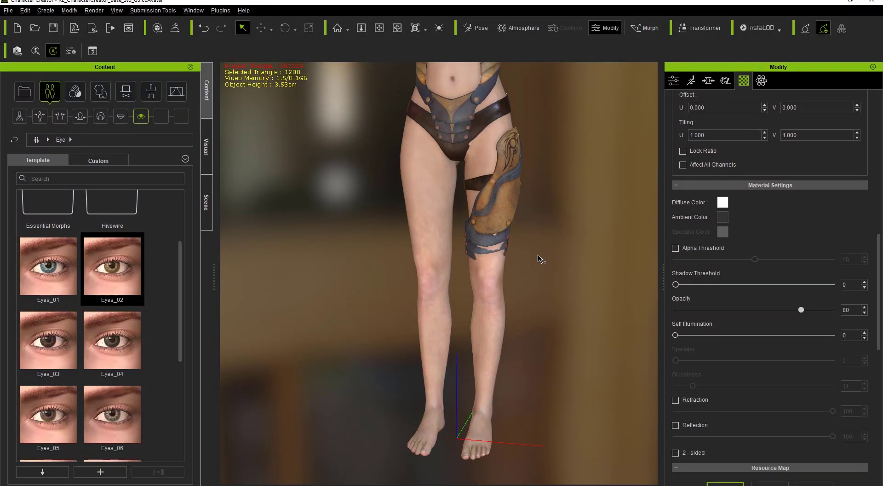
mouse_move(538, 257)
right_mouse_down()
mouse_move(529, 258)
mouse_move(529, 270)
right_mouse_up()
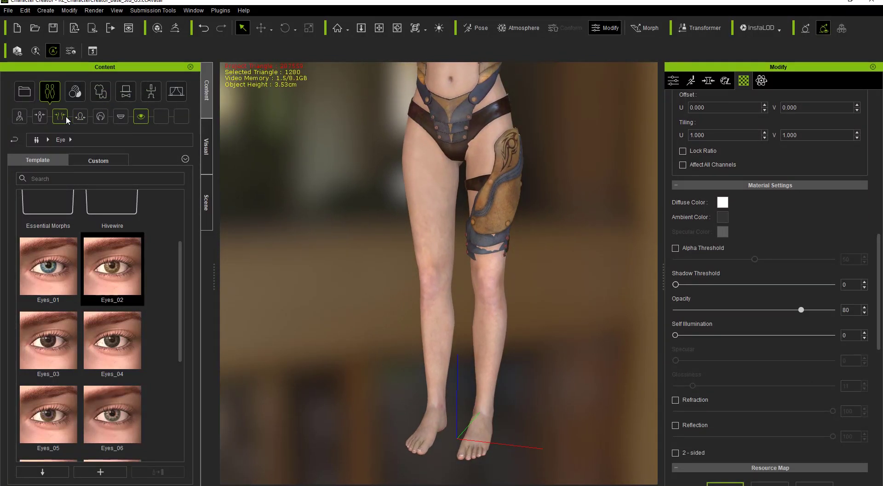
Step: Put the Centurion_Boots from the ABeconis Gladiator Vol. 2 shoes folder on the character and check the full outfit
left_click(95, 94)
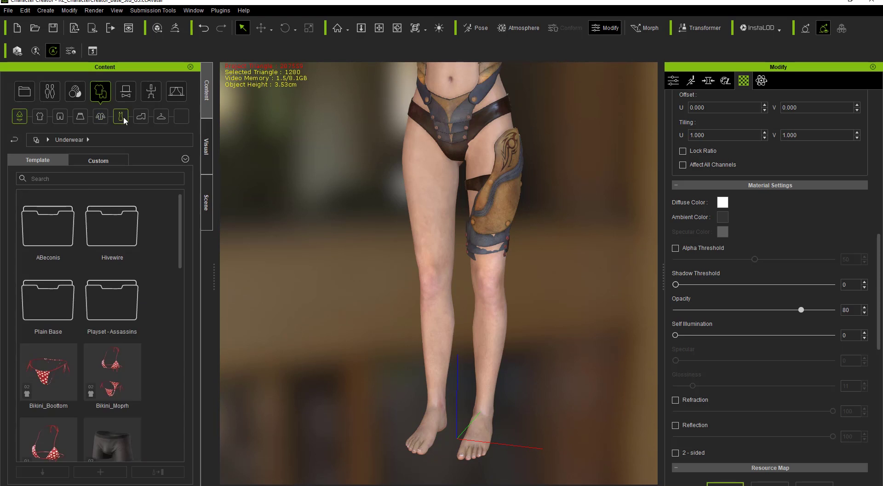
left_click(140, 117)
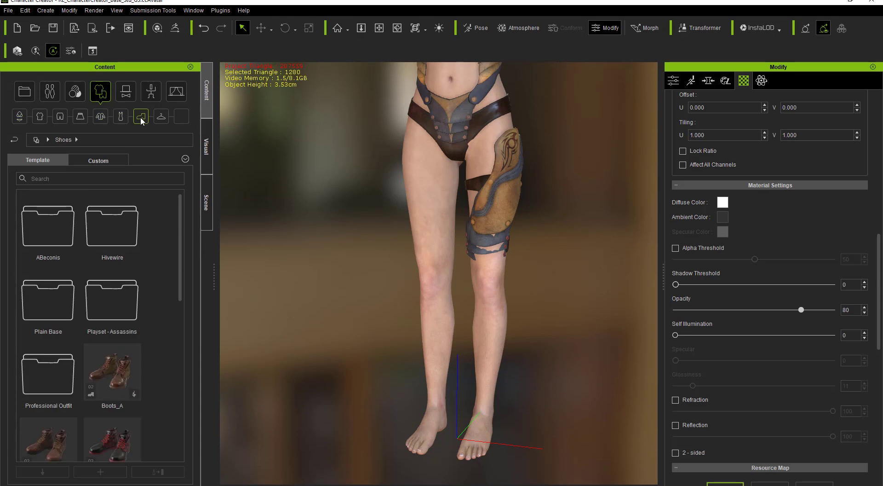
double_click(65, 239)
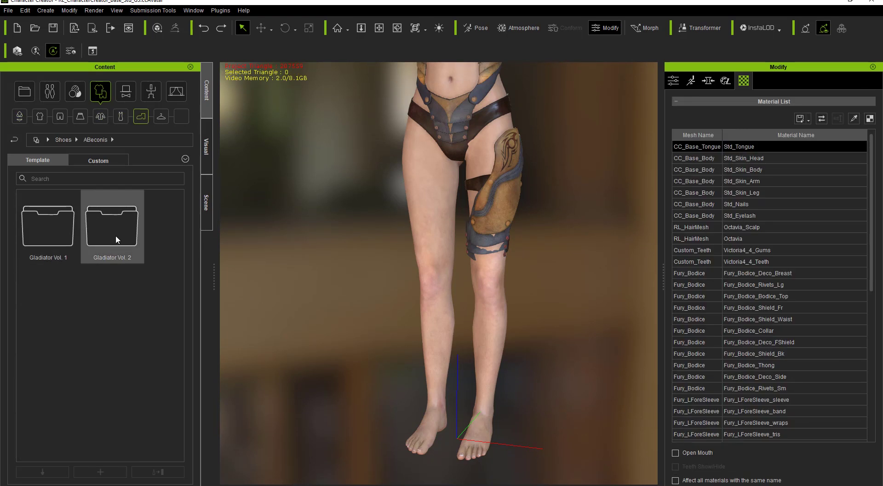
double_click(117, 238)
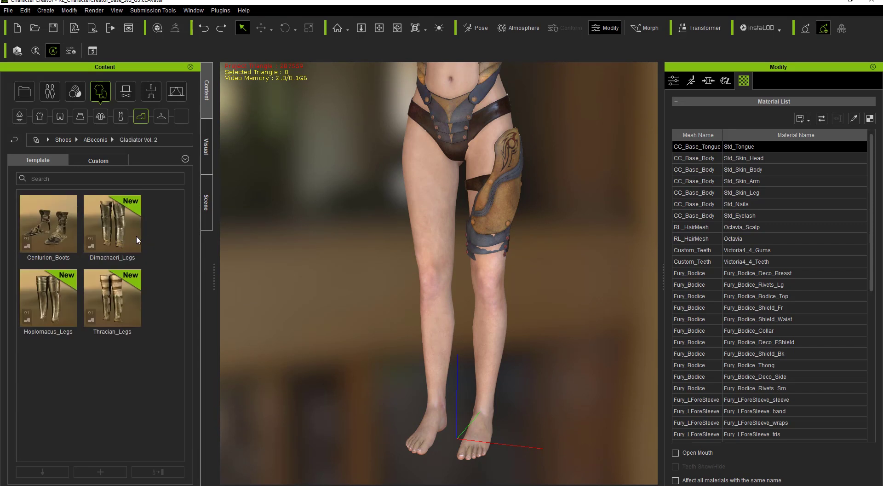
double_click(51, 230)
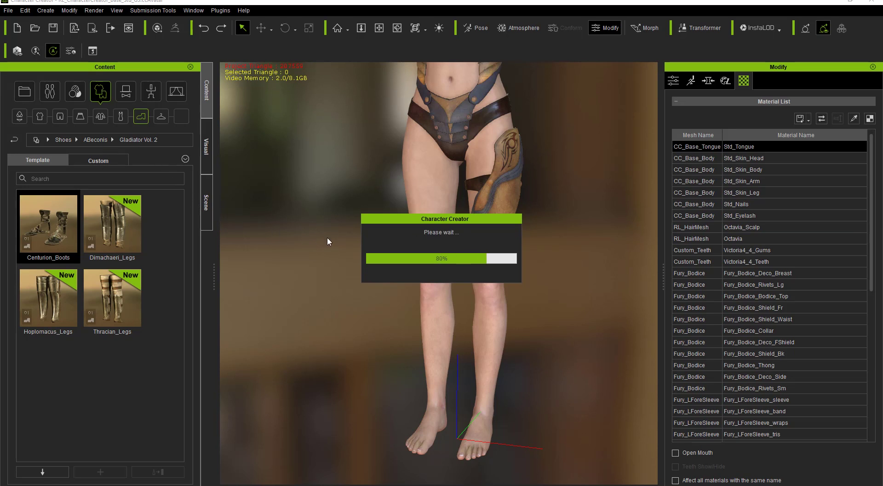
right_click_drag(552, 385, 526, 362)
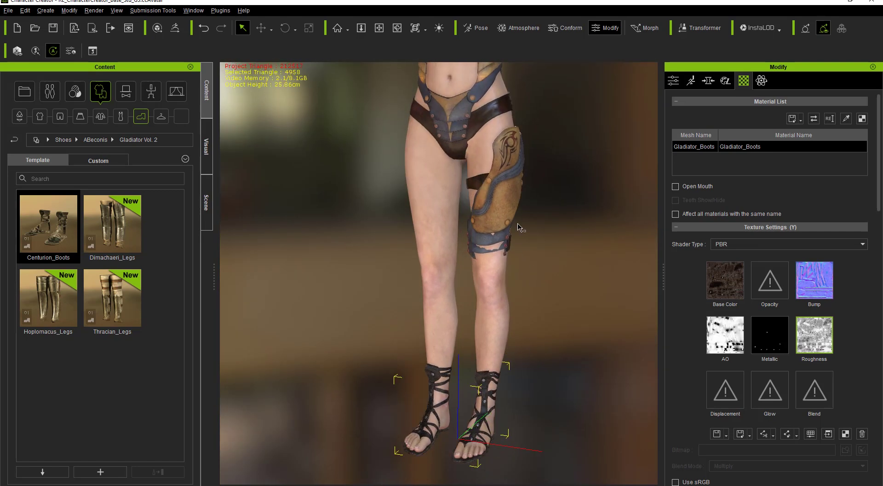
scroll(519, 230, "down", 4)
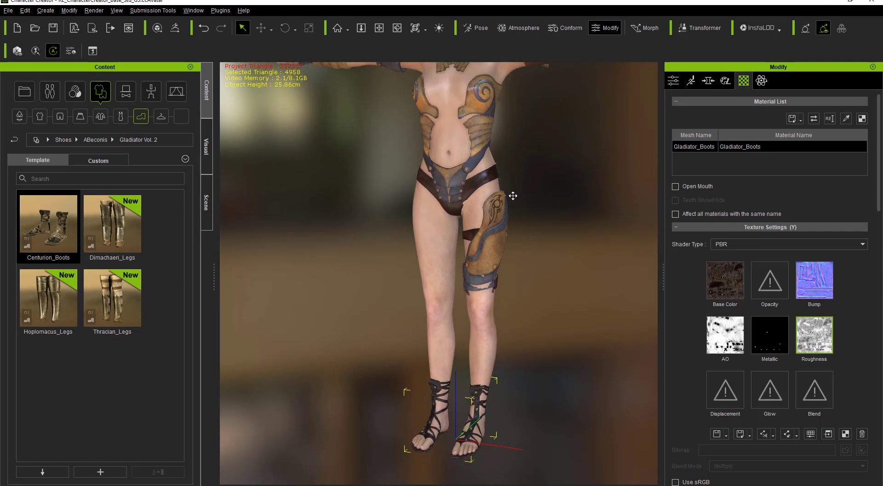
scroll(506, 253, "down", 5)
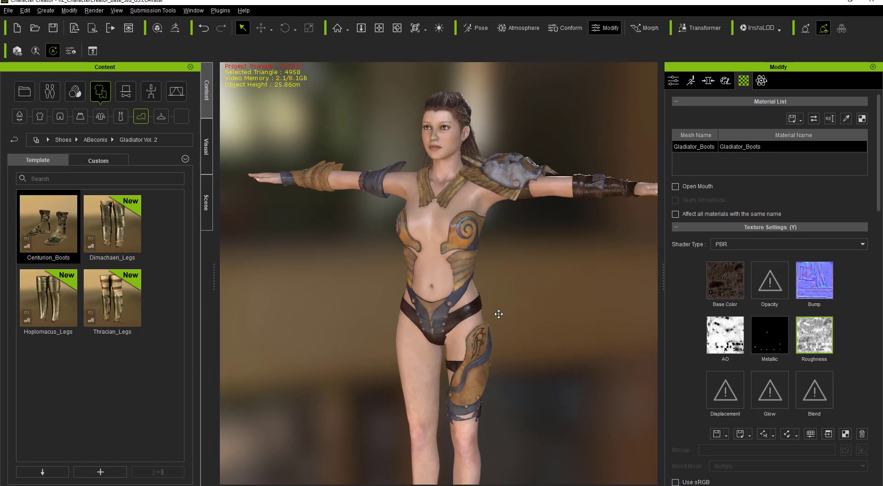
right_click_drag(491, 312, 444, 296)
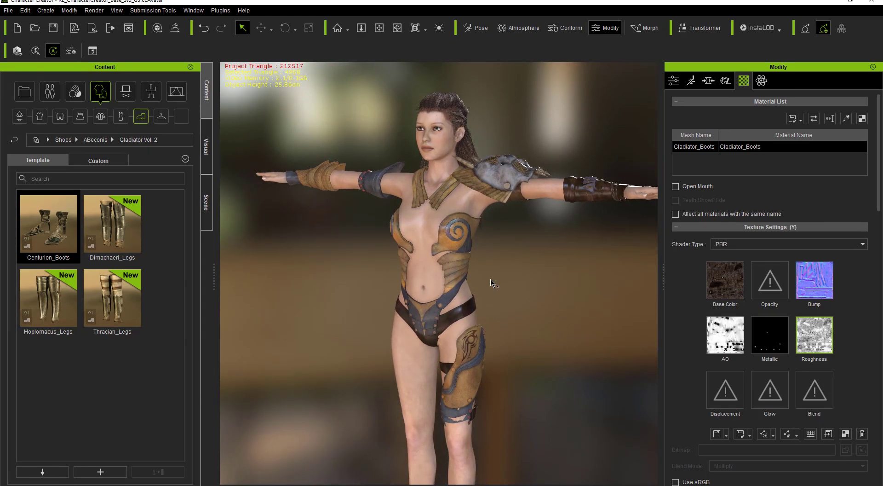
right_click_drag(430, 319, 469, 308)
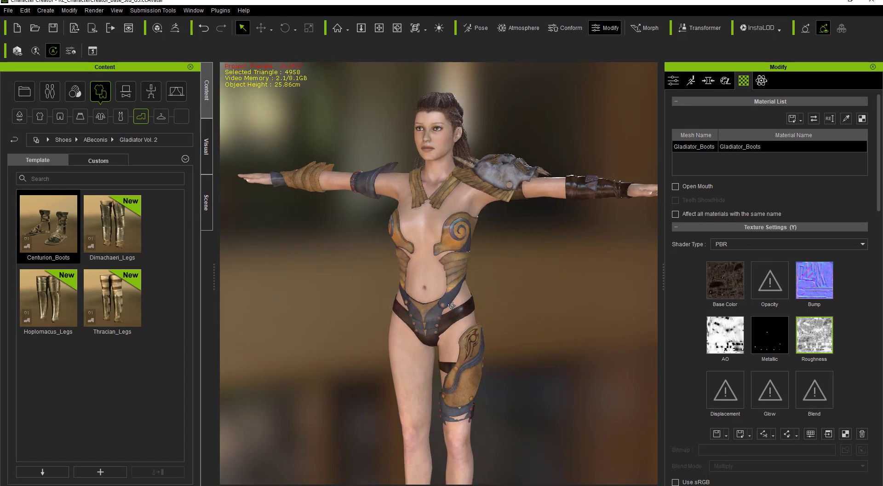
Step: Apply the Standing_06 pose from the 2_Male Pose motion folder to the character and check the posed armor
left_click(150, 92)
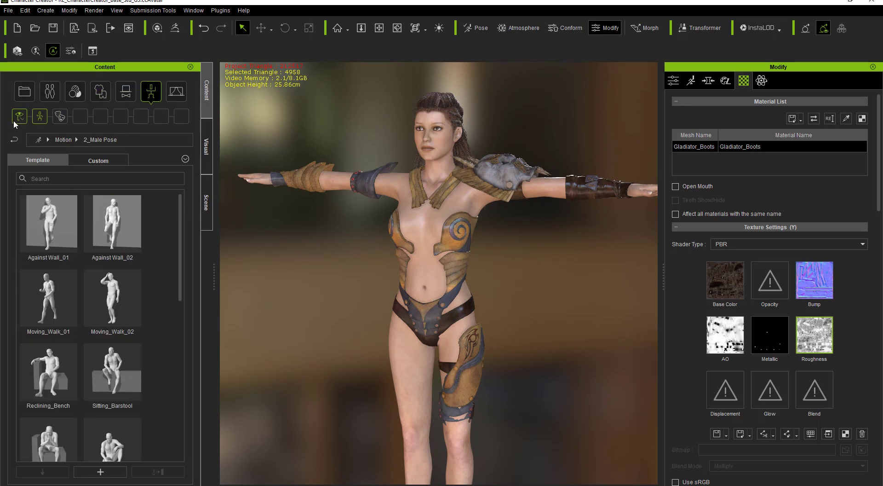
left_click(40, 116)
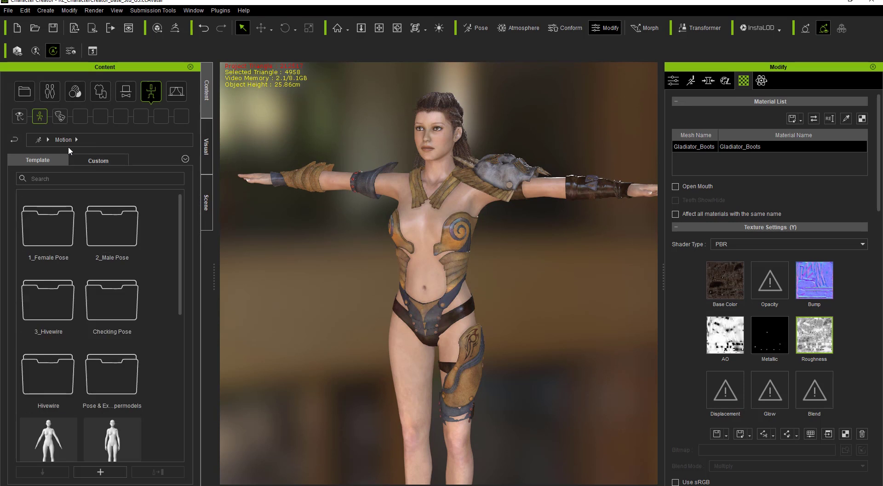
left_click(128, 234)
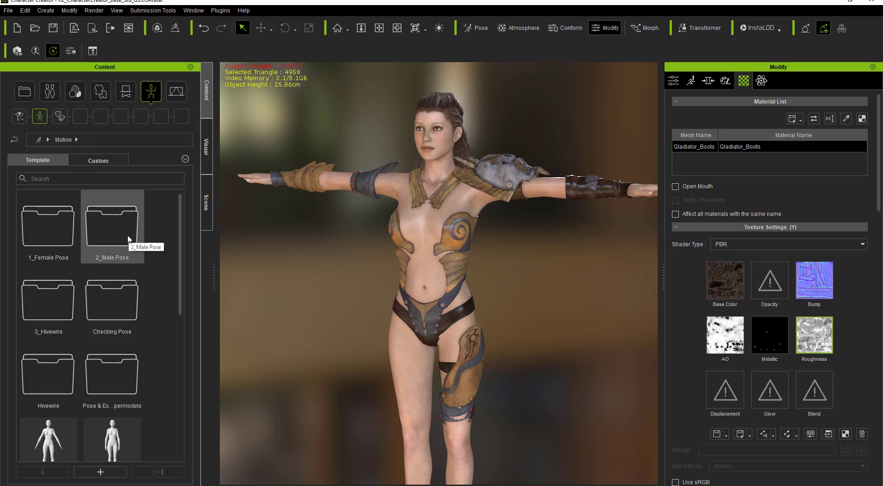
double_click(48, 233)
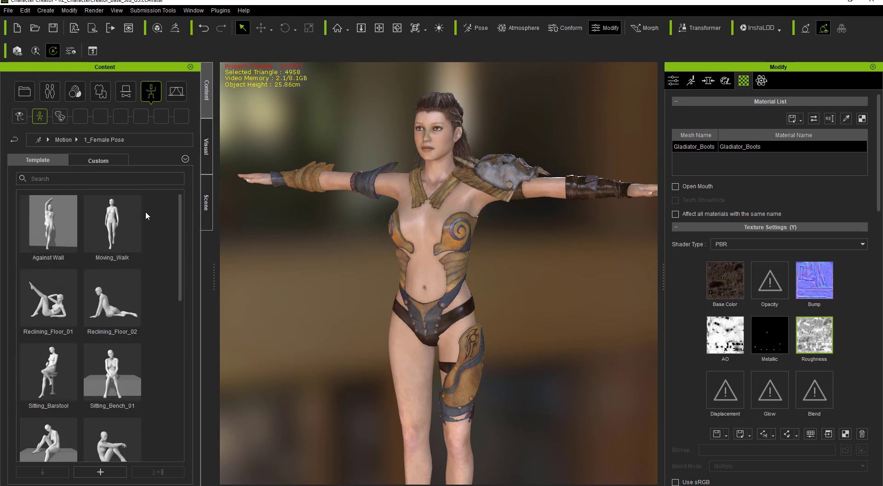
mouse_move(181, 257)
left_mouse_down()
mouse_move(181, 387)
mouse_move(182, 254)
left_mouse_up()
left_click(65, 139)
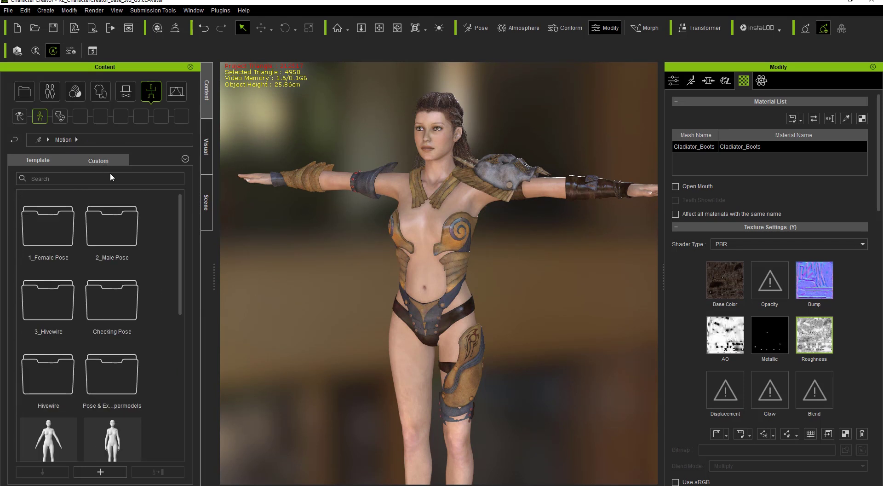
double_click(120, 219)
left_click_drag(179, 217, 171, 360)
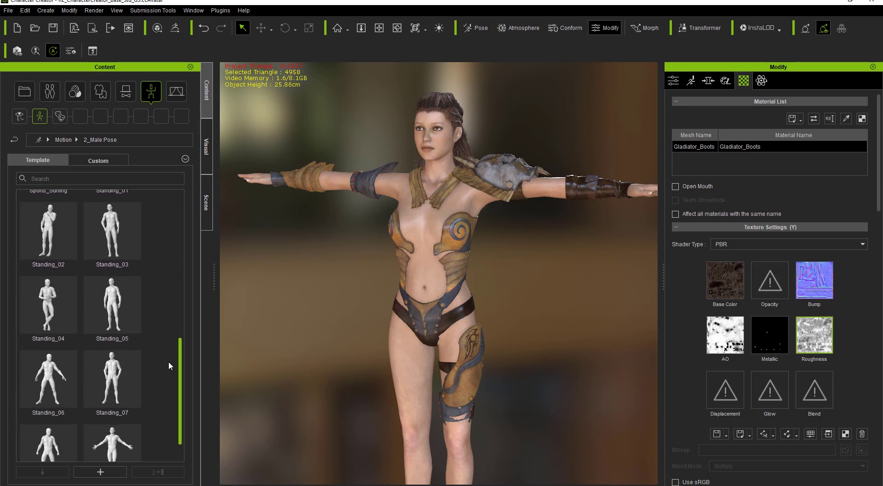
double_click(56, 377)
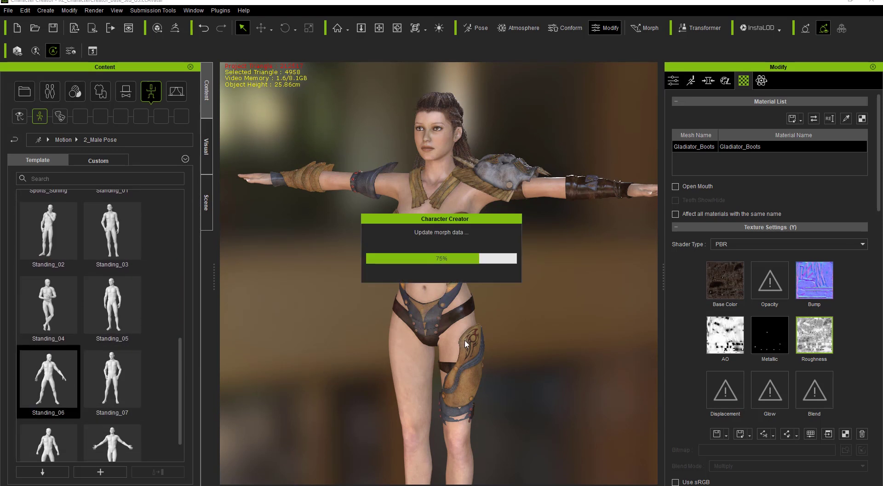
right_click_drag(535, 363, 507, 336)
scroll(529, 342, "up", 5)
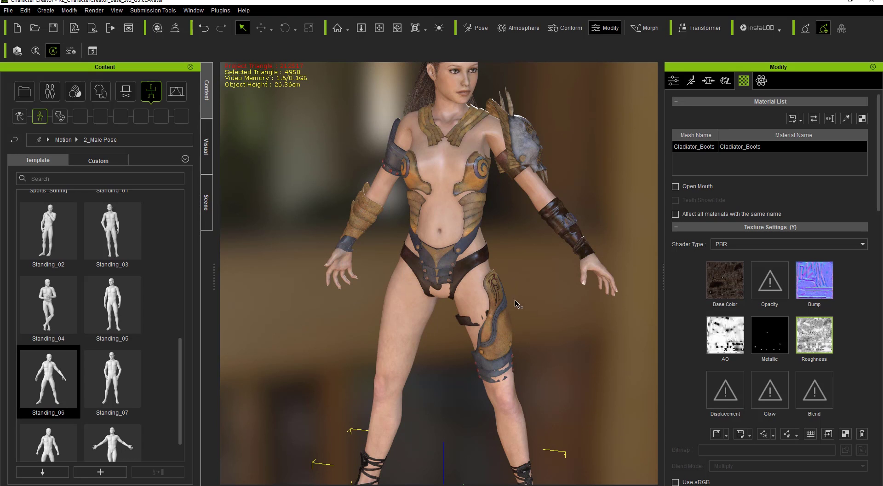
Step: Transfer skin weights to Fury_Bodice with the Default template and check the bodice's fit around the hips
left_click(463, 271)
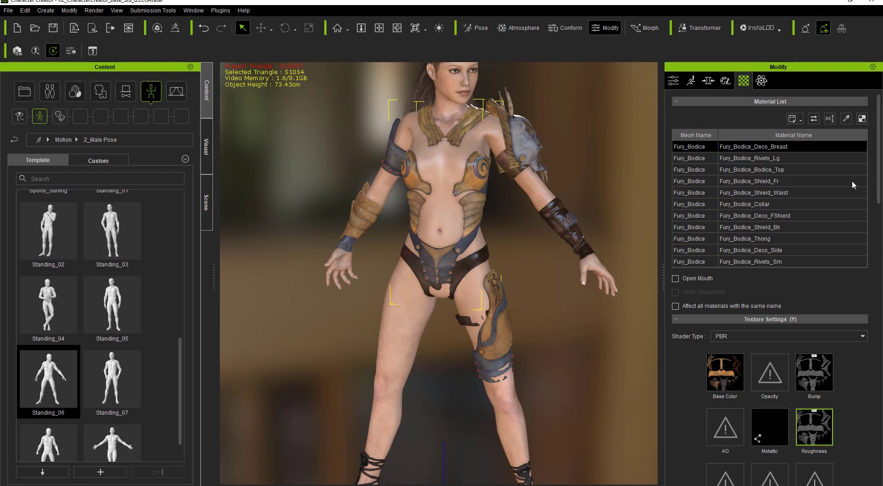
scroll(441, 377, "up", 5)
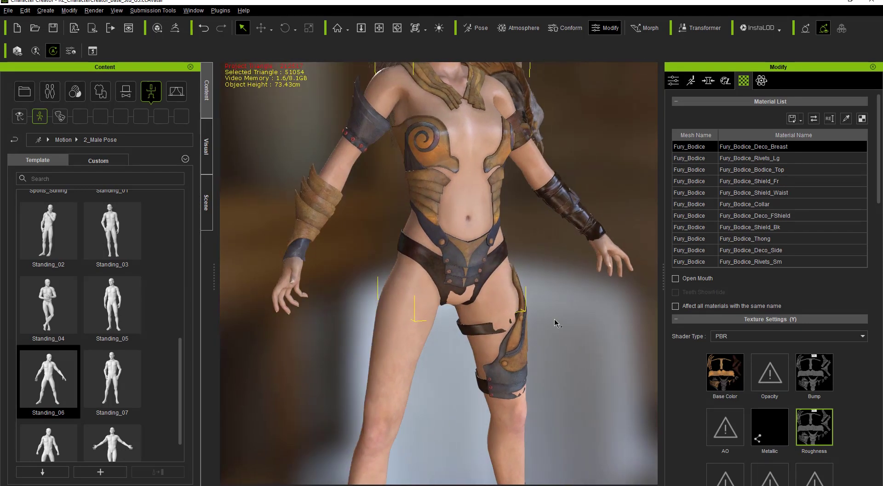
left_click(421, 263)
left_click(421, 263)
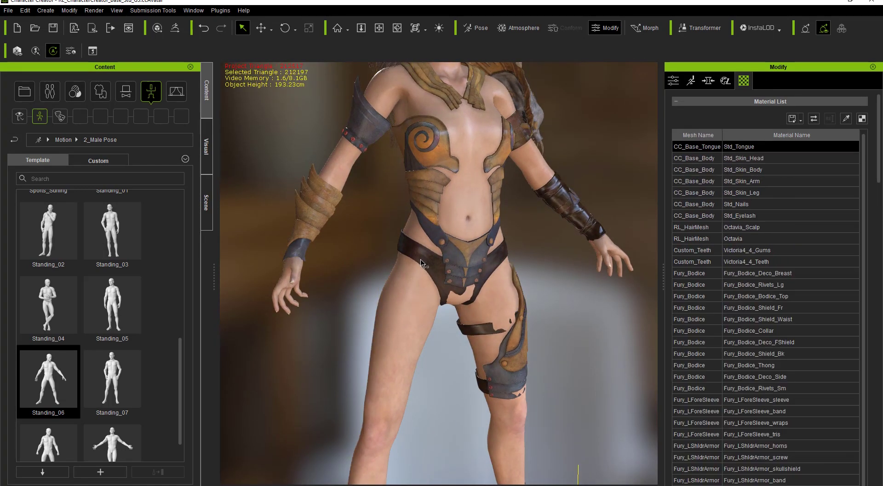
left_click(207, 221)
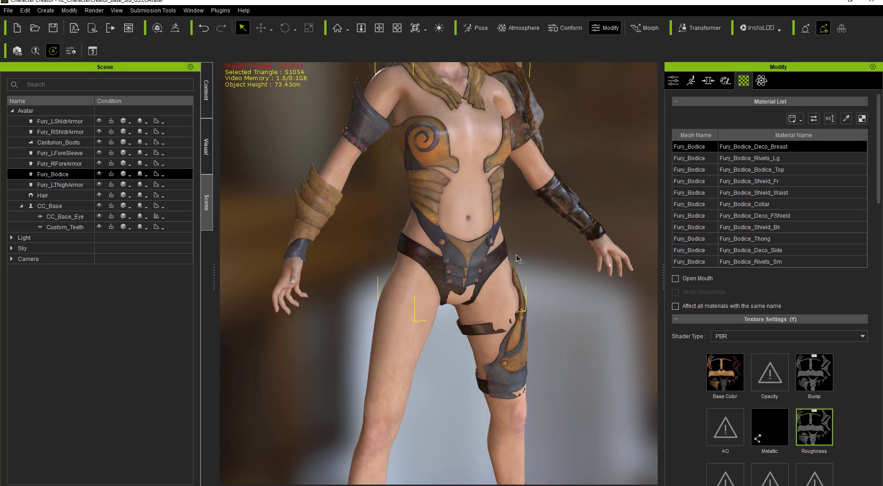
left_click(678, 82)
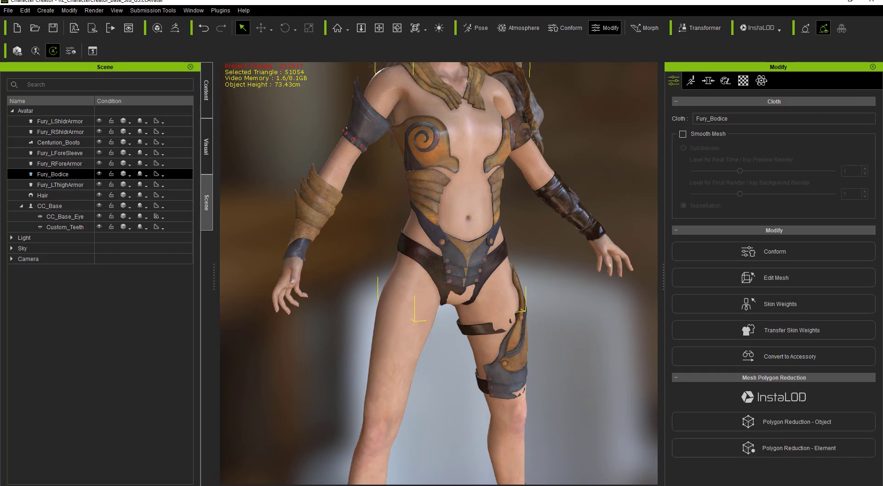
left_click(794, 332)
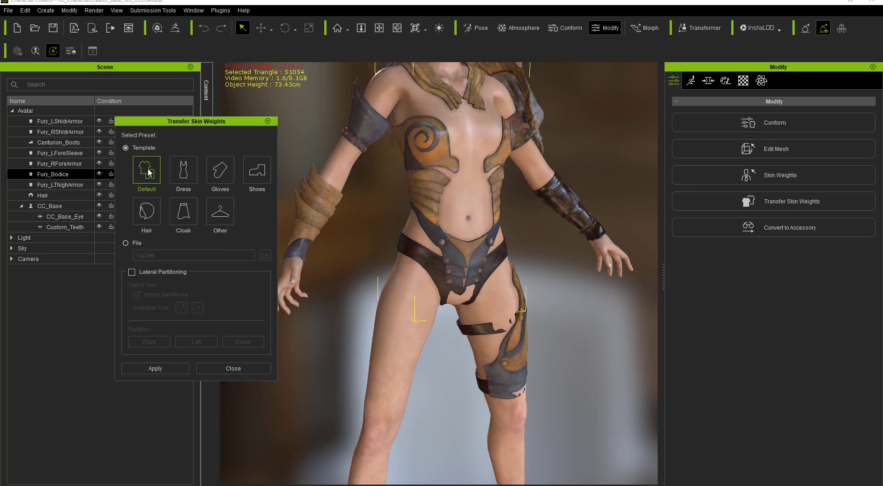
left_click(175, 368)
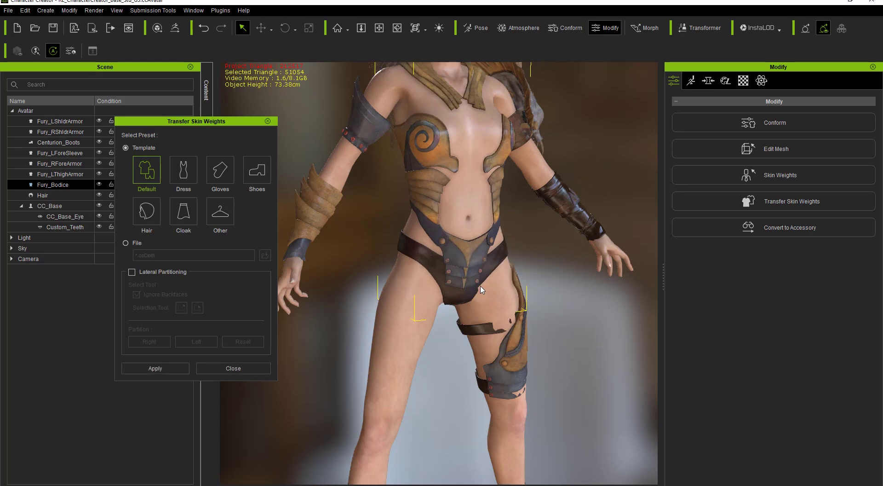
right_click_drag(418, 198, 437, 104)
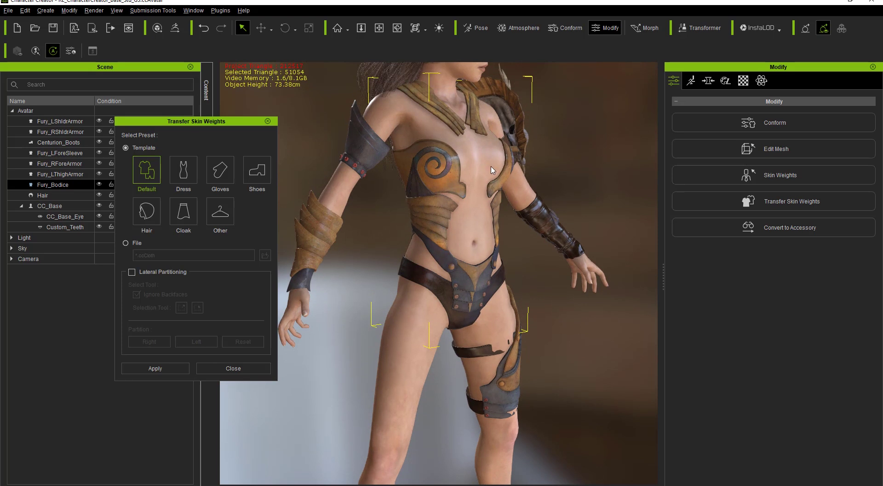
right_click_drag(539, 295, 397, 314)
right_click_drag(548, 253, 468, 290)
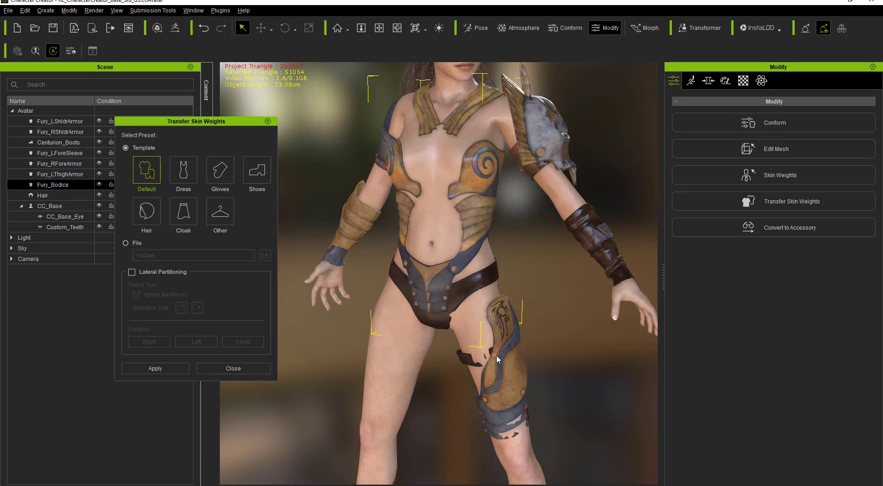
scroll(495, 349, "up", 5)
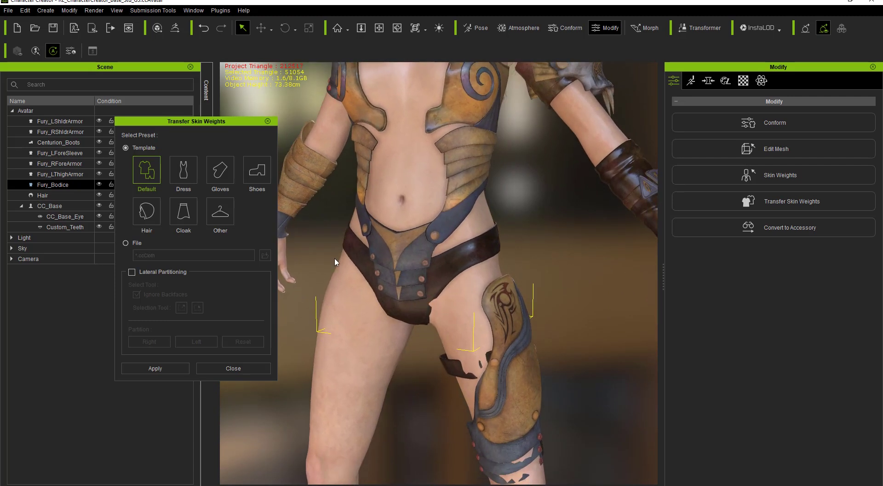
left_click(267, 121)
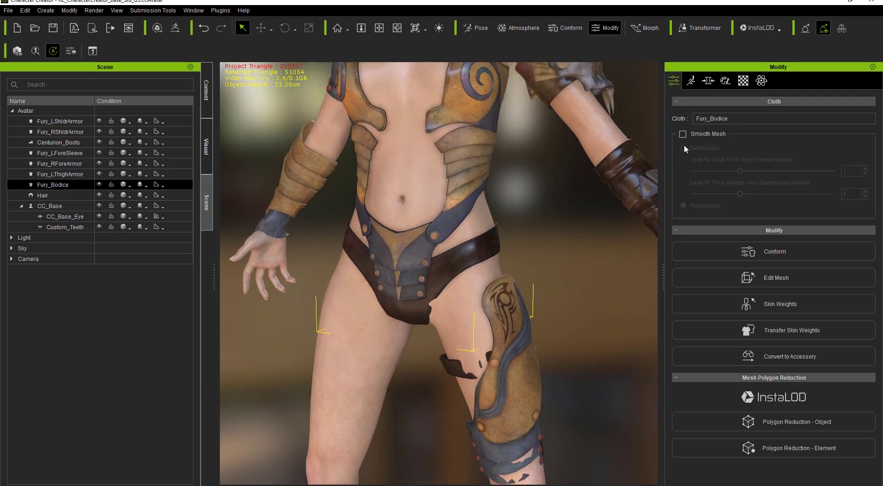
Step: Calculate the conform collision for Fury_Bodice so that it fits over the body
left_click(800, 251)
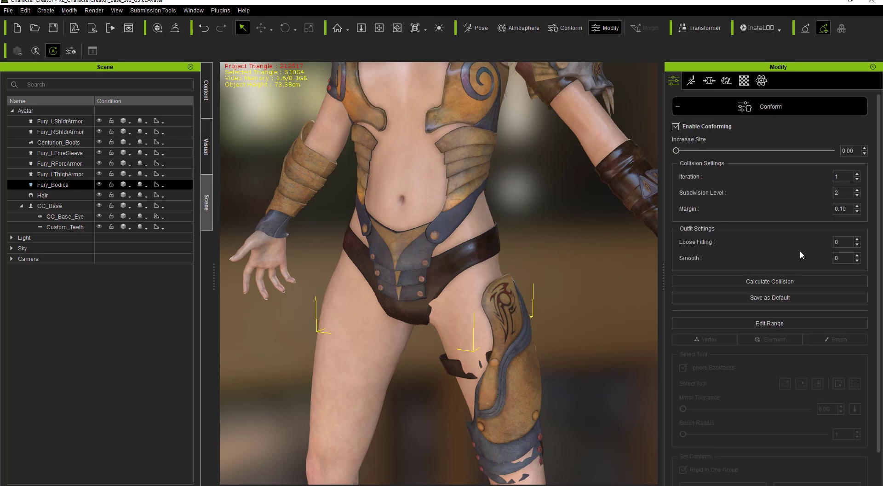
left_click(788, 282)
middle_click_drag(546, 386, 538, 292)
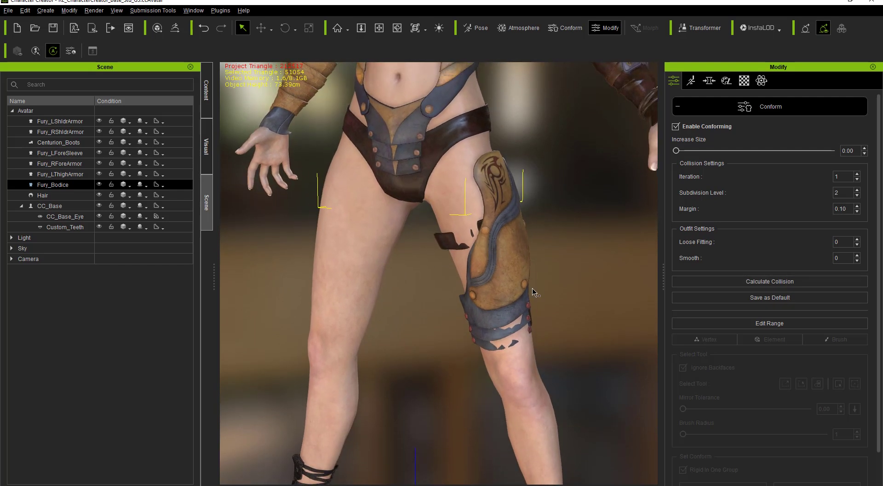
Step: Transfer skin weights to Fury_LThighArmor with the Default template and calculate its conform collision
left_click(513, 266)
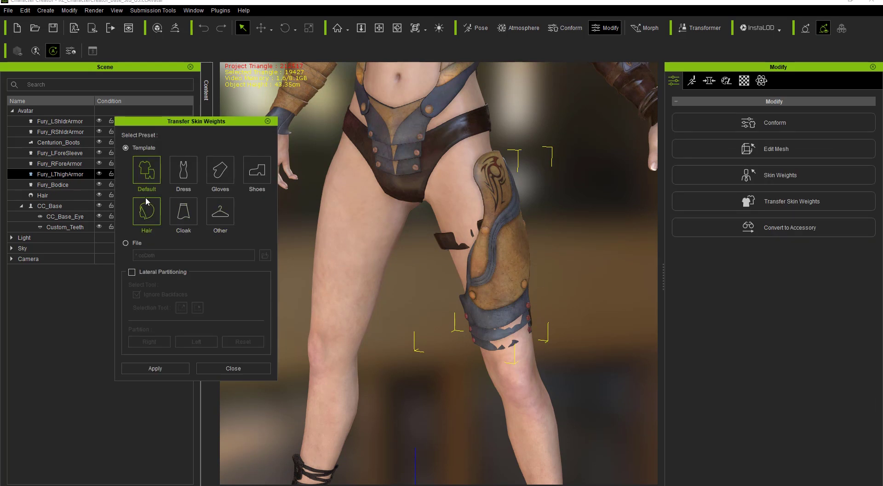
left_click(178, 370)
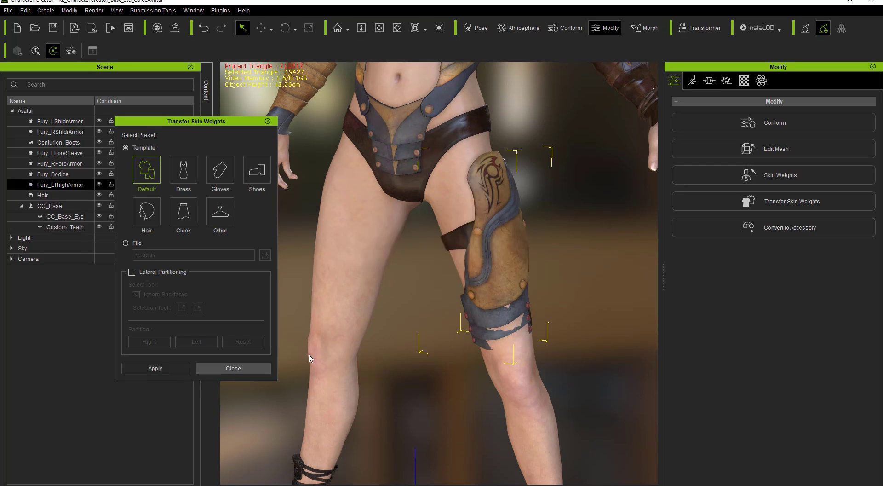
left_click(803, 119)
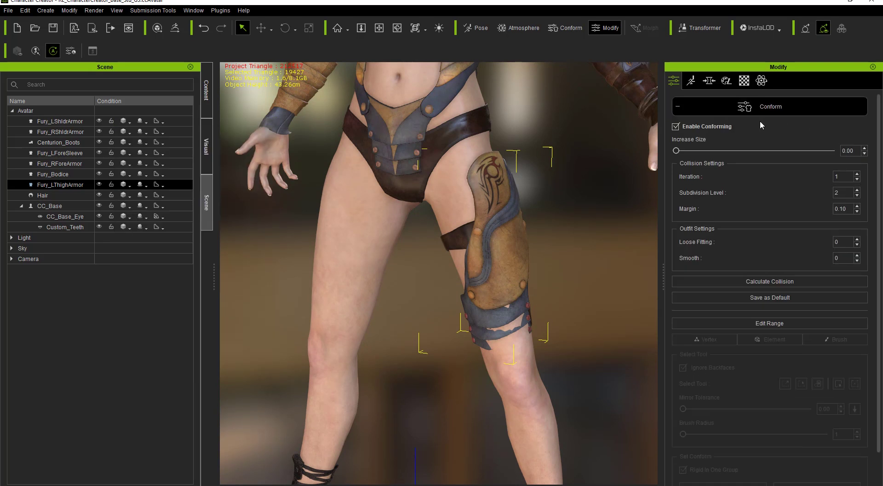
left_click(766, 277)
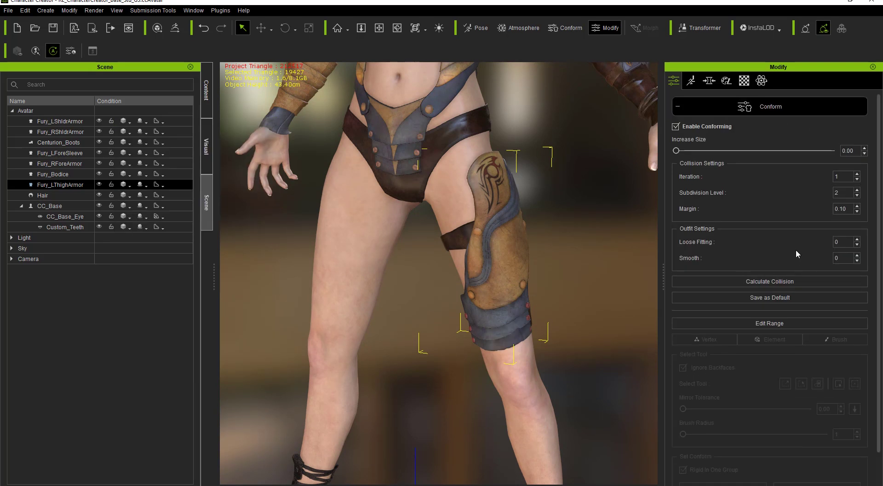
Step: Examine the posed character from several angles to check how the bodice, thigh armor and shoulder armor fit
scroll(468, 165, "down", 10)
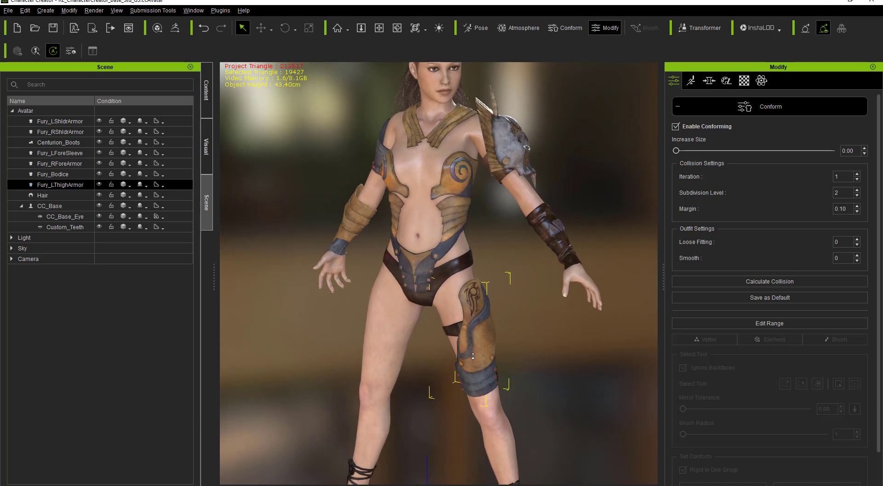
right_click_drag(619, 344, 653, 308)
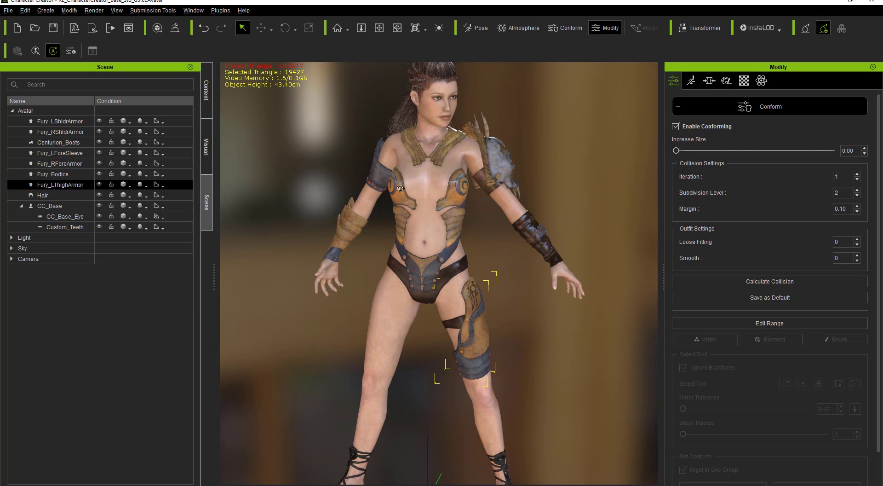
right_click_drag(460, 175, 432, 150)
right_click_drag(428, 210, 279, 227)
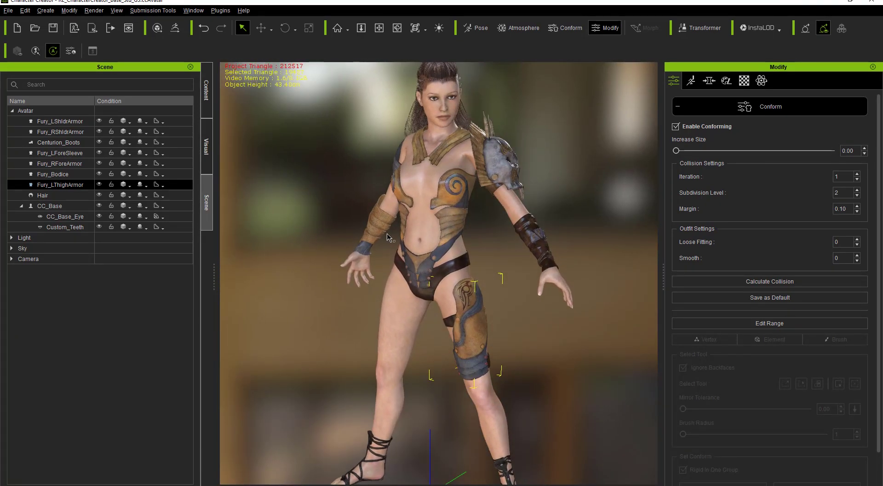
middle_click_drag(448, 179, 470, 208)
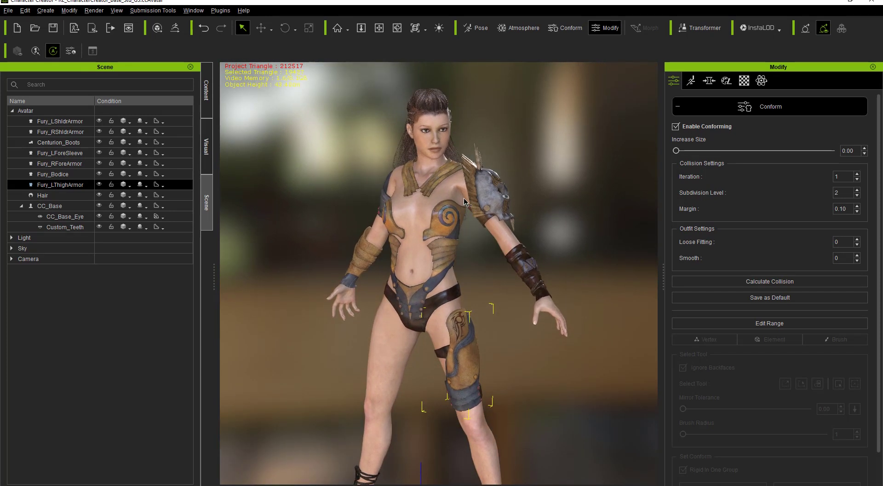
scroll(476, 234, "up", 2)
scroll(469, 204, "up", 3)
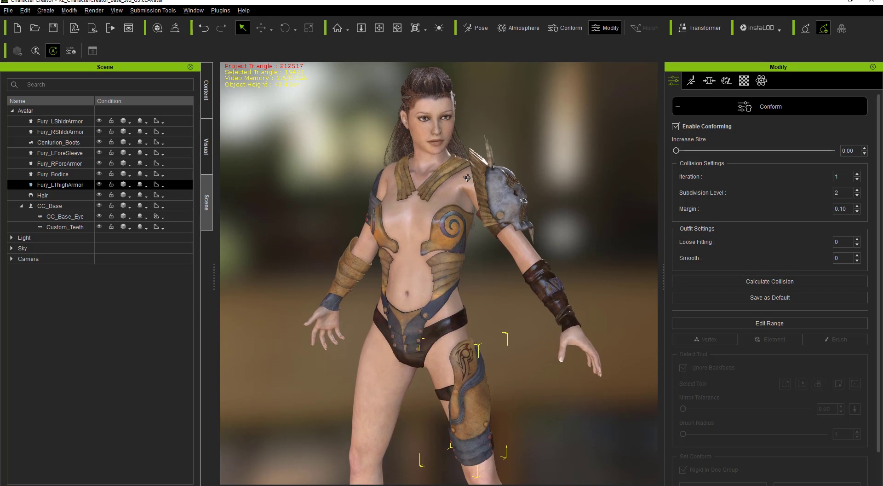
scroll(469, 204, "up", 2)
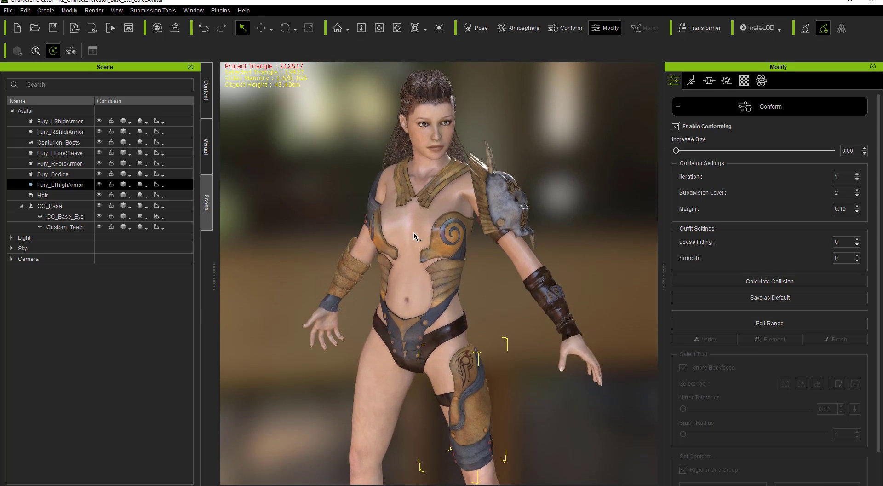
Step: Create a folder named Poser in the custom project library and open it
left_click(209, 96)
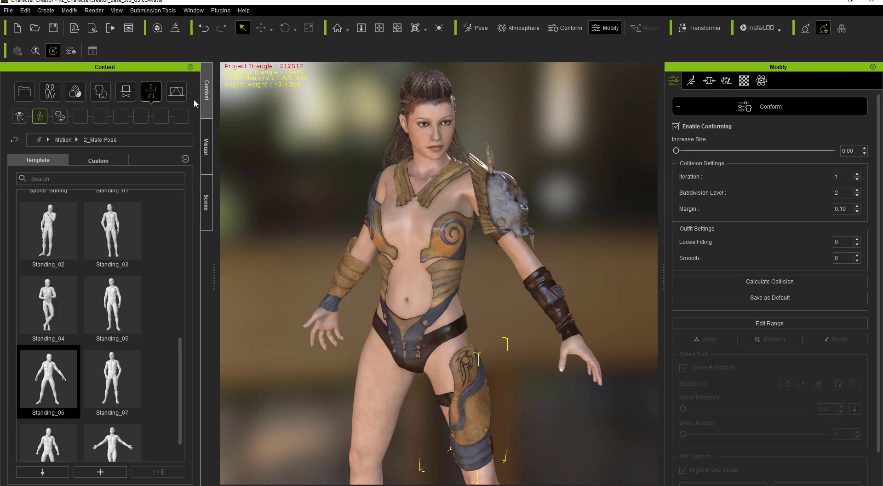
left_click(22, 98)
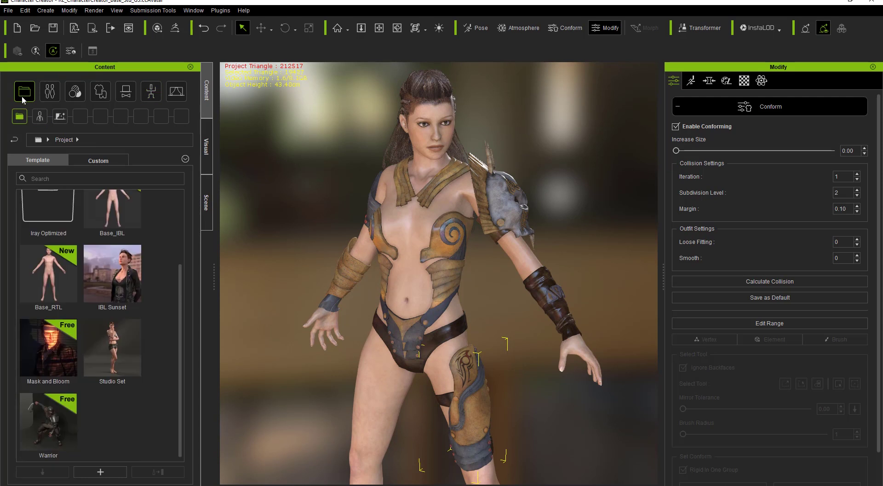
left_click(96, 160)
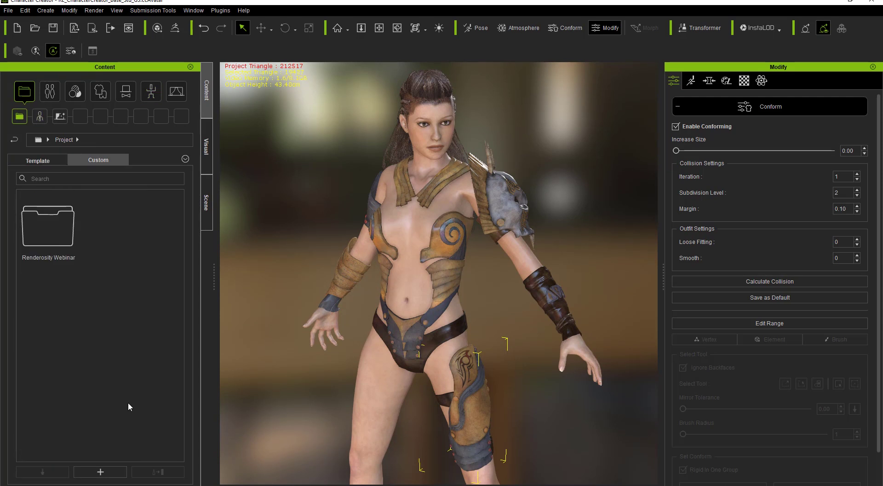
right_click(112, 310)
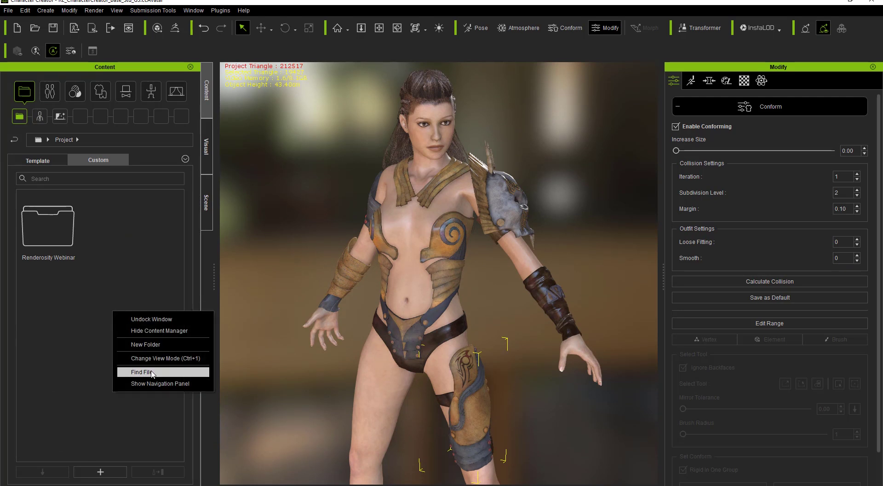
left_click(152, 343)
type("Poser")
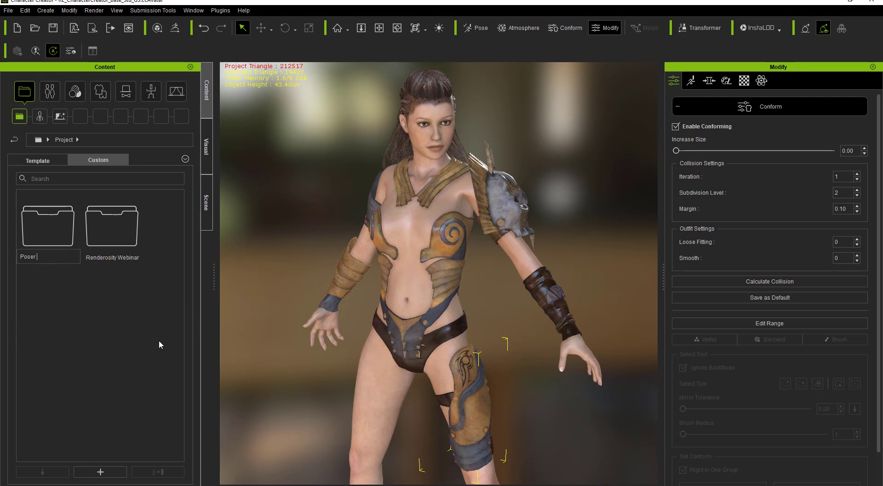
key("Return")
double_click(69, 233)
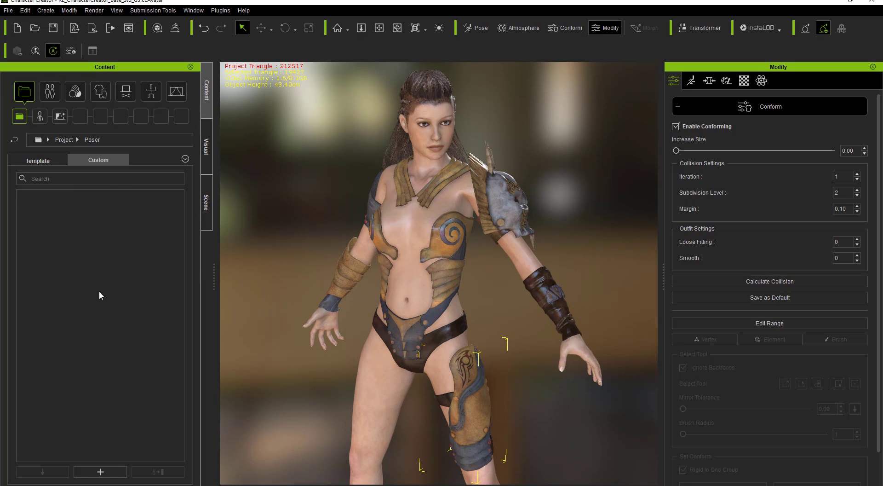
Step: Save the current project into the Poser folder under the name Fury Gal
left_click(111, 473)
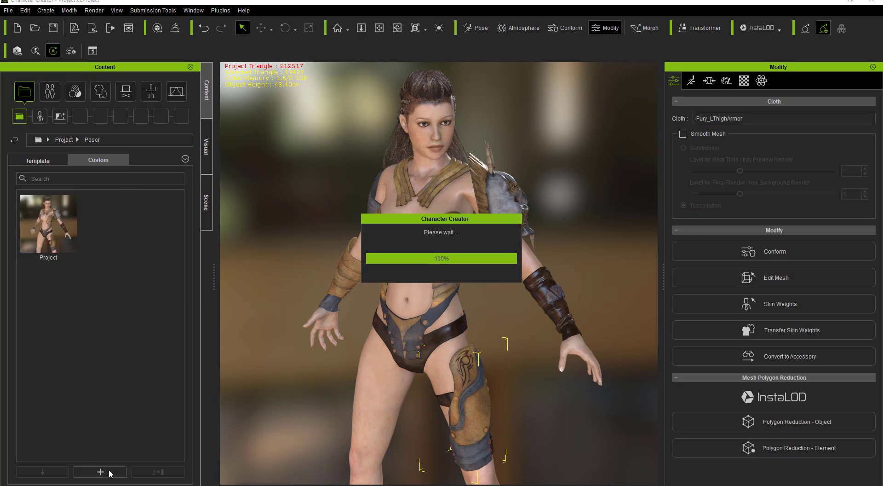
type("Fury Gal")
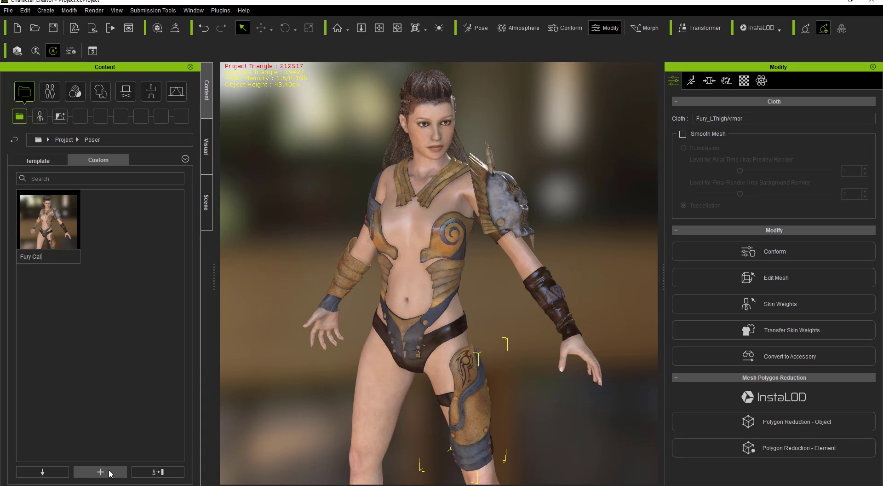
key("Return")
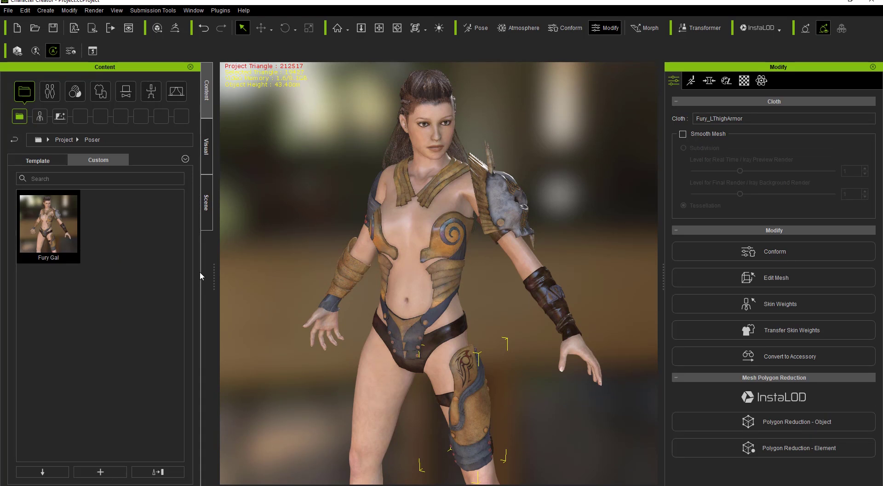
Step: Load the Sun and Sky_Sunset stage from the 04_Sun and Sky folder of the Light Studio templates
left_click(65, 121)
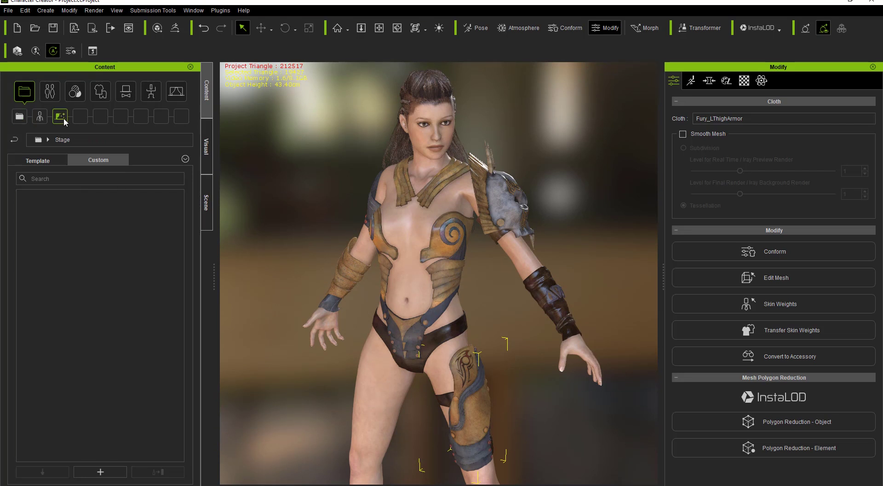
left_click(51, 160)
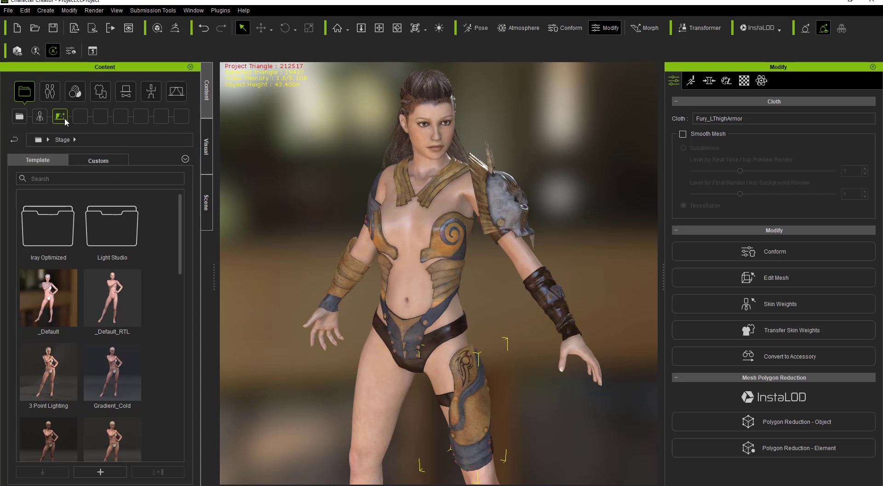
double_click(122, 231)
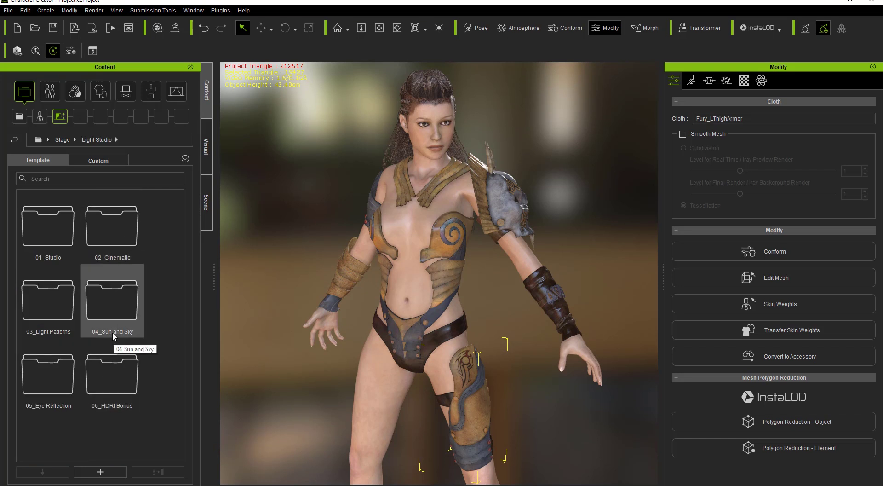
double_click(116, 316)
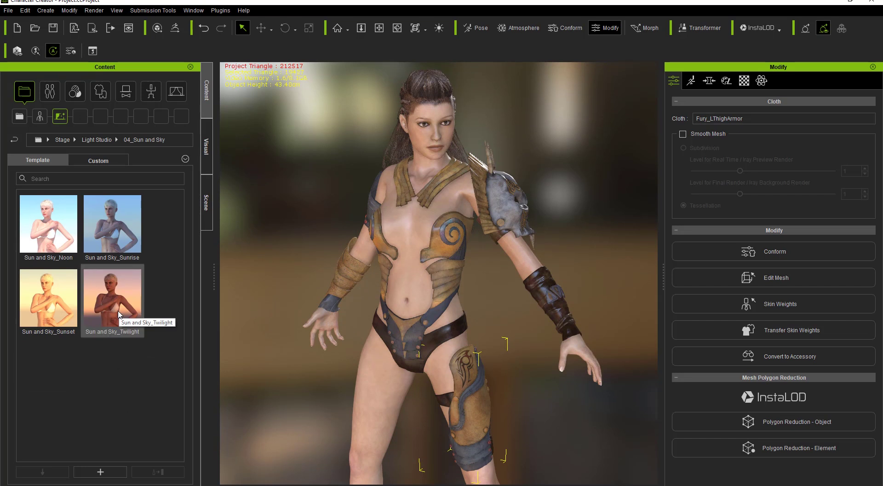
double_click(50, 307)
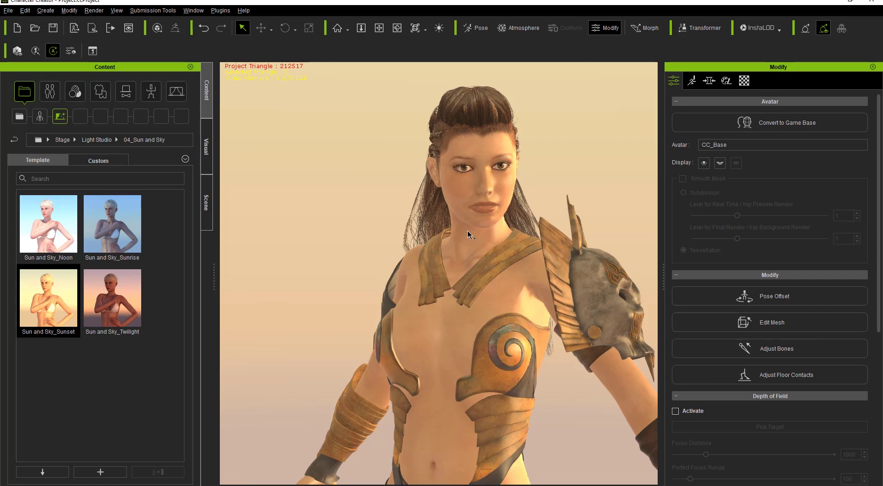
Step: Run an Iray preview render of the character's upper body in the sunset stage, inspect it and close the preview
scroll(469, 243, "down", 2)
right_click_drag(473, 278, 502, 272)
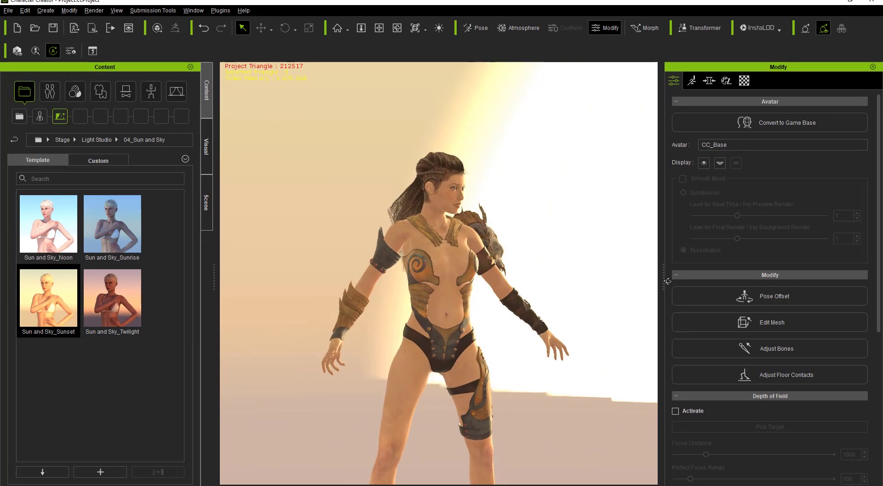
scroll(498, 268, "up", 3)
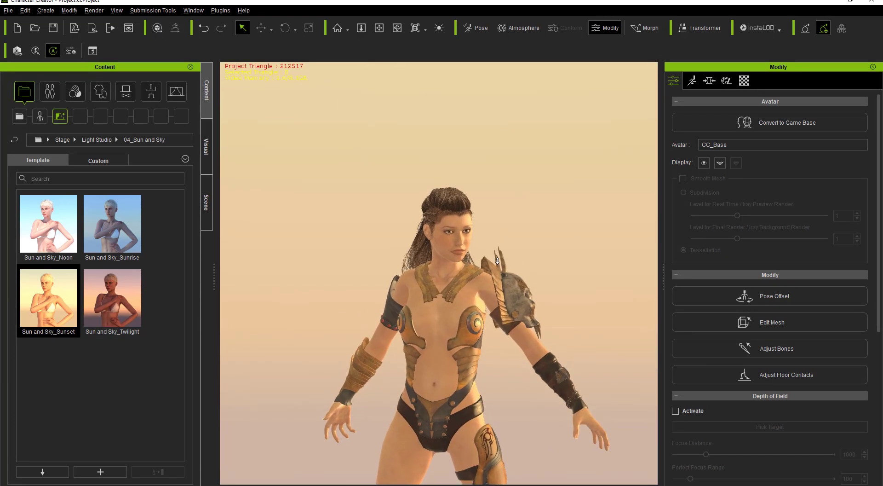
scroll(498, 268, "up", 4)
scroll(504, 224, "up", 2)
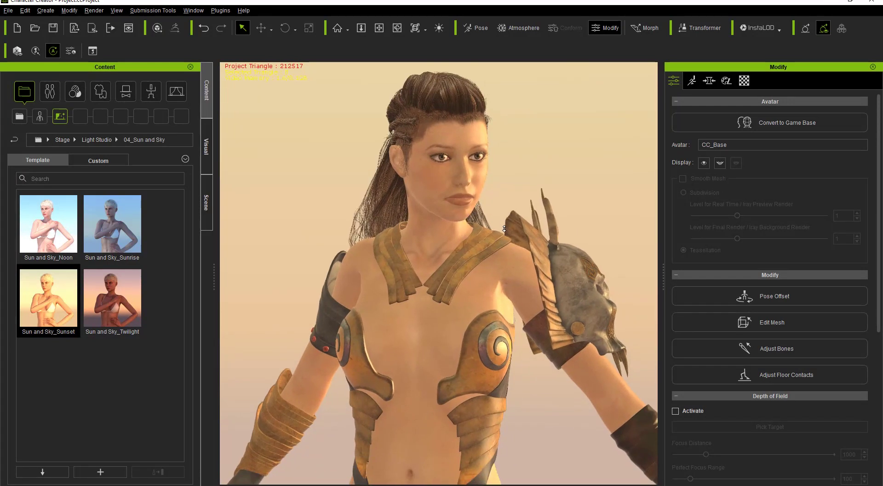
right_click_drag(505, 224, 490, 247)
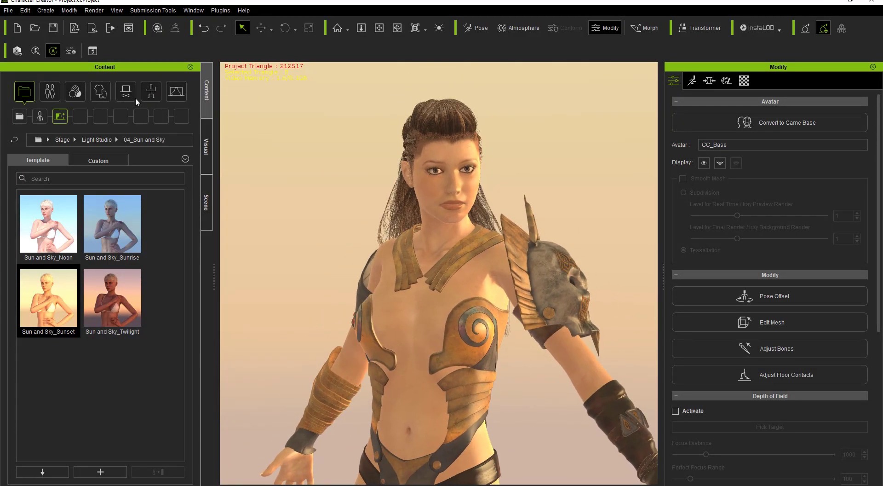
left_click(17, 51)
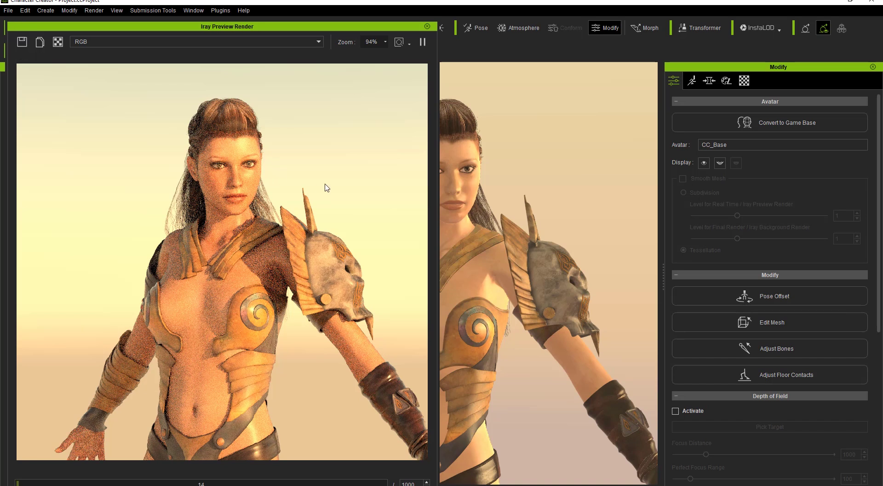
left_click_drag(360, 29, 318, 37)
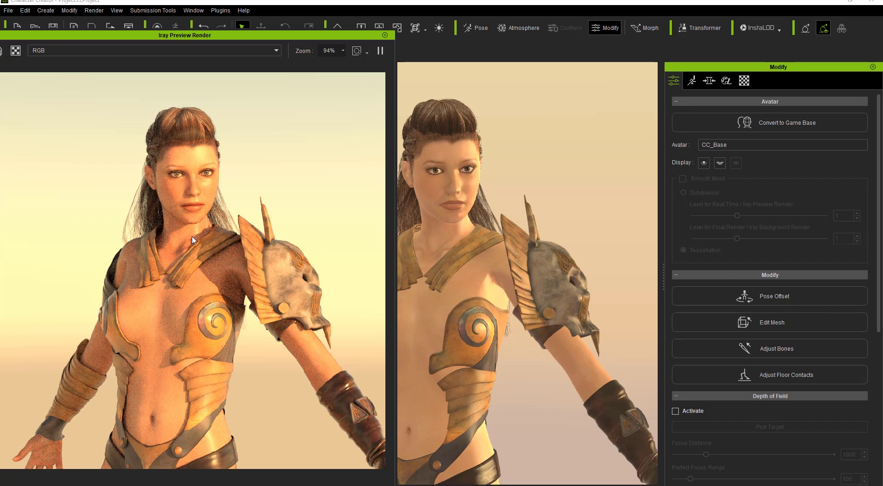
left_click_drag(224, 39, 242, 16)
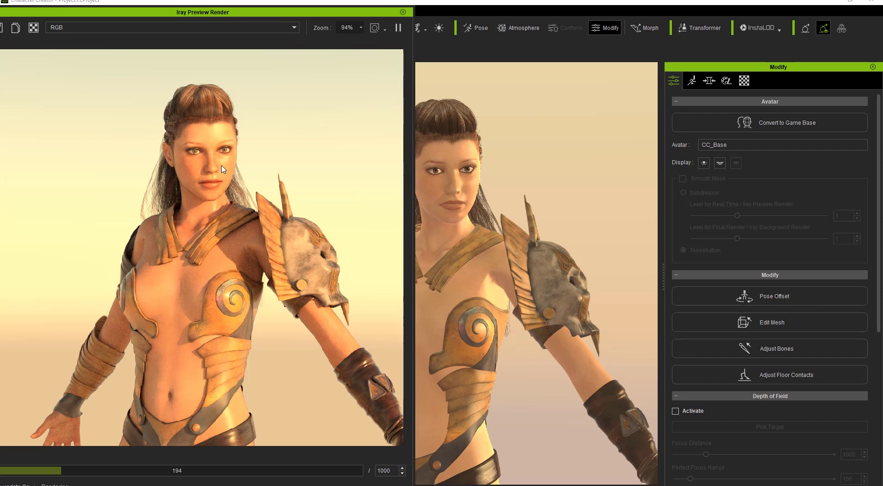
left_click(404, 11)
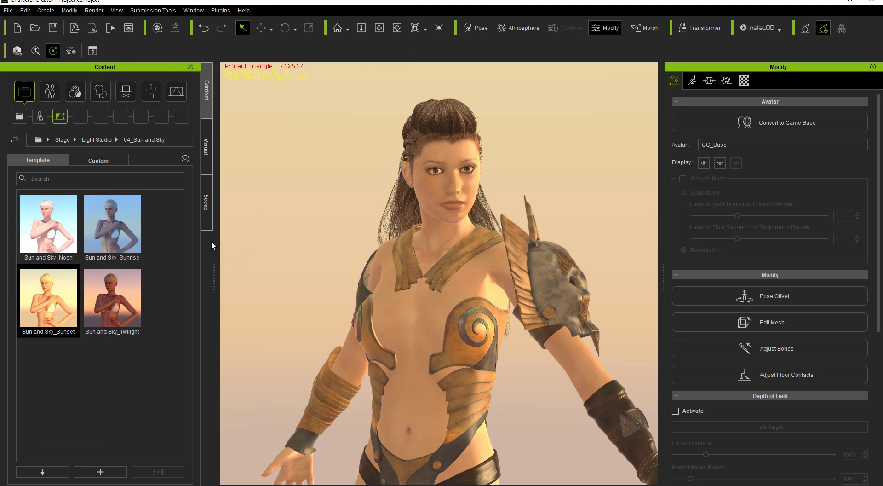
Step: Load the Top panel light stage from the 01_Studio folder of the Light Studio templates
left_click(100, 140)
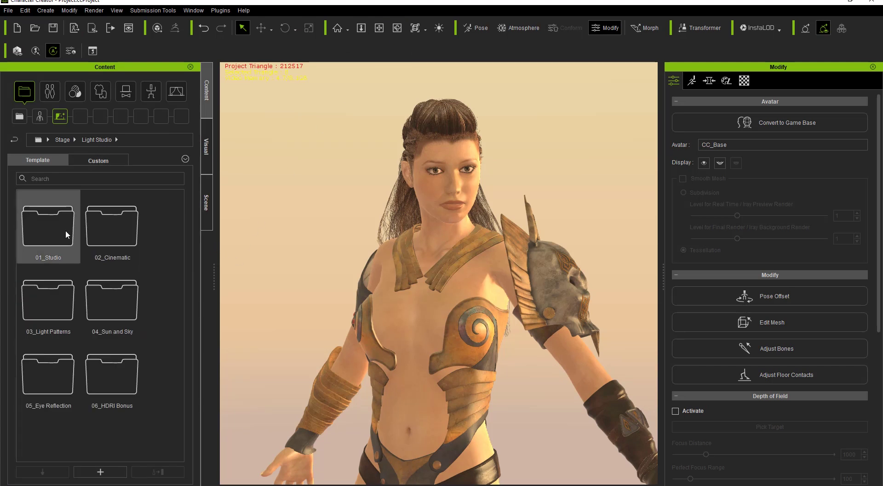
double_click(65, 227)
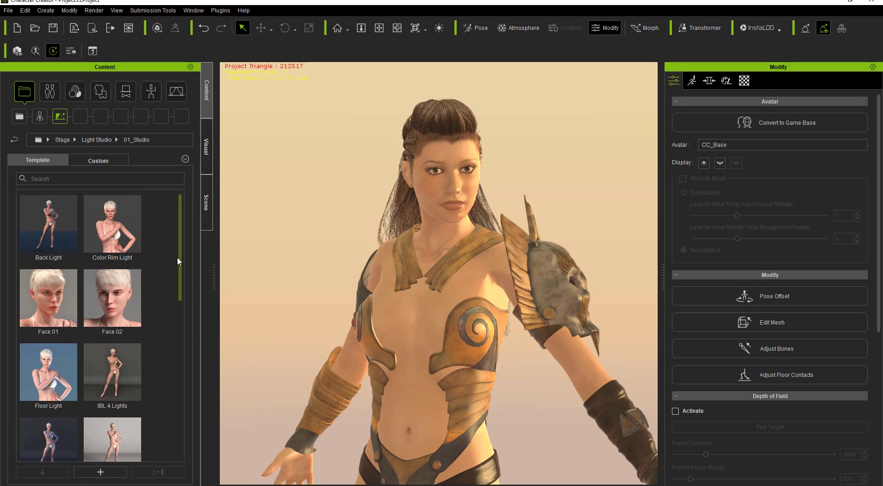
left_click_drag(180, 249, 175, 413)
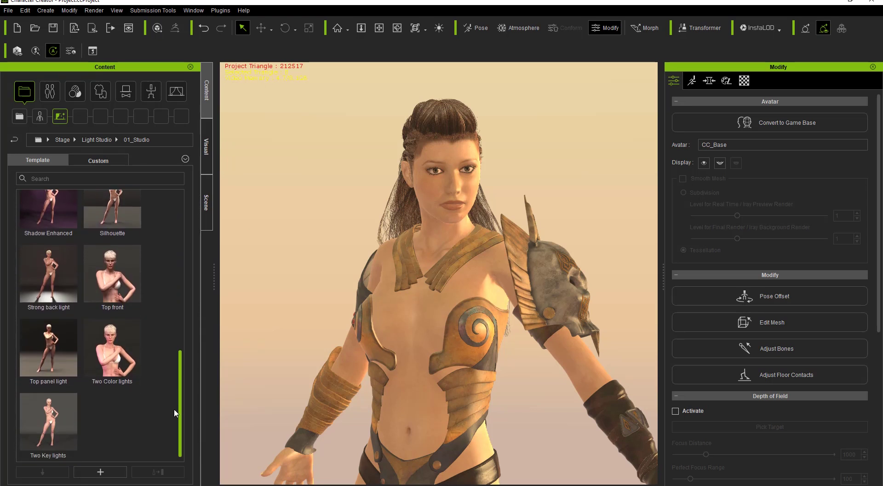
double_click(62, 348)
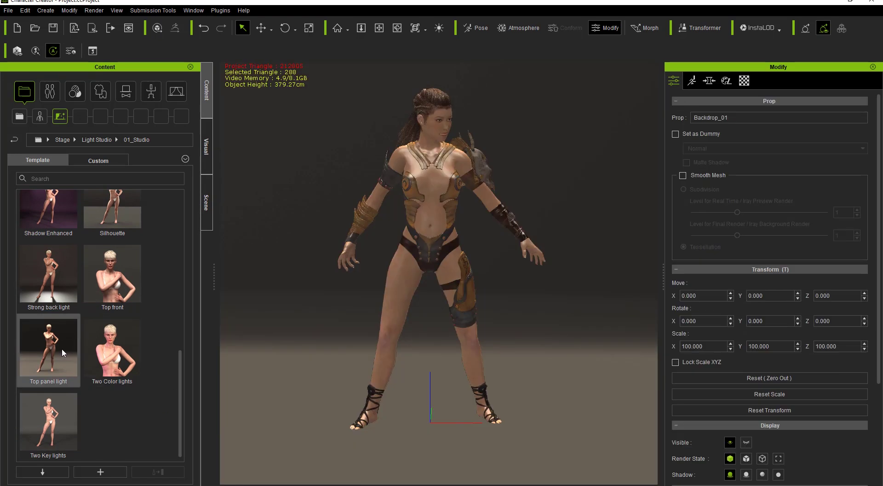
Step: Raise the CC_Base character to Z 4.236 so that its feet stand above the backdrop floor
scroll(474, 281, "up", 2)
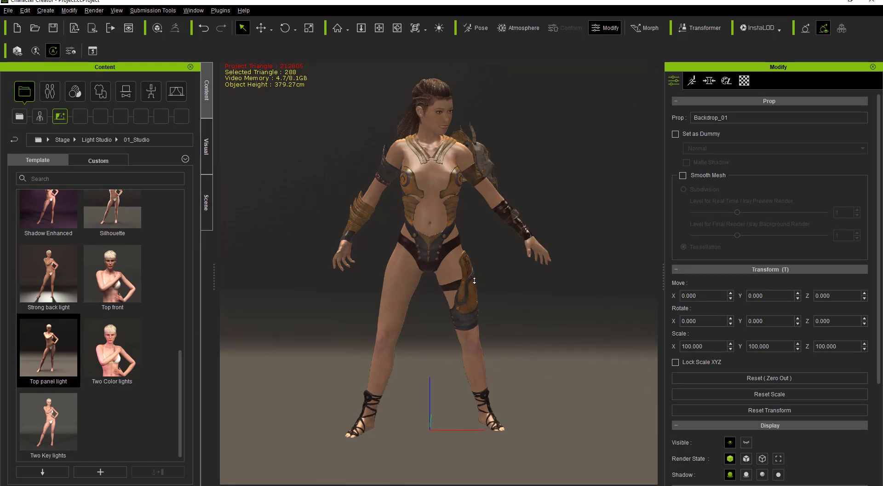
scroll(475, 280, "up", 3)
right_click_drag(516, 279, 363, 306)
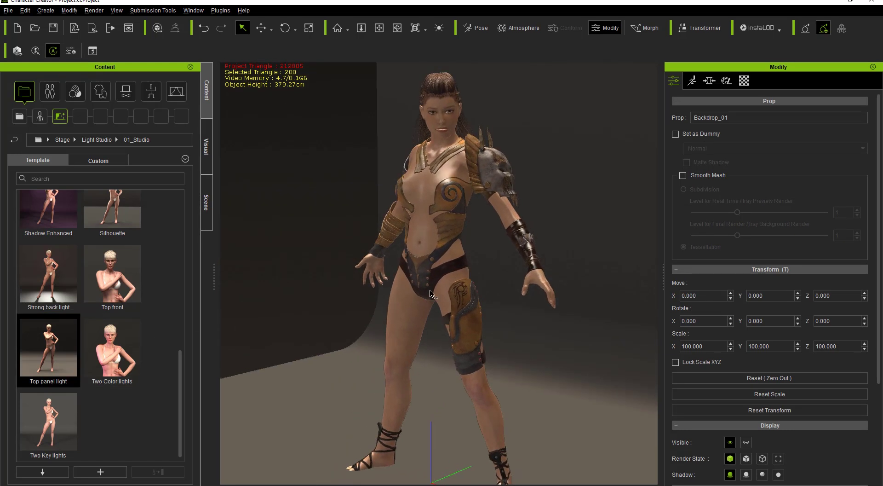
left_click(438, 204)
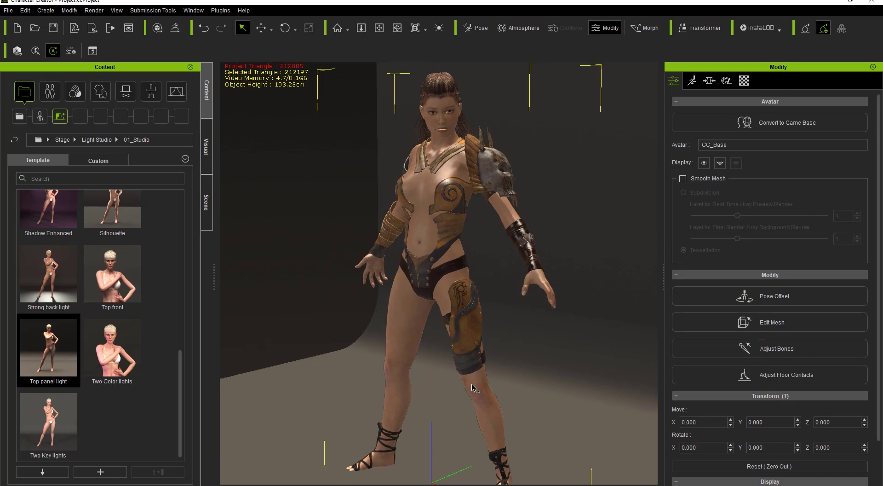
key("w")
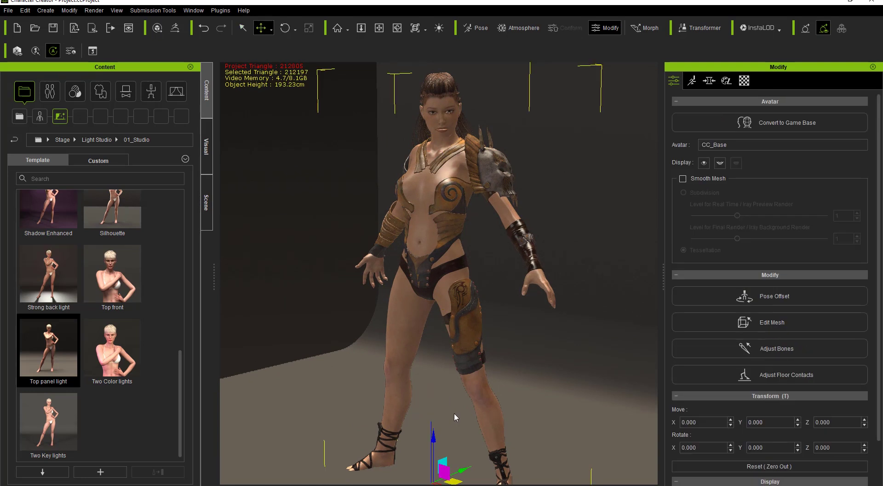
left_click_drag(433, 438, 434, 429)
Step: Start an Iray preview render of the full figure under the Top panel light stage
right_click_drag(512, 325, 579, 281)
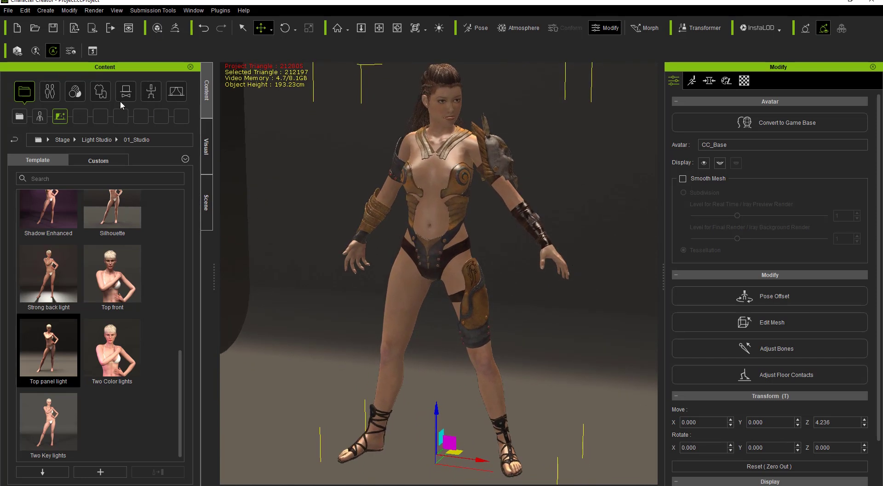
left_click(18, 51)
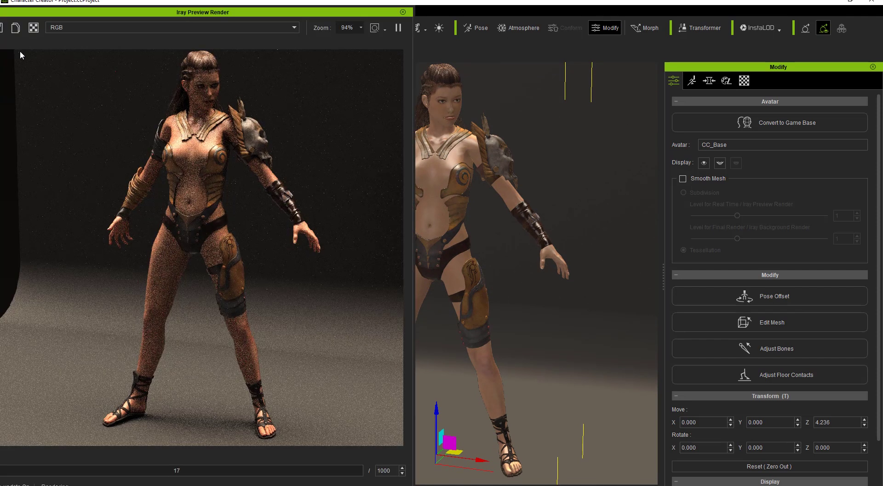